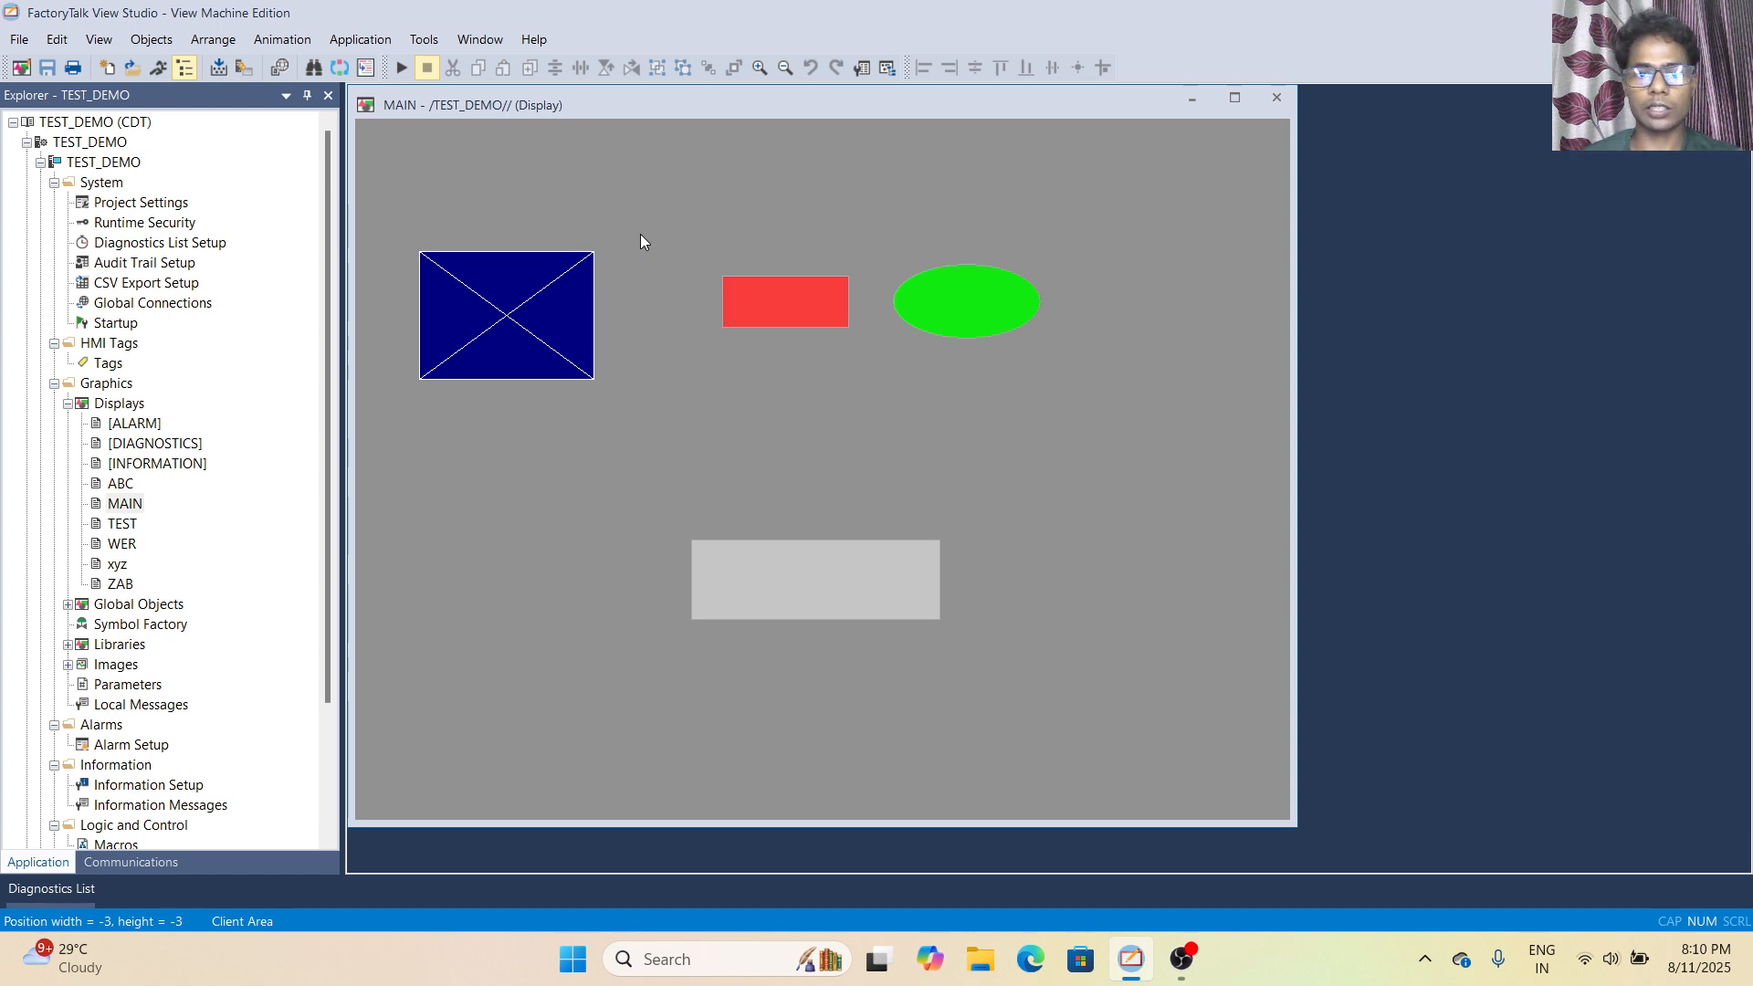
pyautogui.click(203, 44)
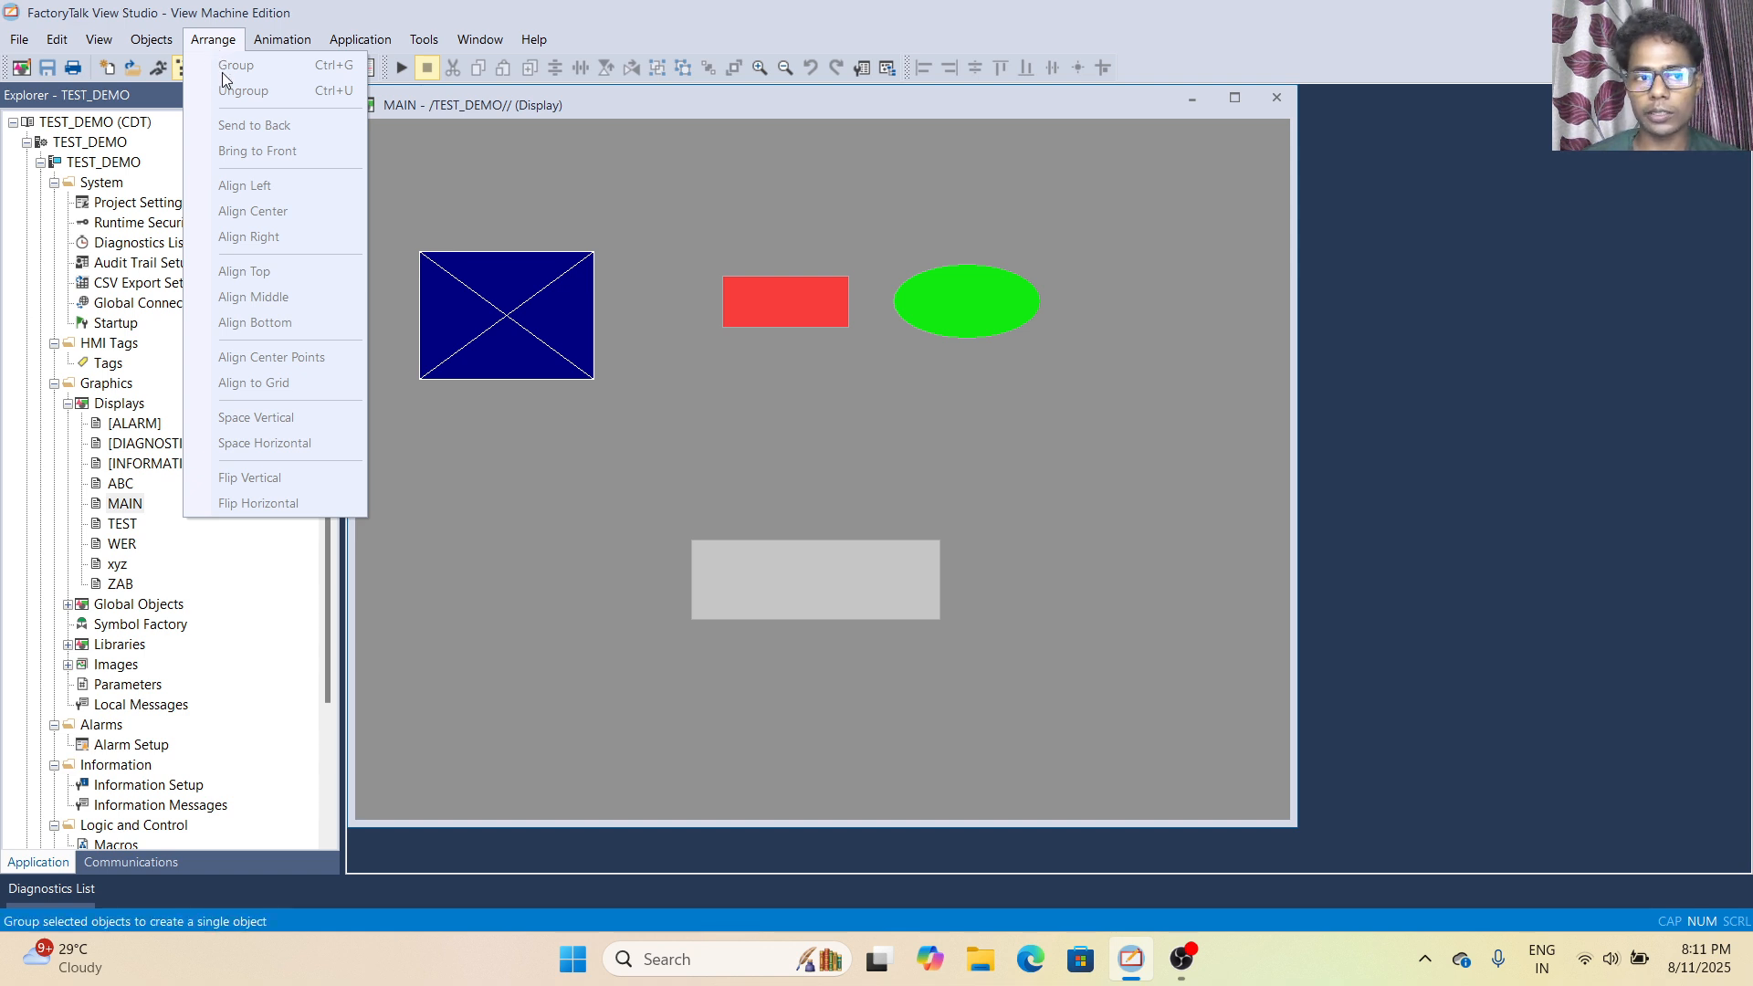
pyautogui.click(790, 289)
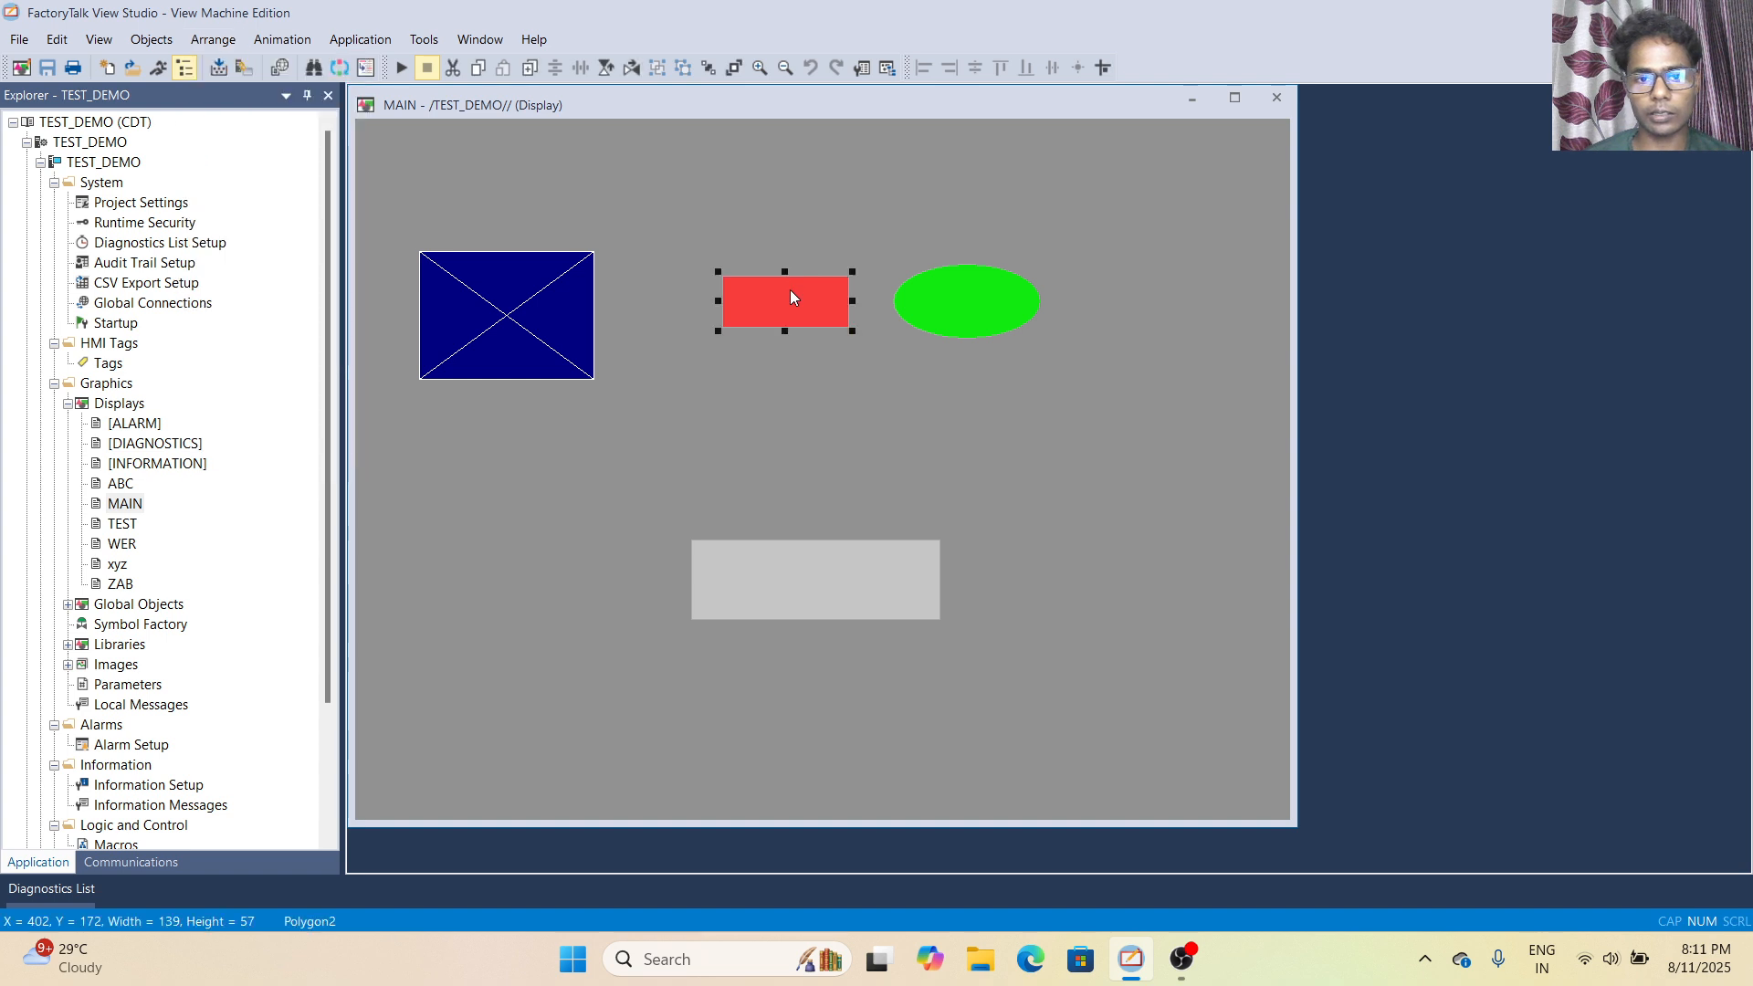
pyautogui.click(284, 41)
pyautogui.moveTo(233, 43)
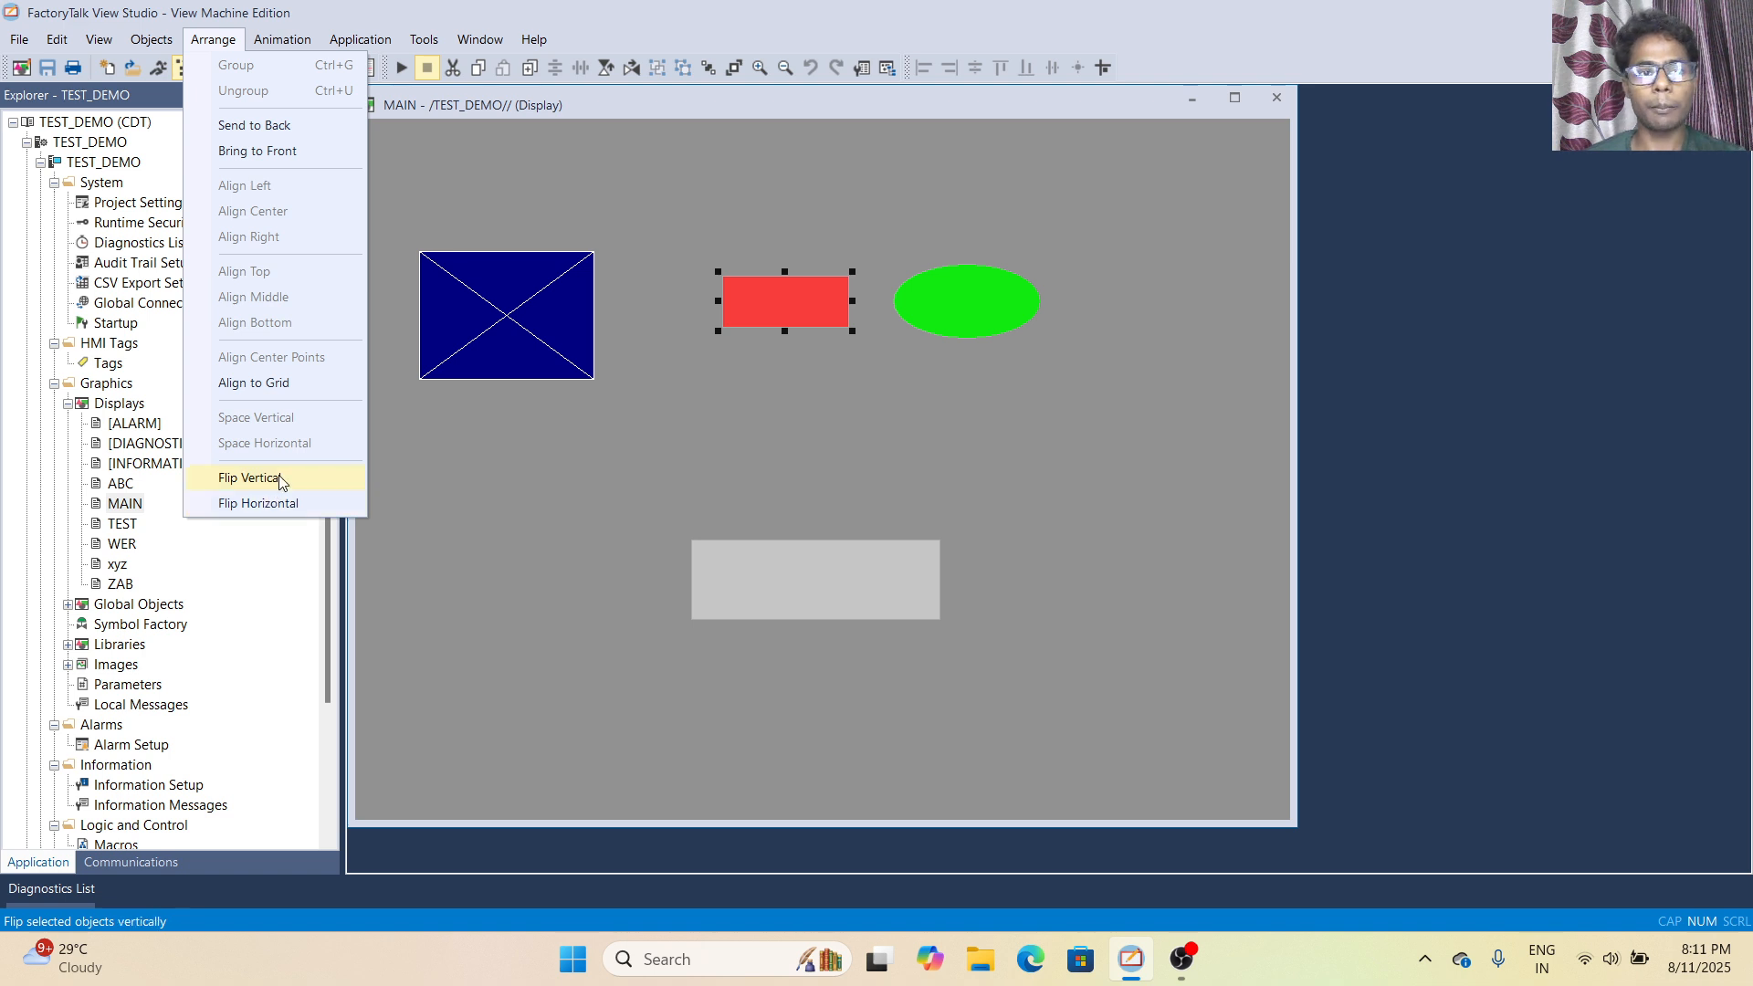
pyautogui.click(441, 484)
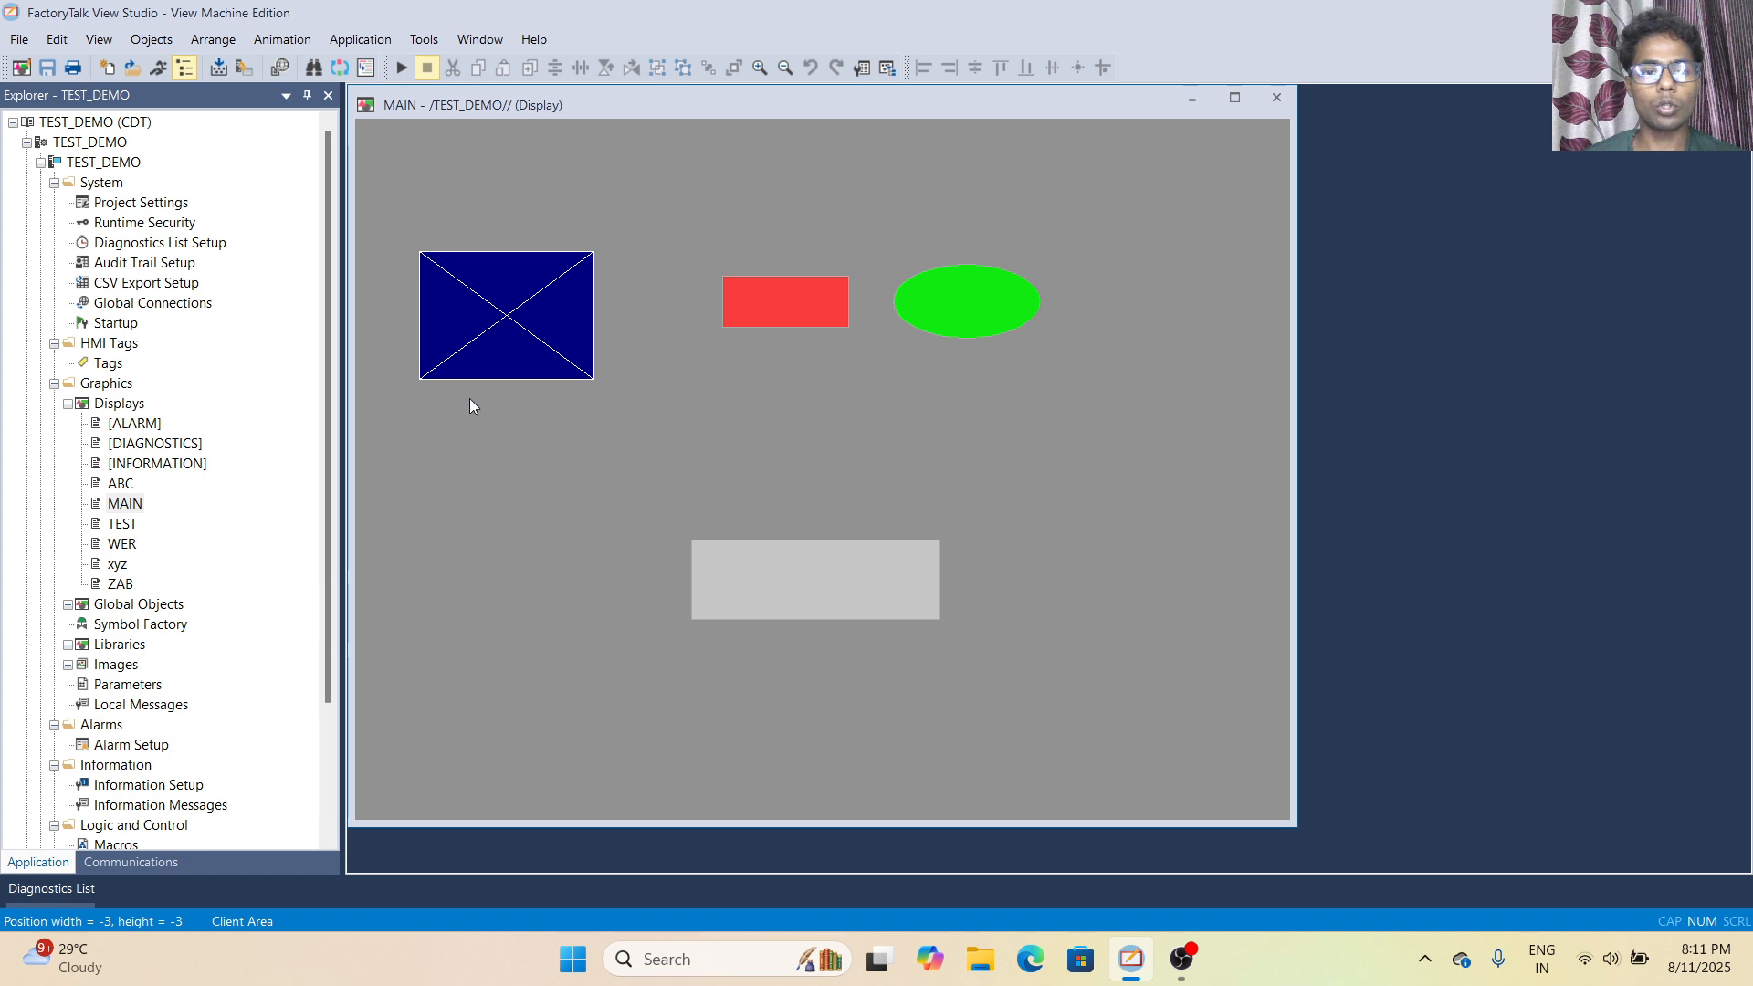
# Group the red rectangle with the green ellipse and move the group up and to the right on the MAIN display.
pyautogui.click(776, 309)
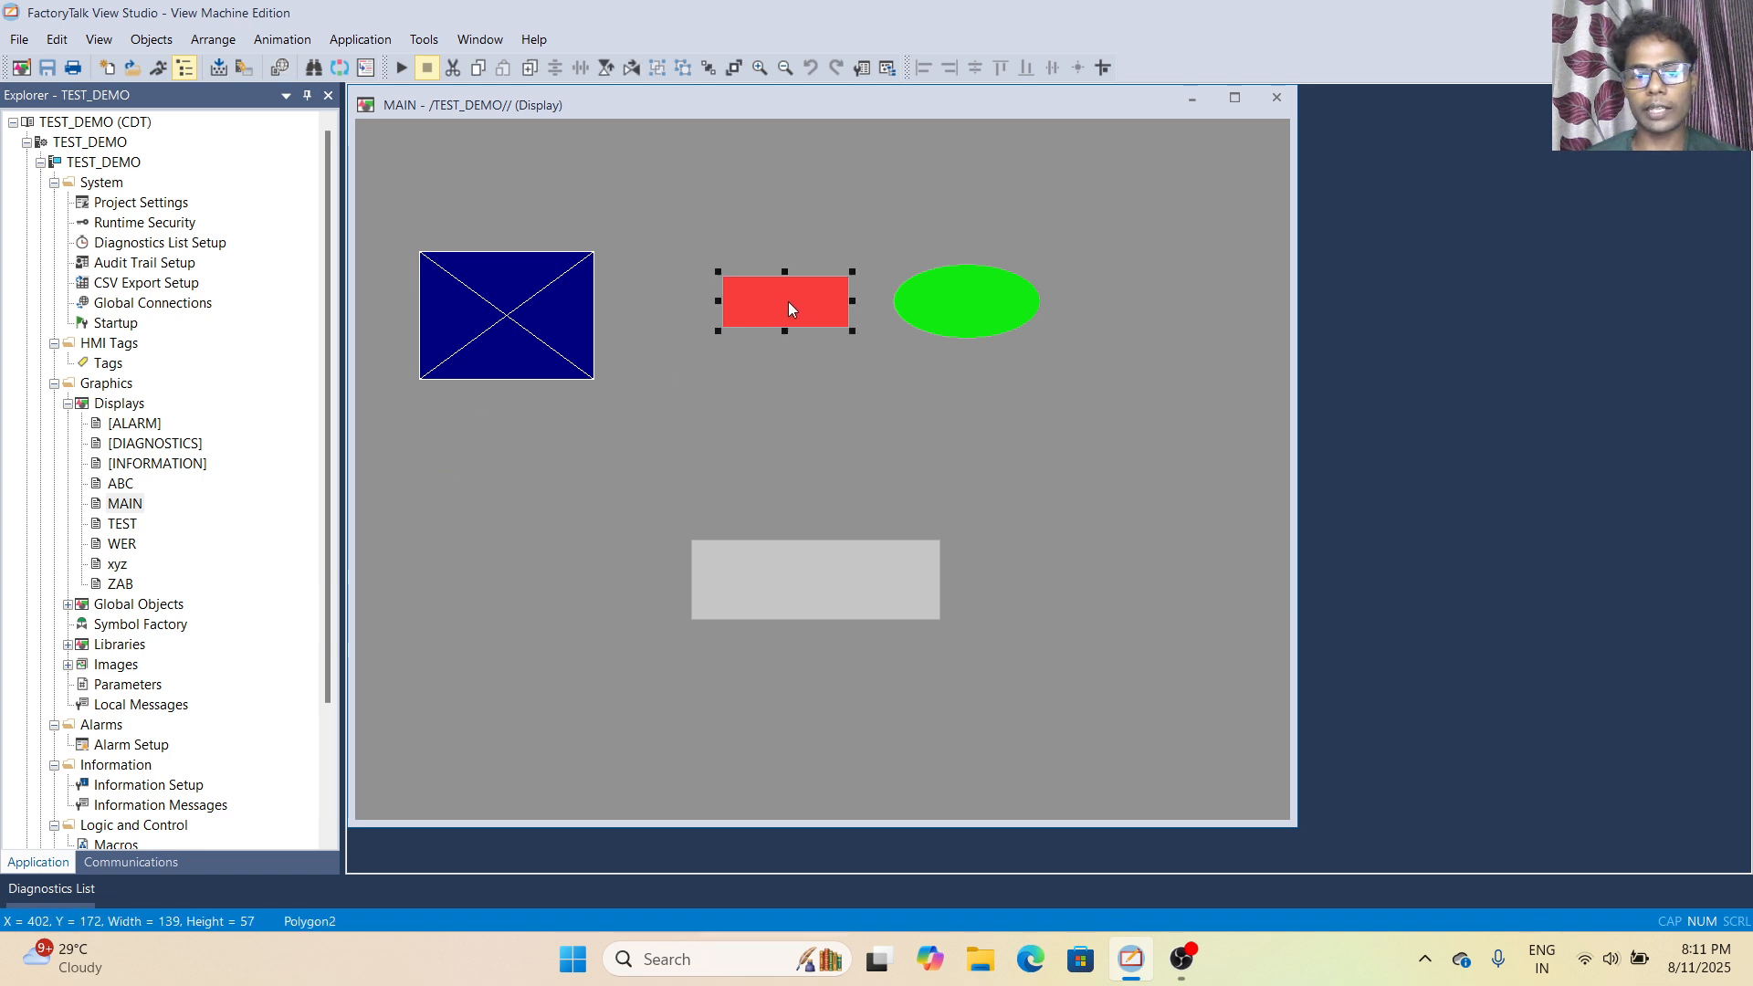
pyautogui.click(202, 45)
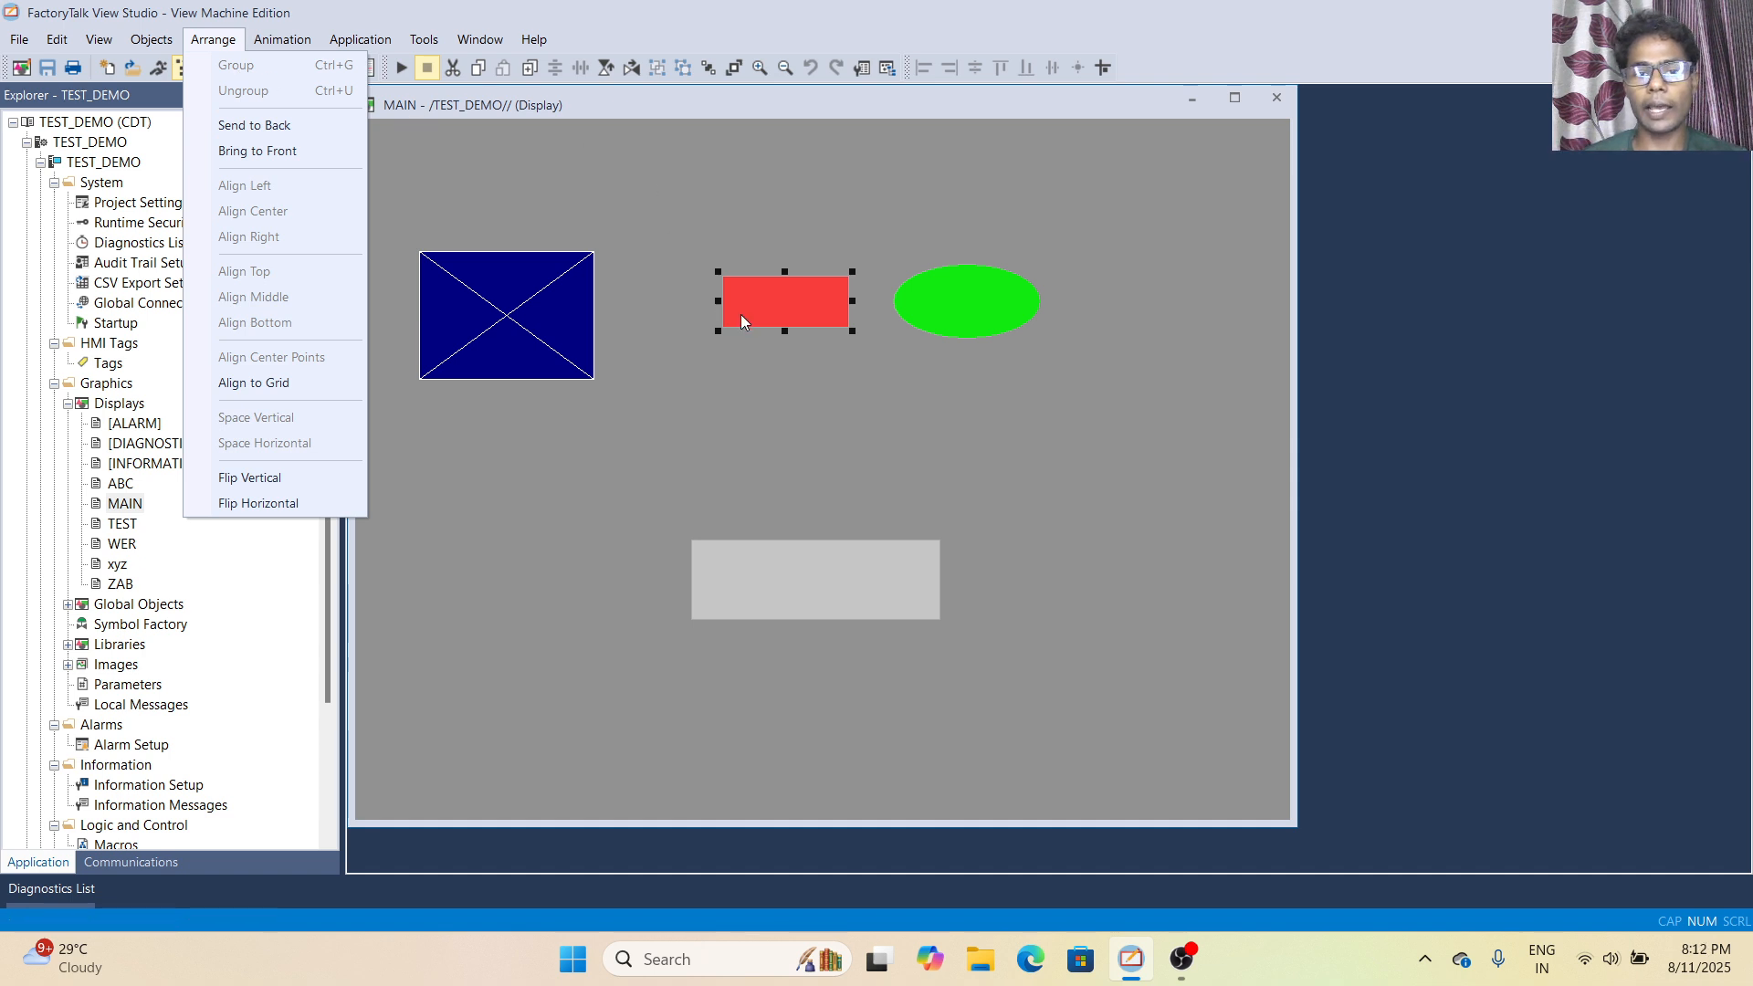
pyautogui.click(766, 327)
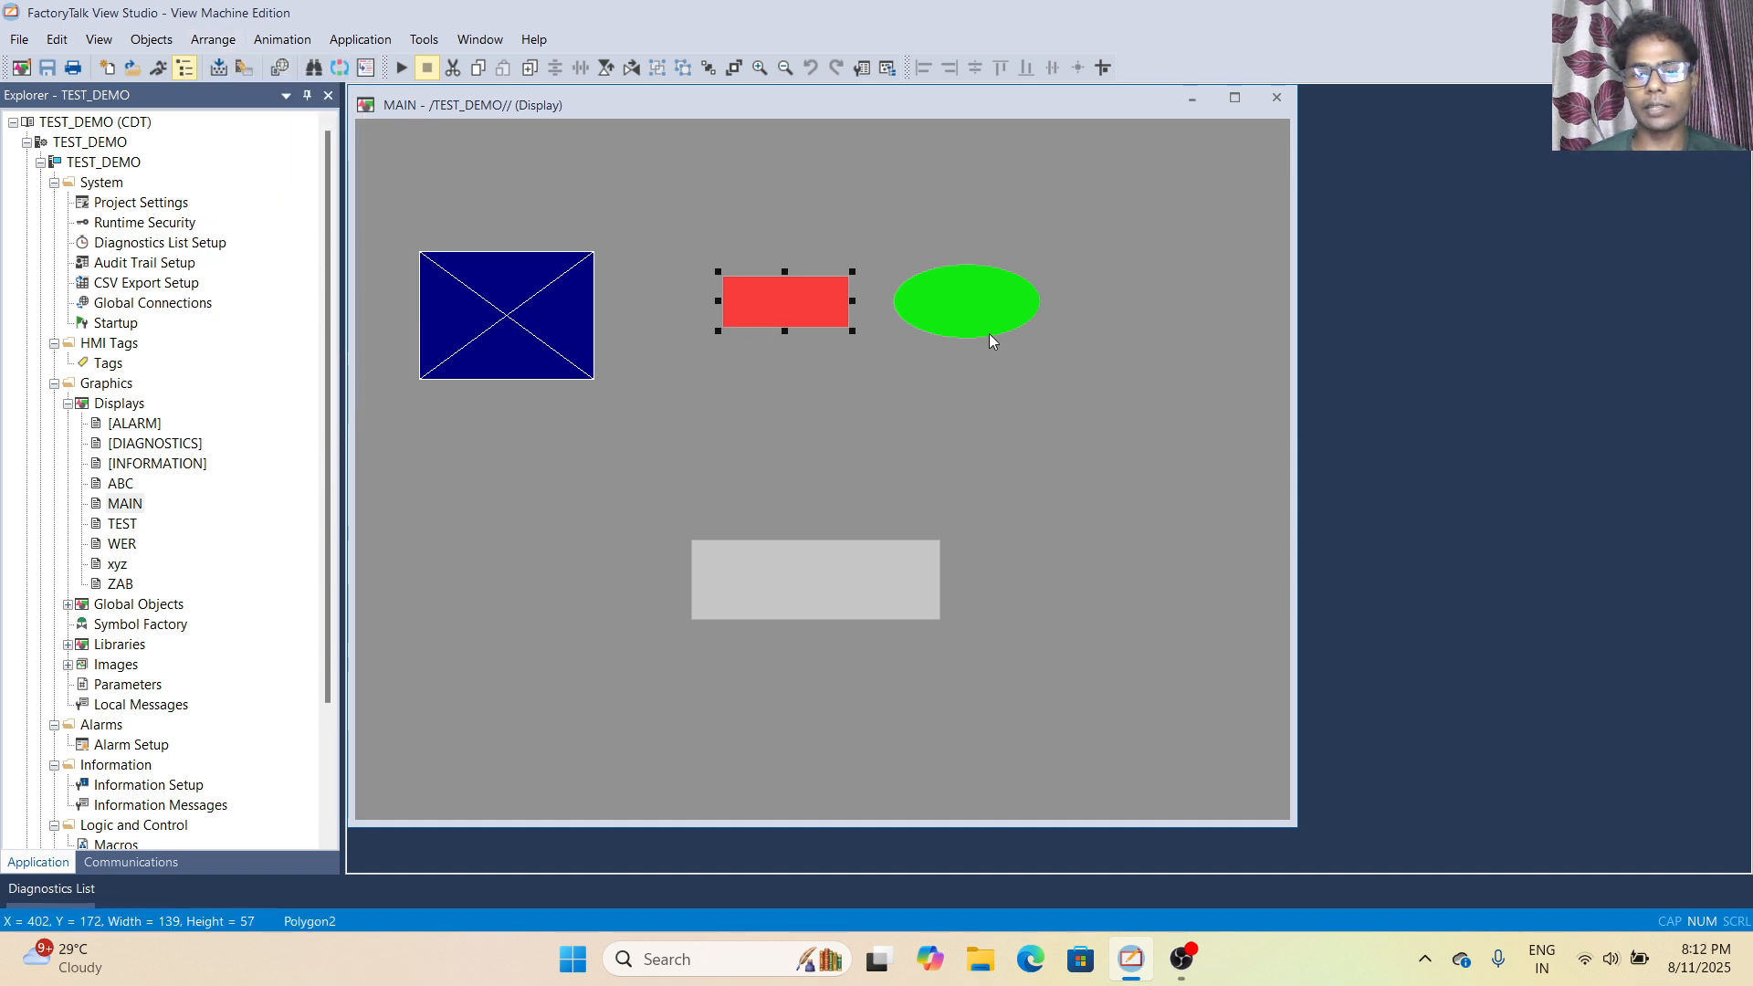
pyautogui.keyDown('shift'); pyautogui.click(924, 326); pyautogui.keyUp('shift')
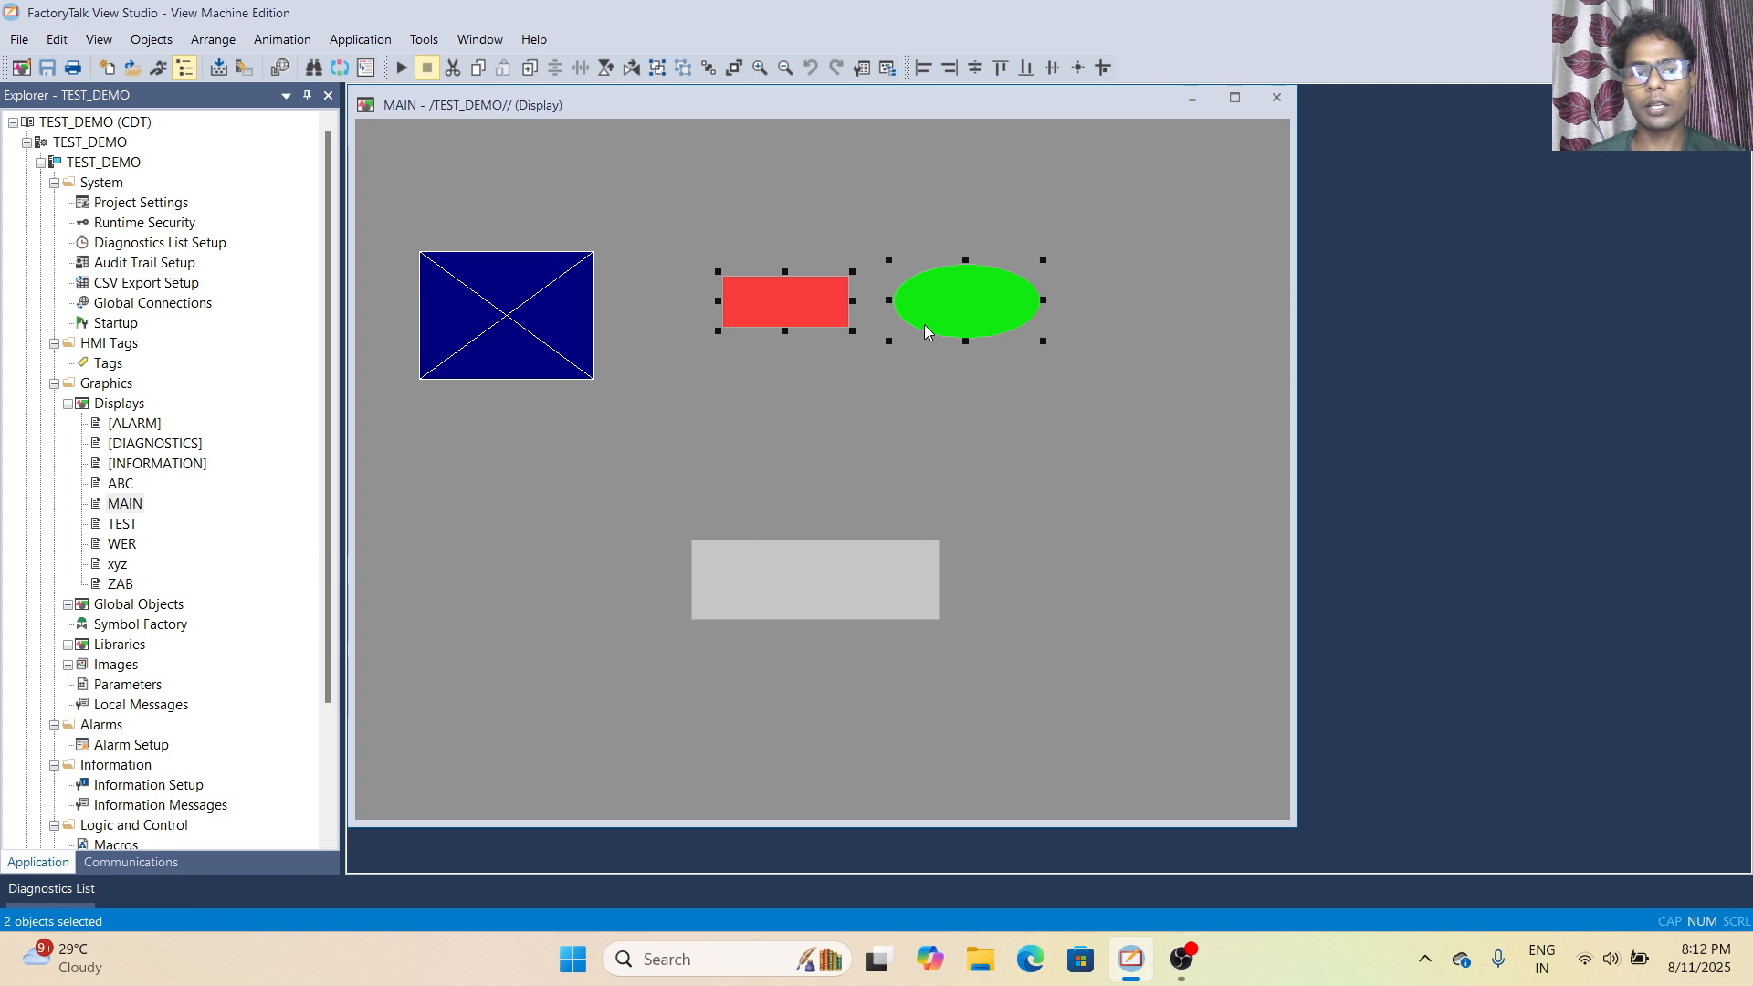
pyautogui.click(212, 39)
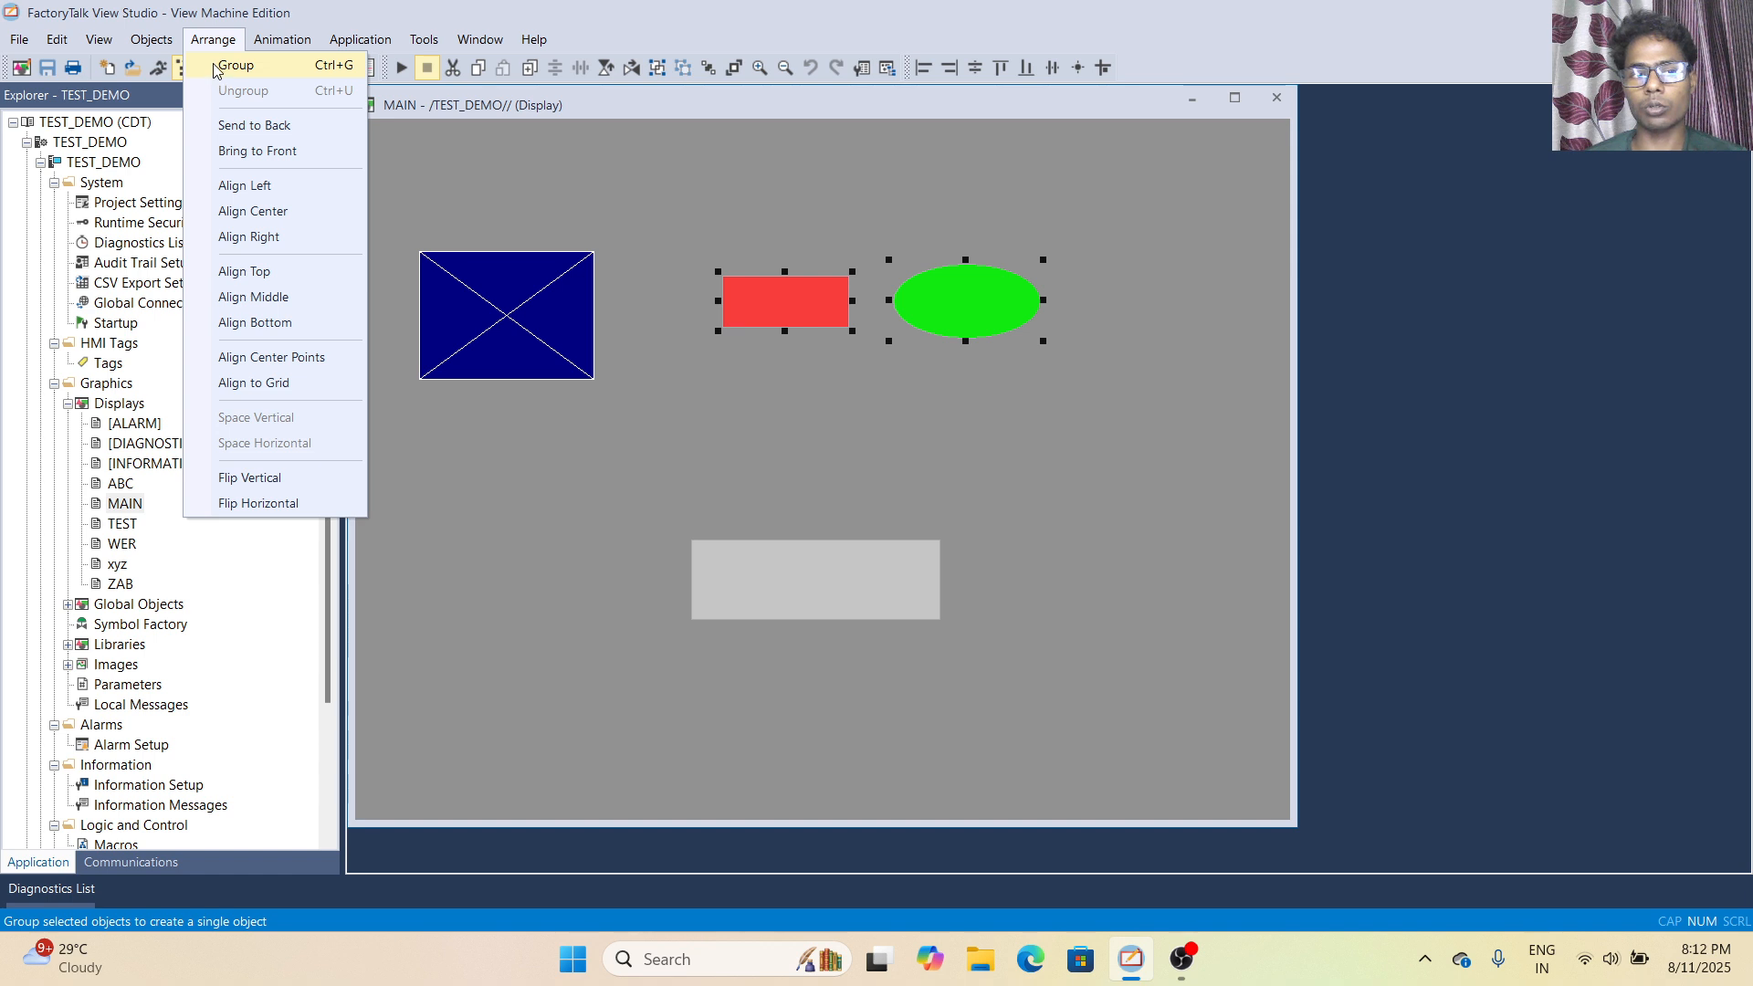
pyautogui.click(217, 68)
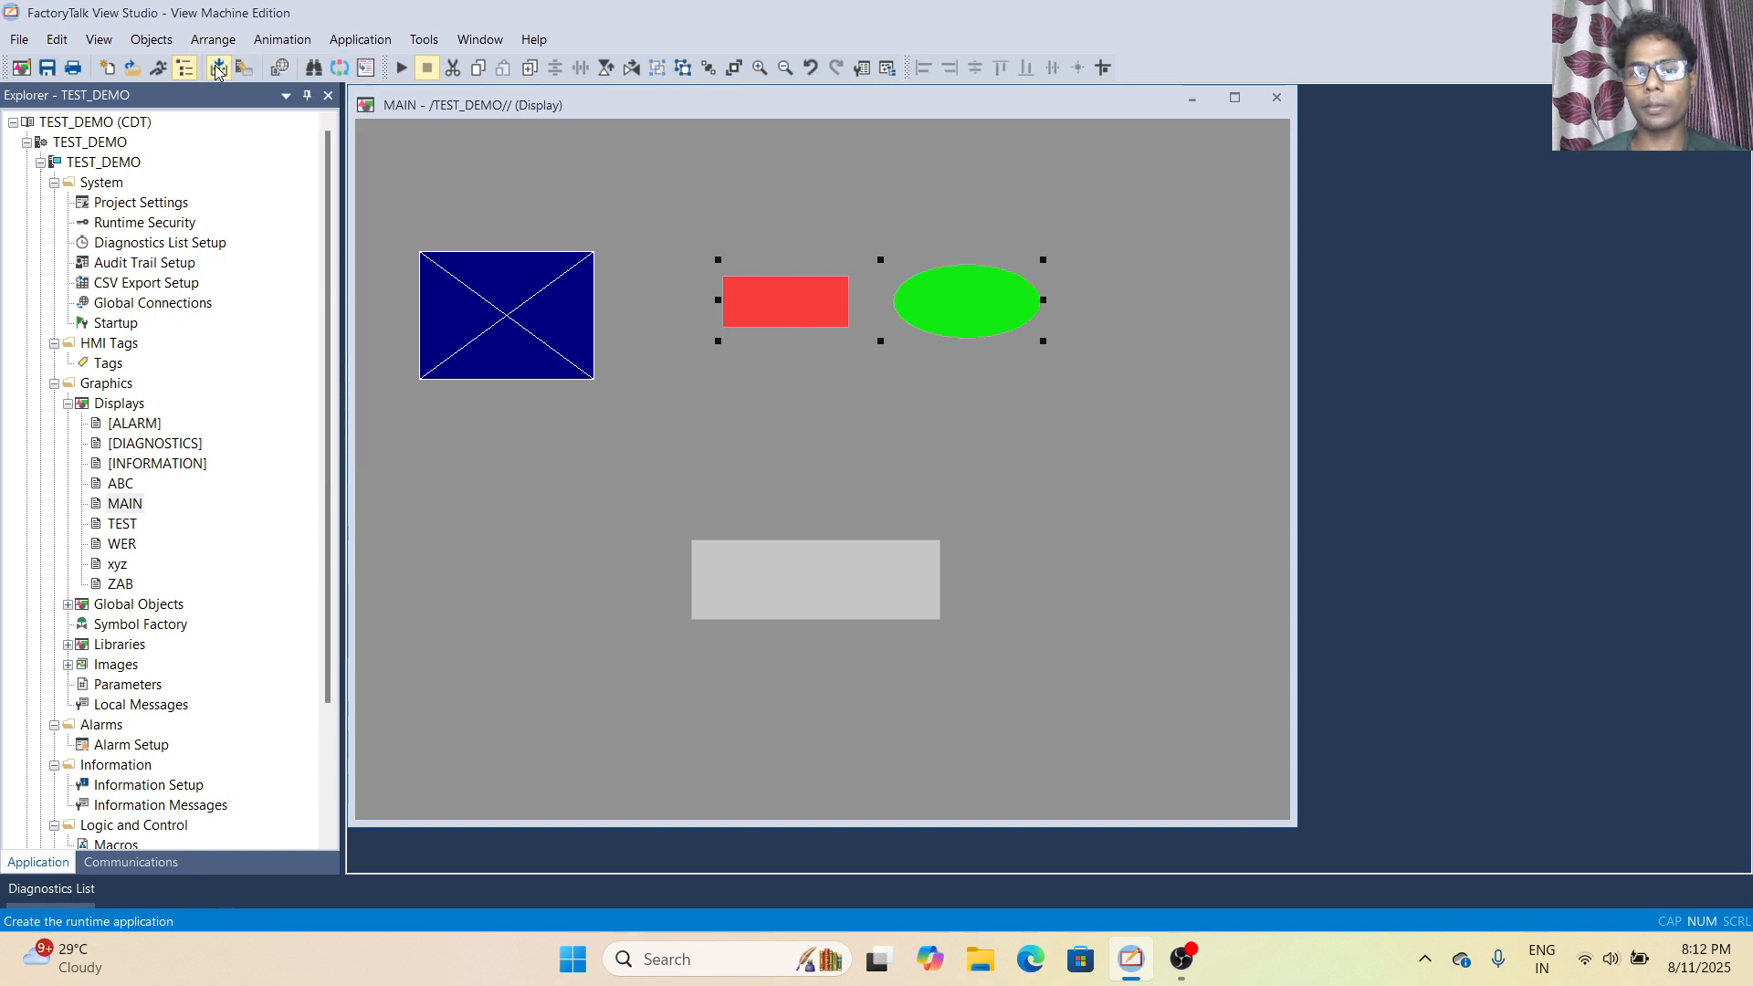
pyautogui.click(672, 207)
pyautogui.moveTo(816, 301); pyautogui.dragTo(930, 217)
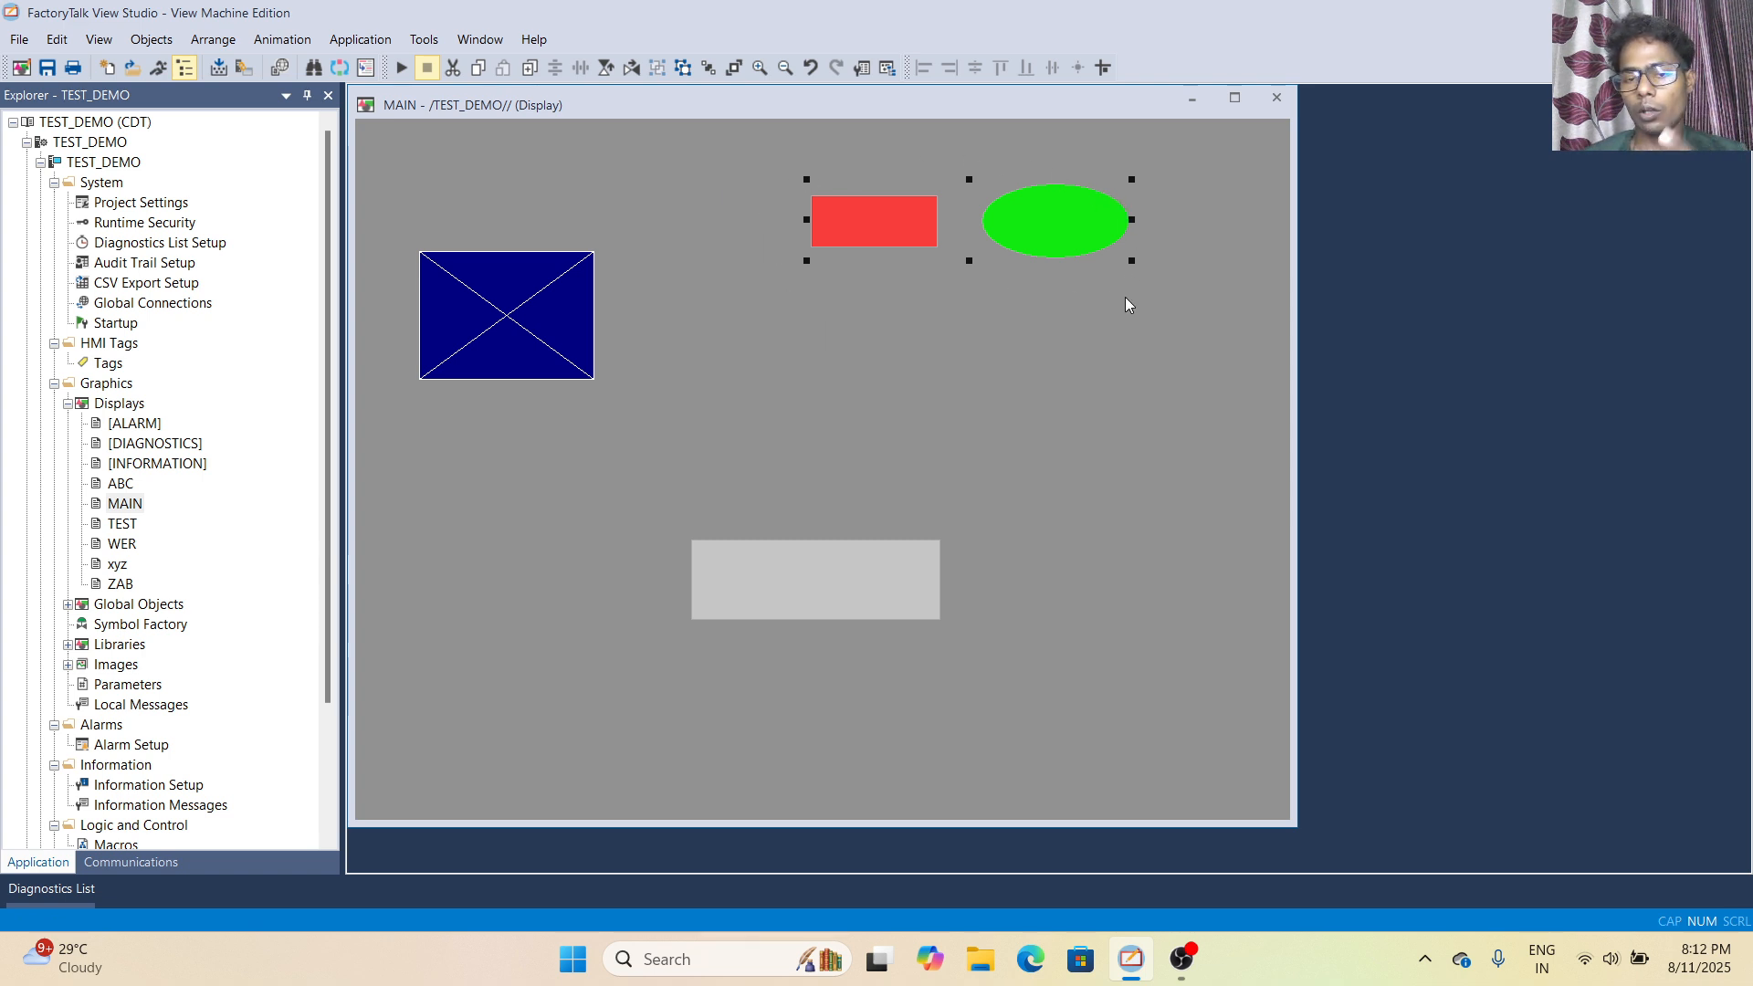
# Ungroup the two shapes and move the red rectangle to about X 380, Y 163 and the green ellipse to about X 529, Y 147.
pyautogui.click(212, 41)
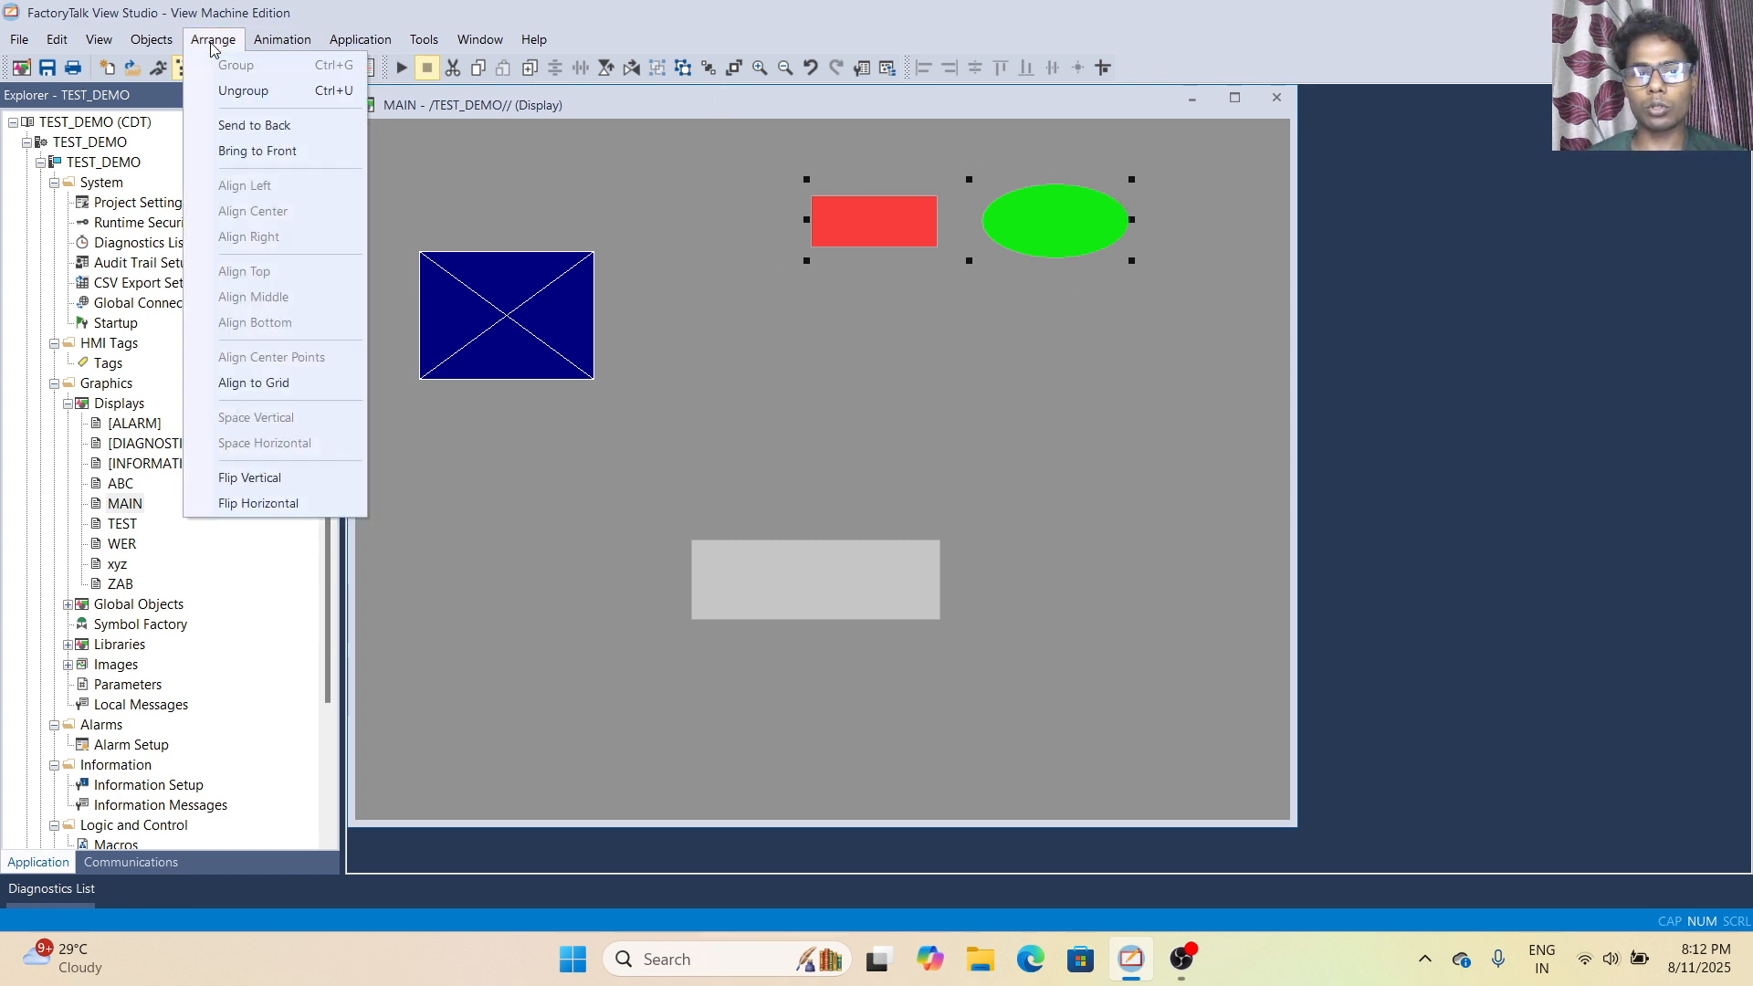
pyautogui.click(241, 90)
pyautogui.click(906, 256)
pyautogui.moveTo(883, 234); pyautogui.dragTo(776, 306)
pyautogui.moveTo(1052, 234); pyautogui.dragTo(909, 302)
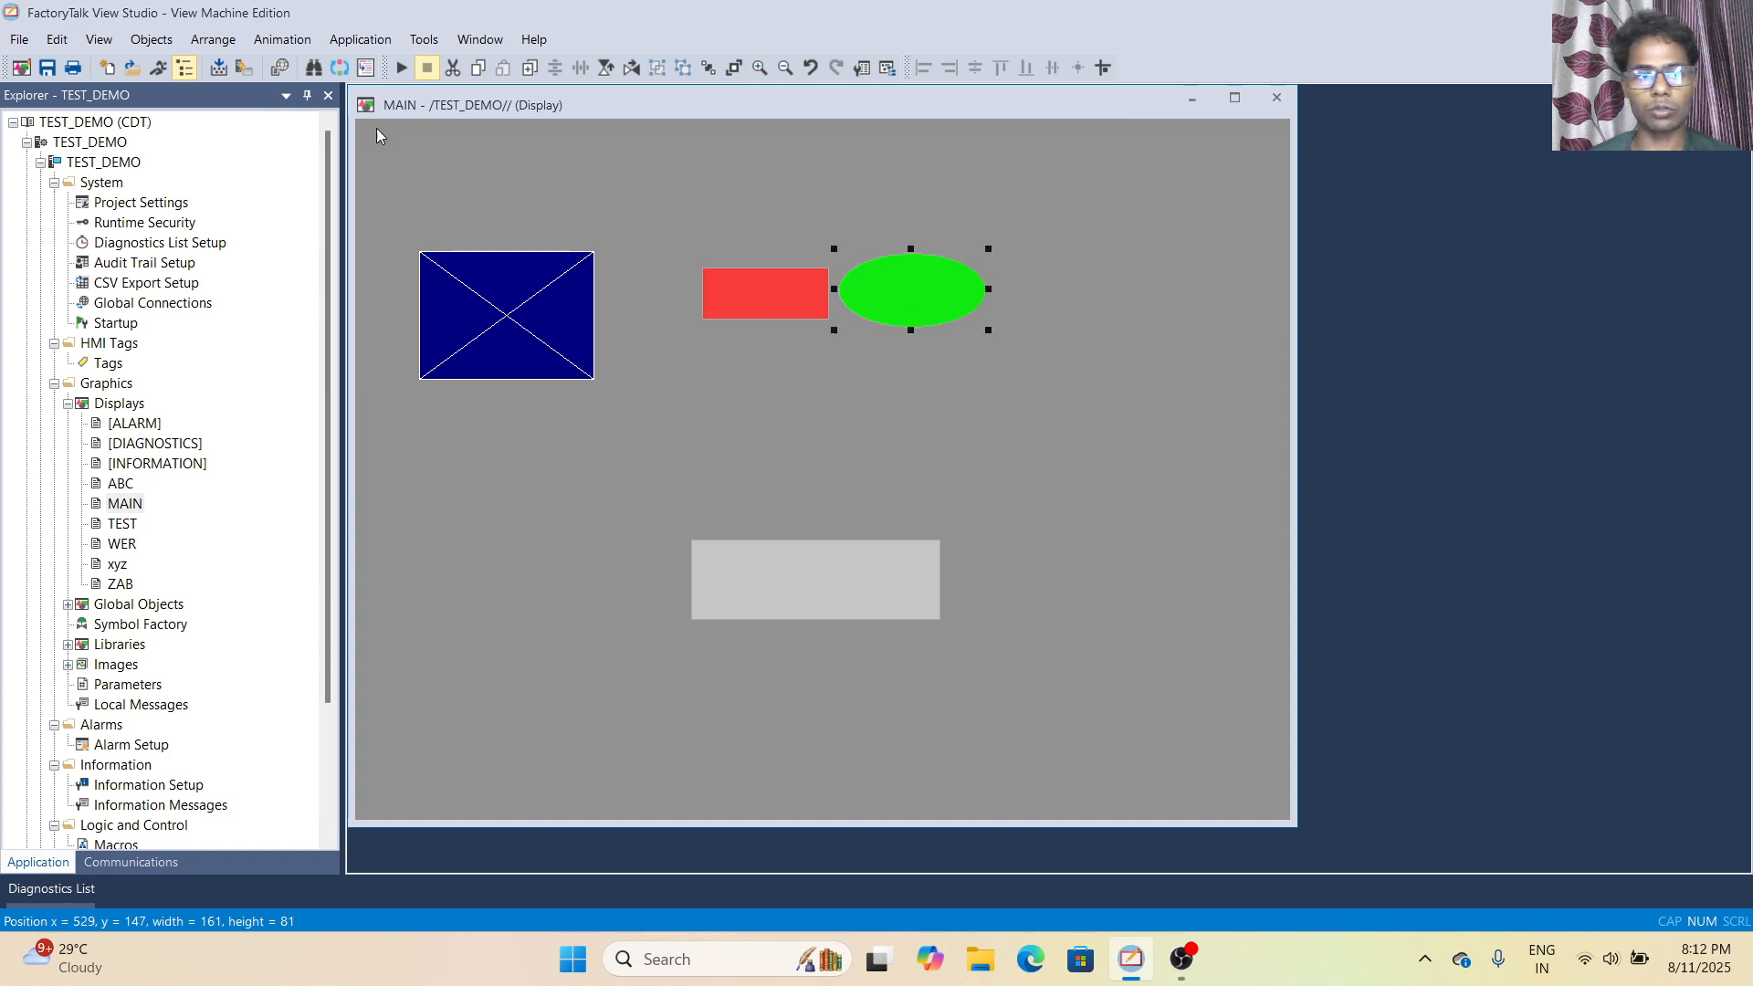
# Send the red rectangle to the back of the display.
pyautogui.click(213, 39)
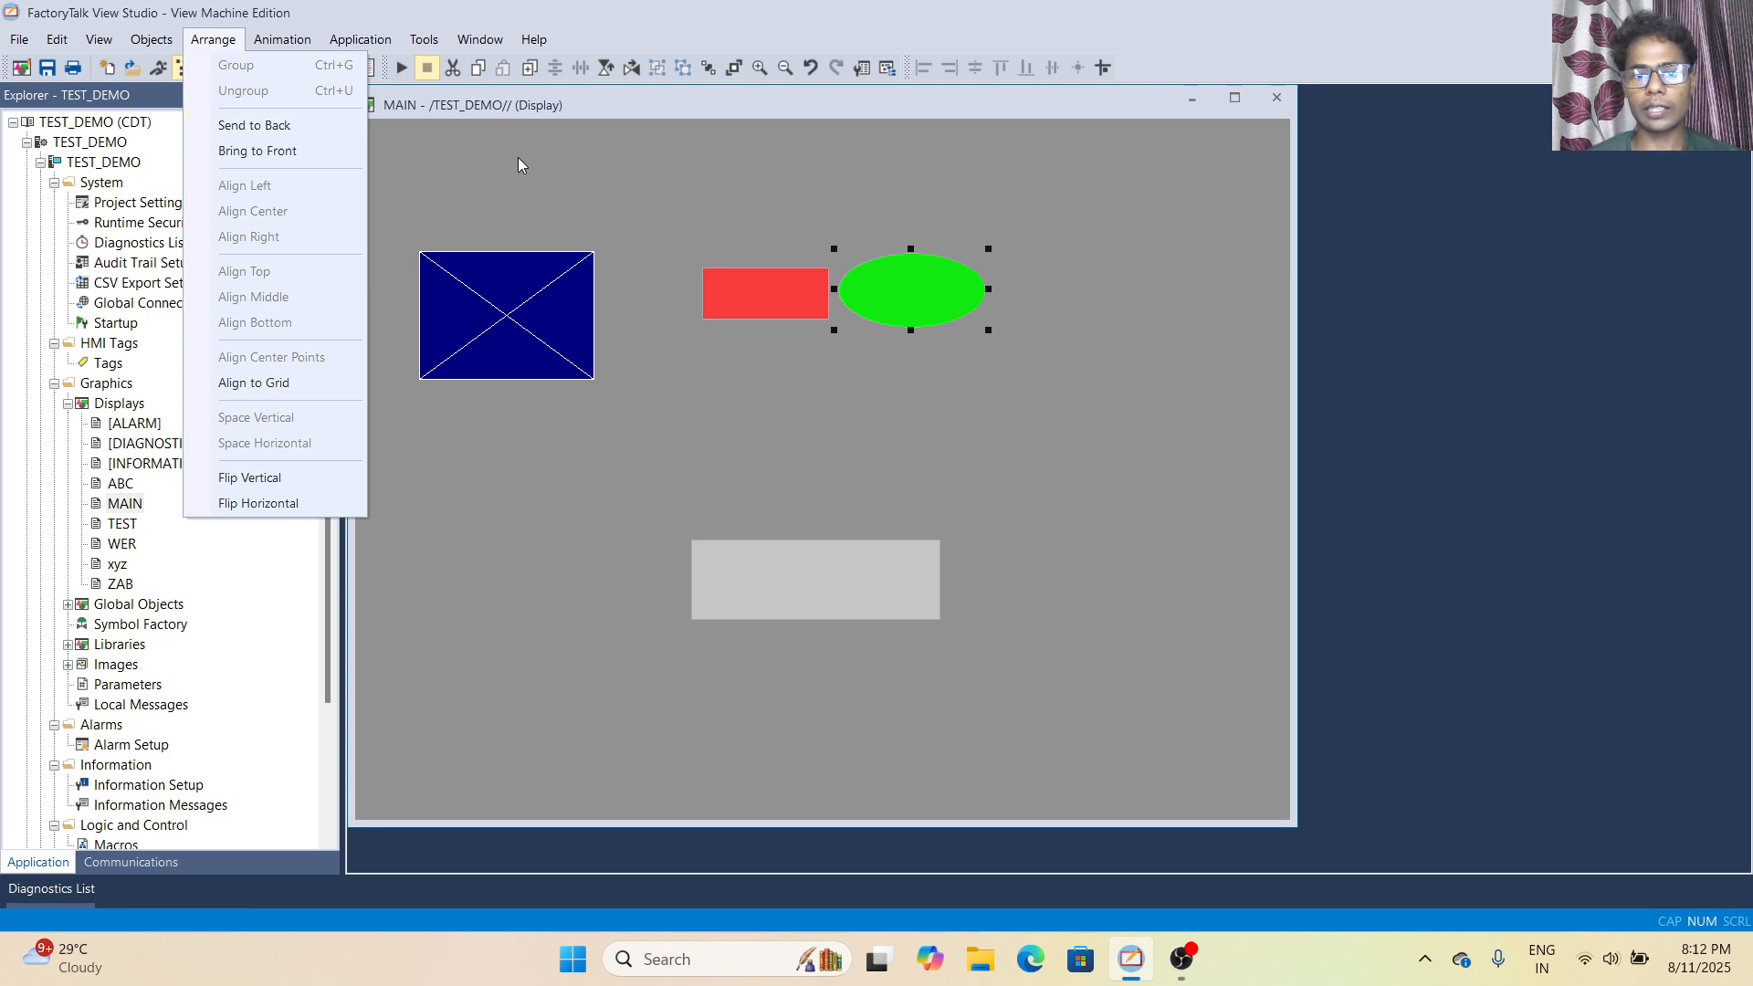
pyautogui.click(777, 296)
pyautogui.click(212, 39)
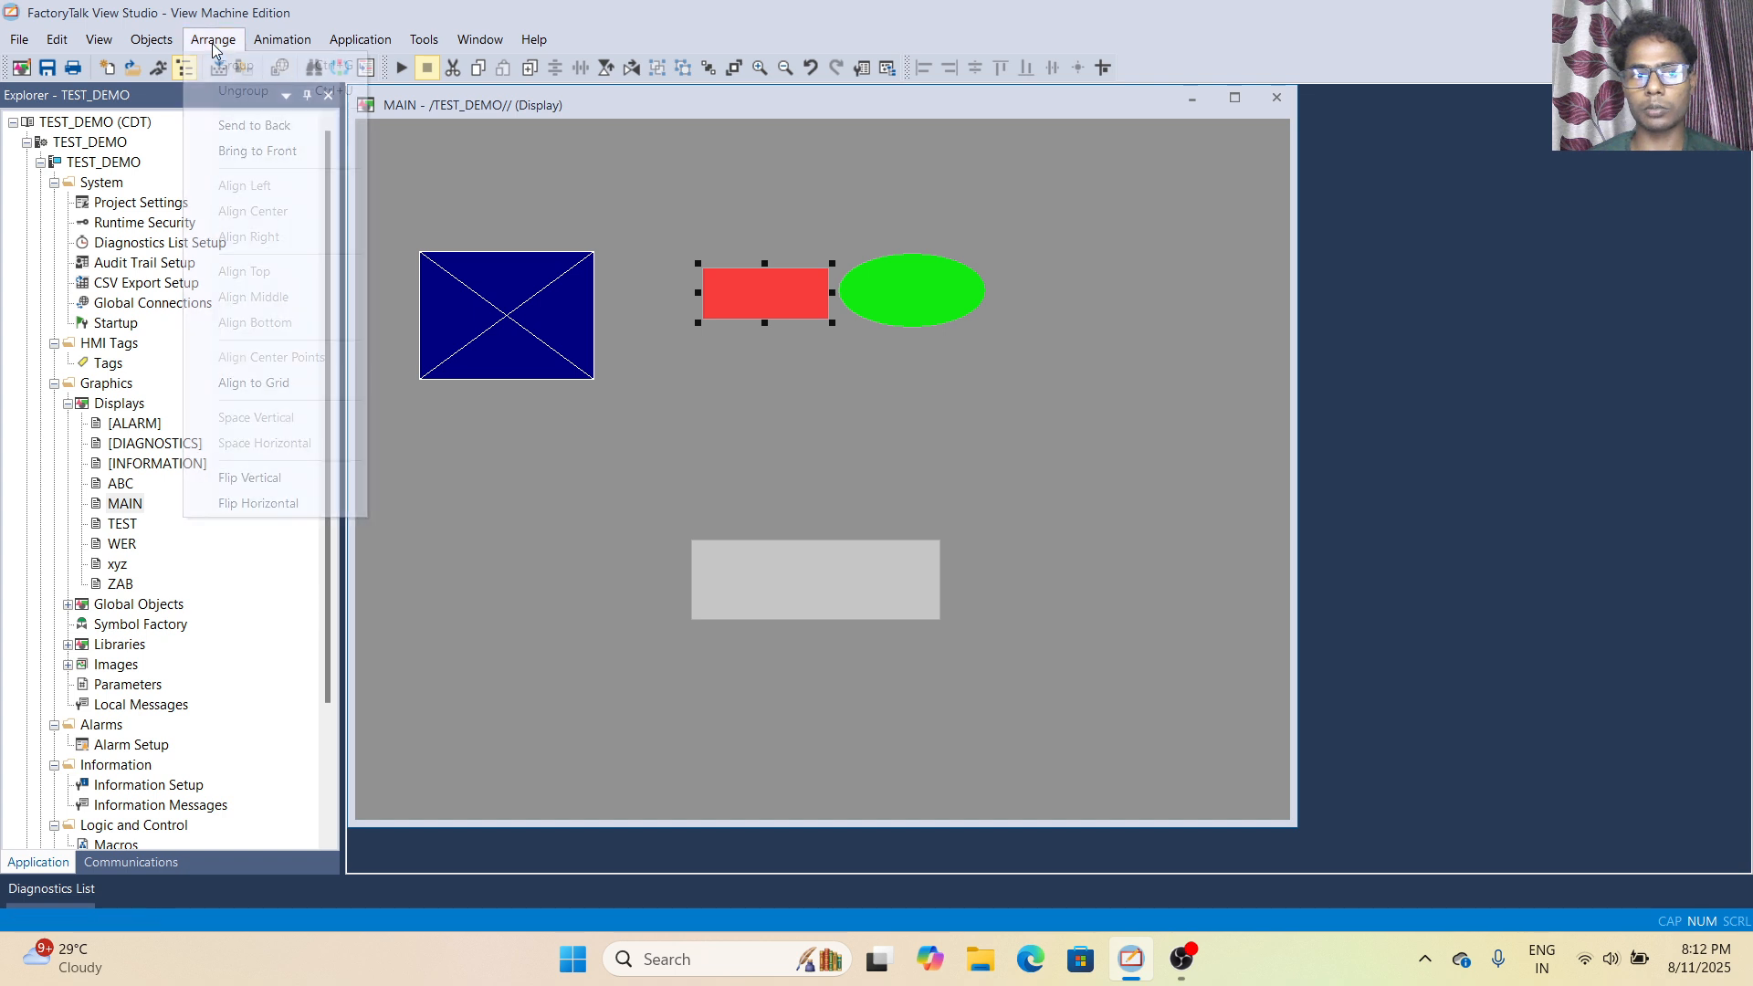
pyautogui.click(243, 127)
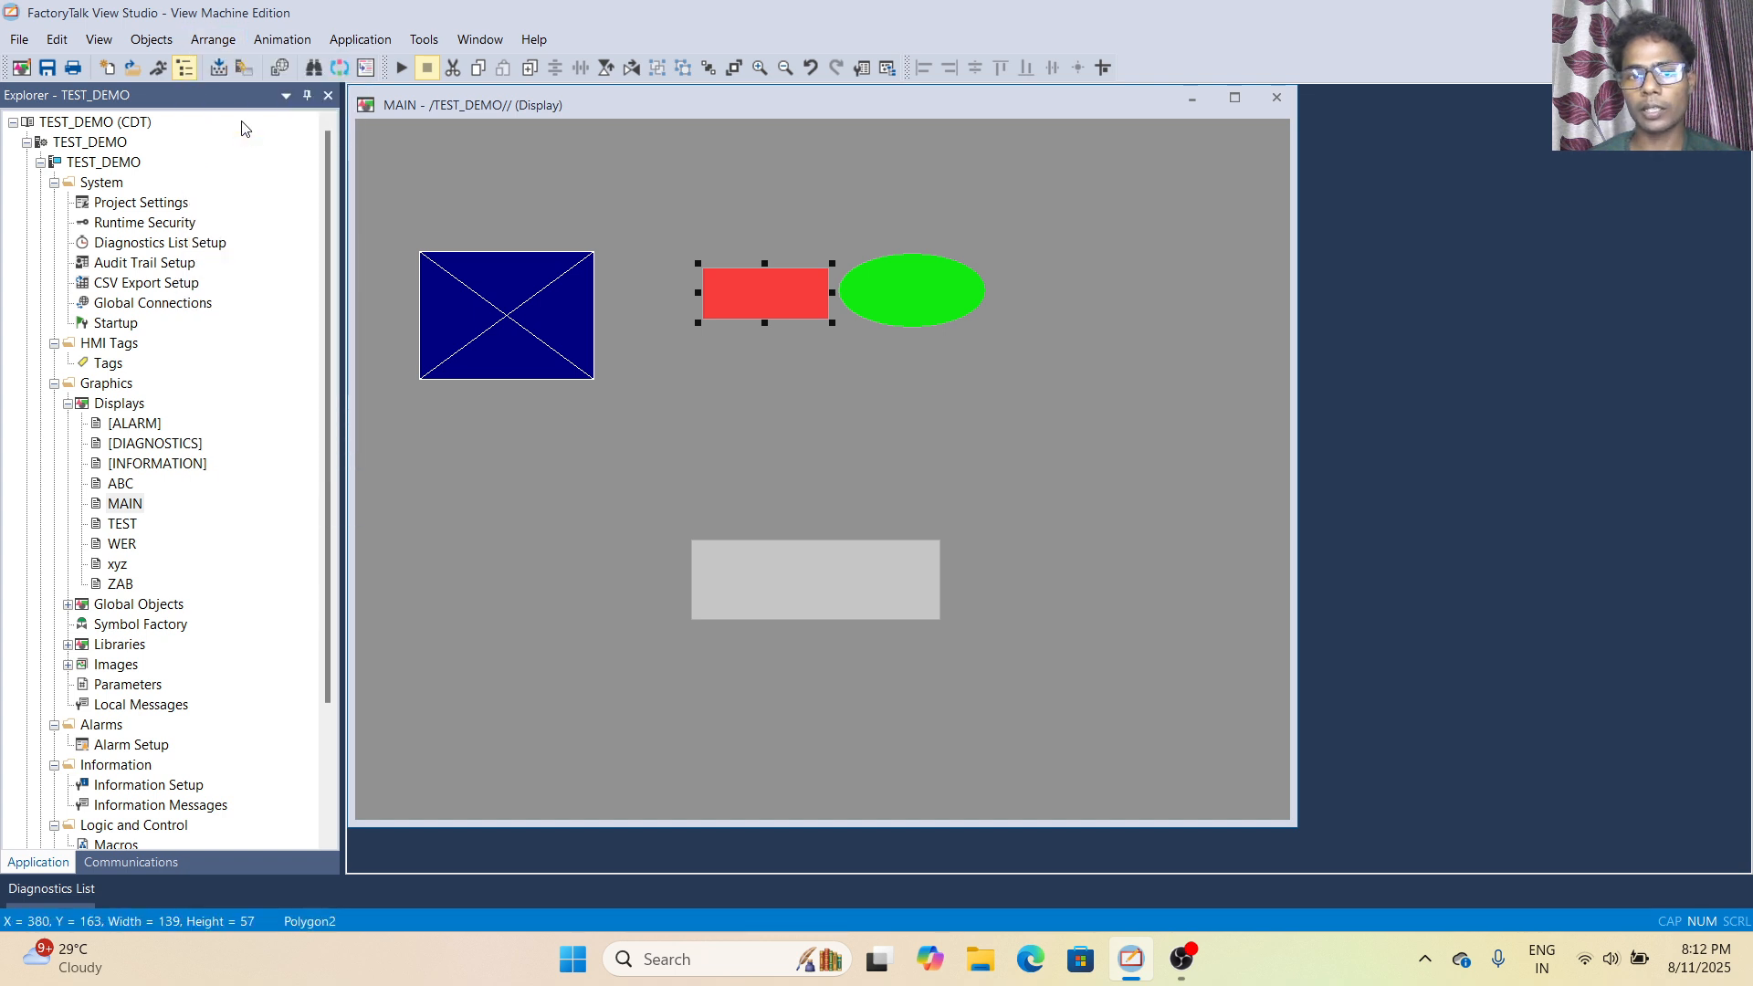
# Move the green ellipse to about X 438, Y 148 so it overlaps the red rectangle, and send the ellipse to the back.
pyautogui.doubleClick(885, 288)
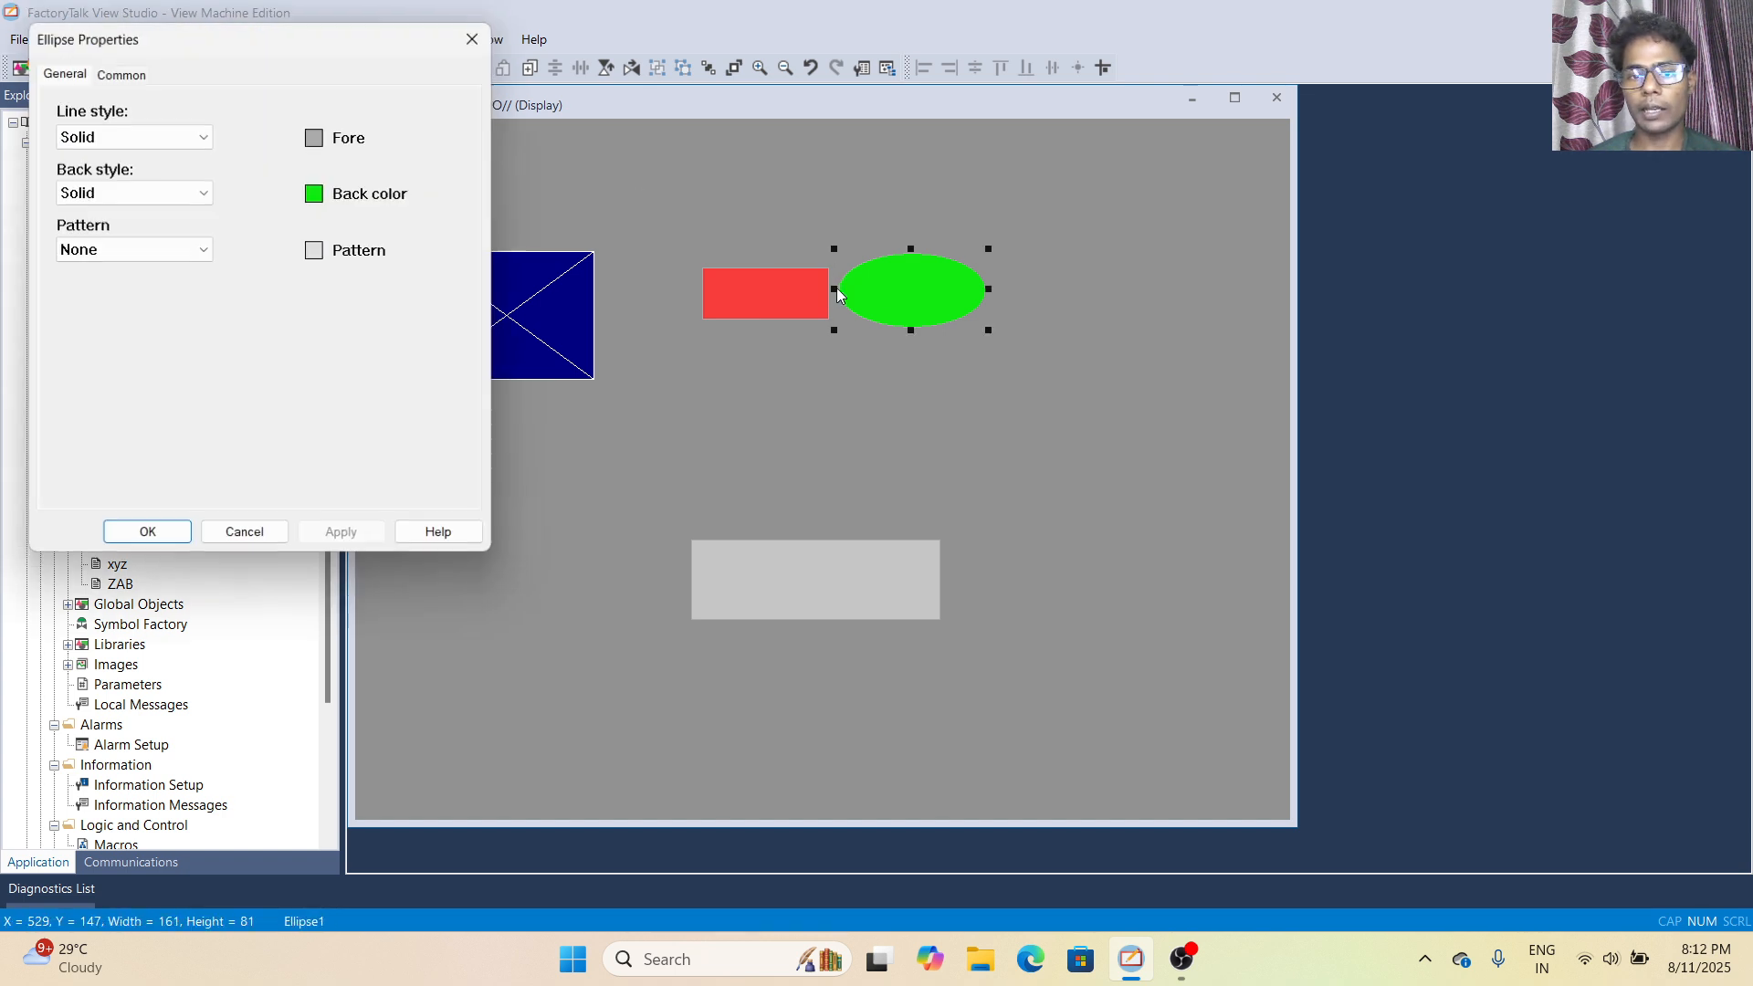
pyautogui.click(255, 538)
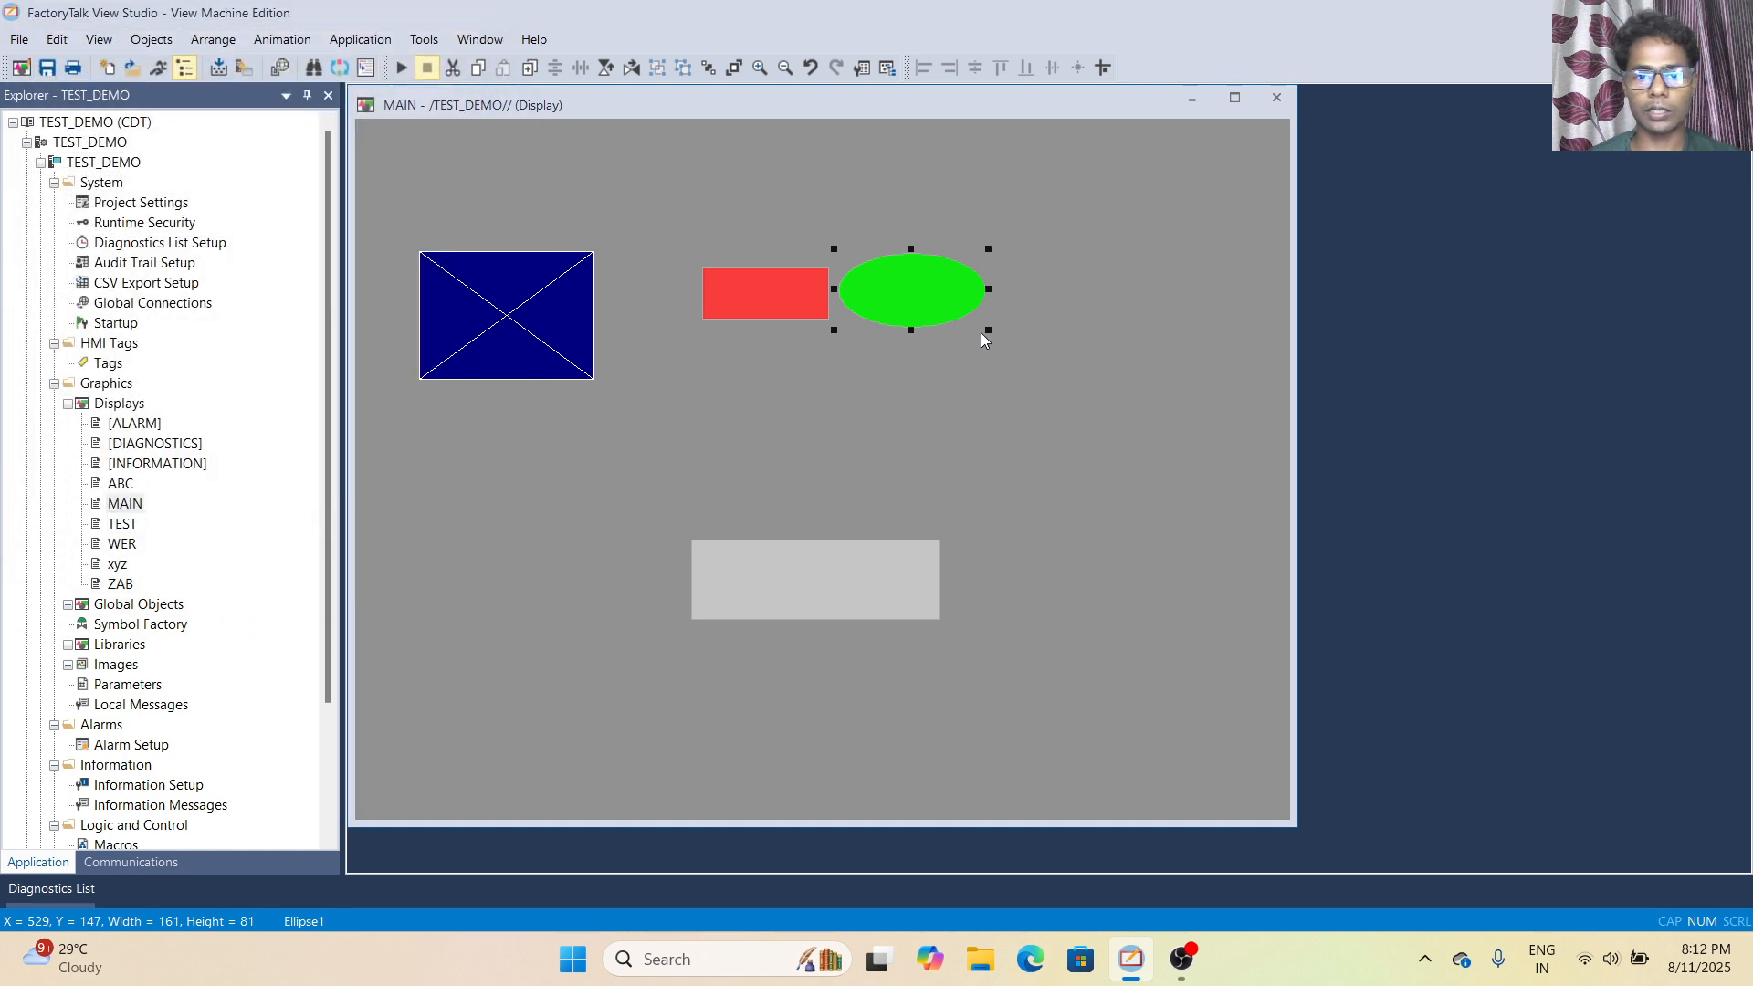
pyautogui.moveTo(944, 306); pyautogui.dragTo(864, 306)
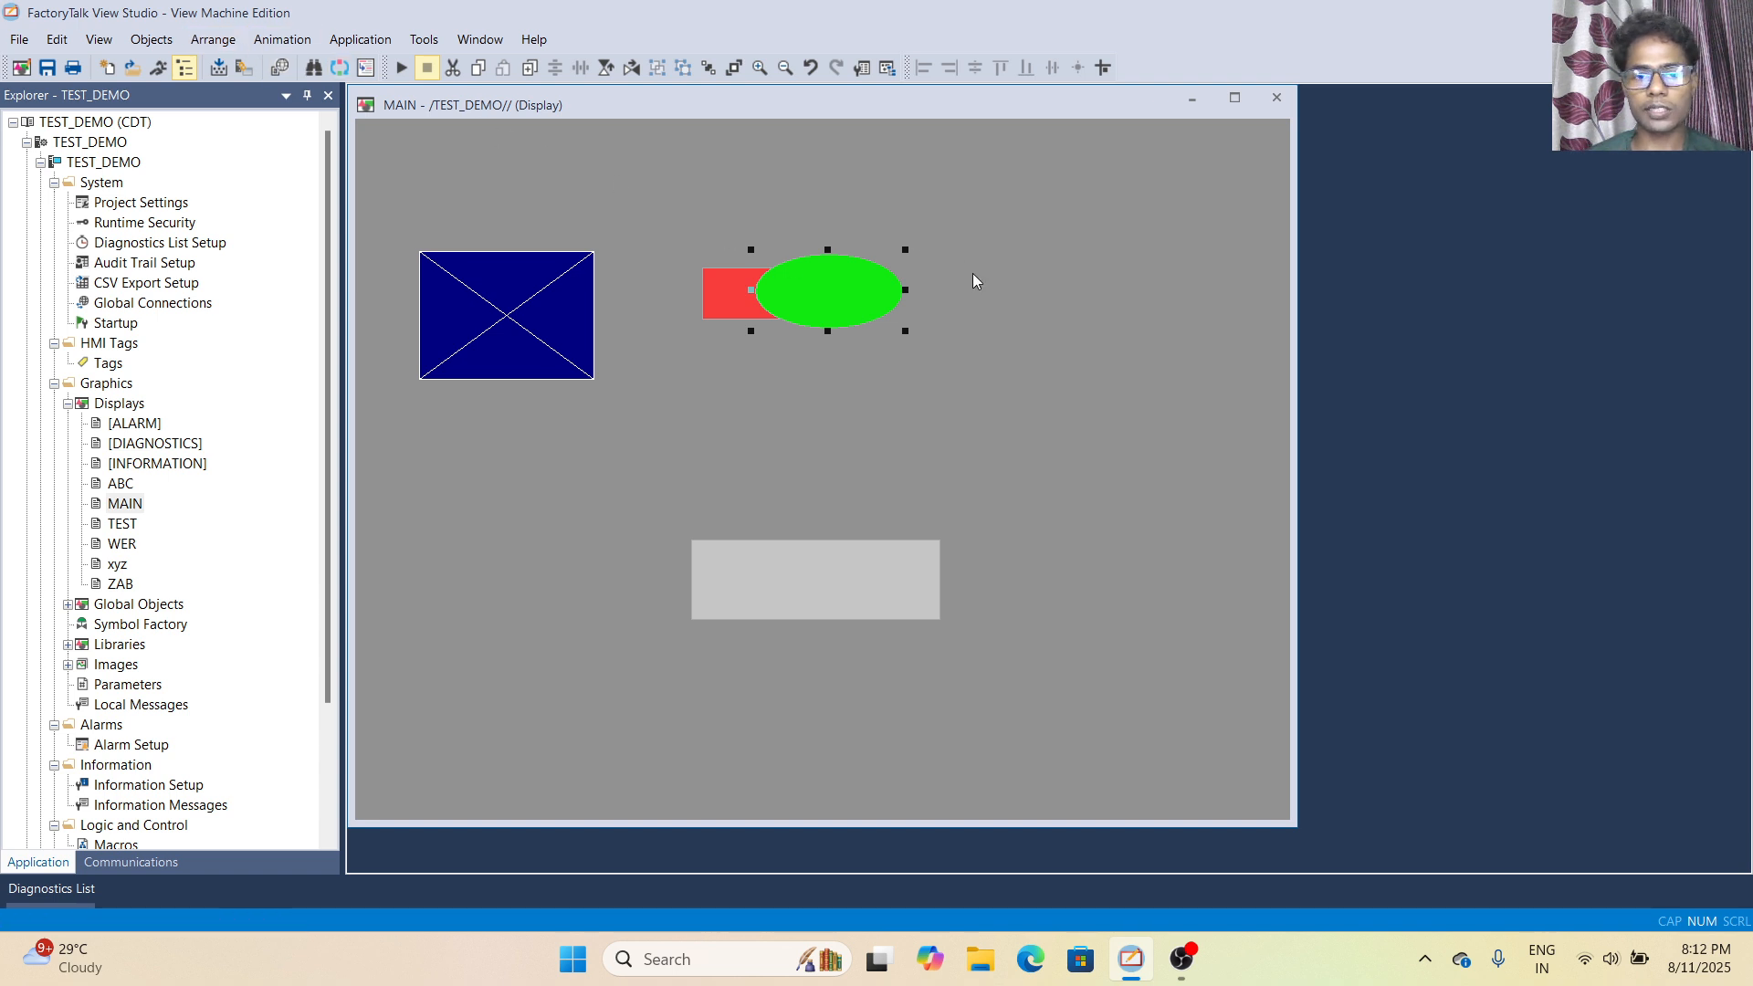
pyautogui.click(220, 41)
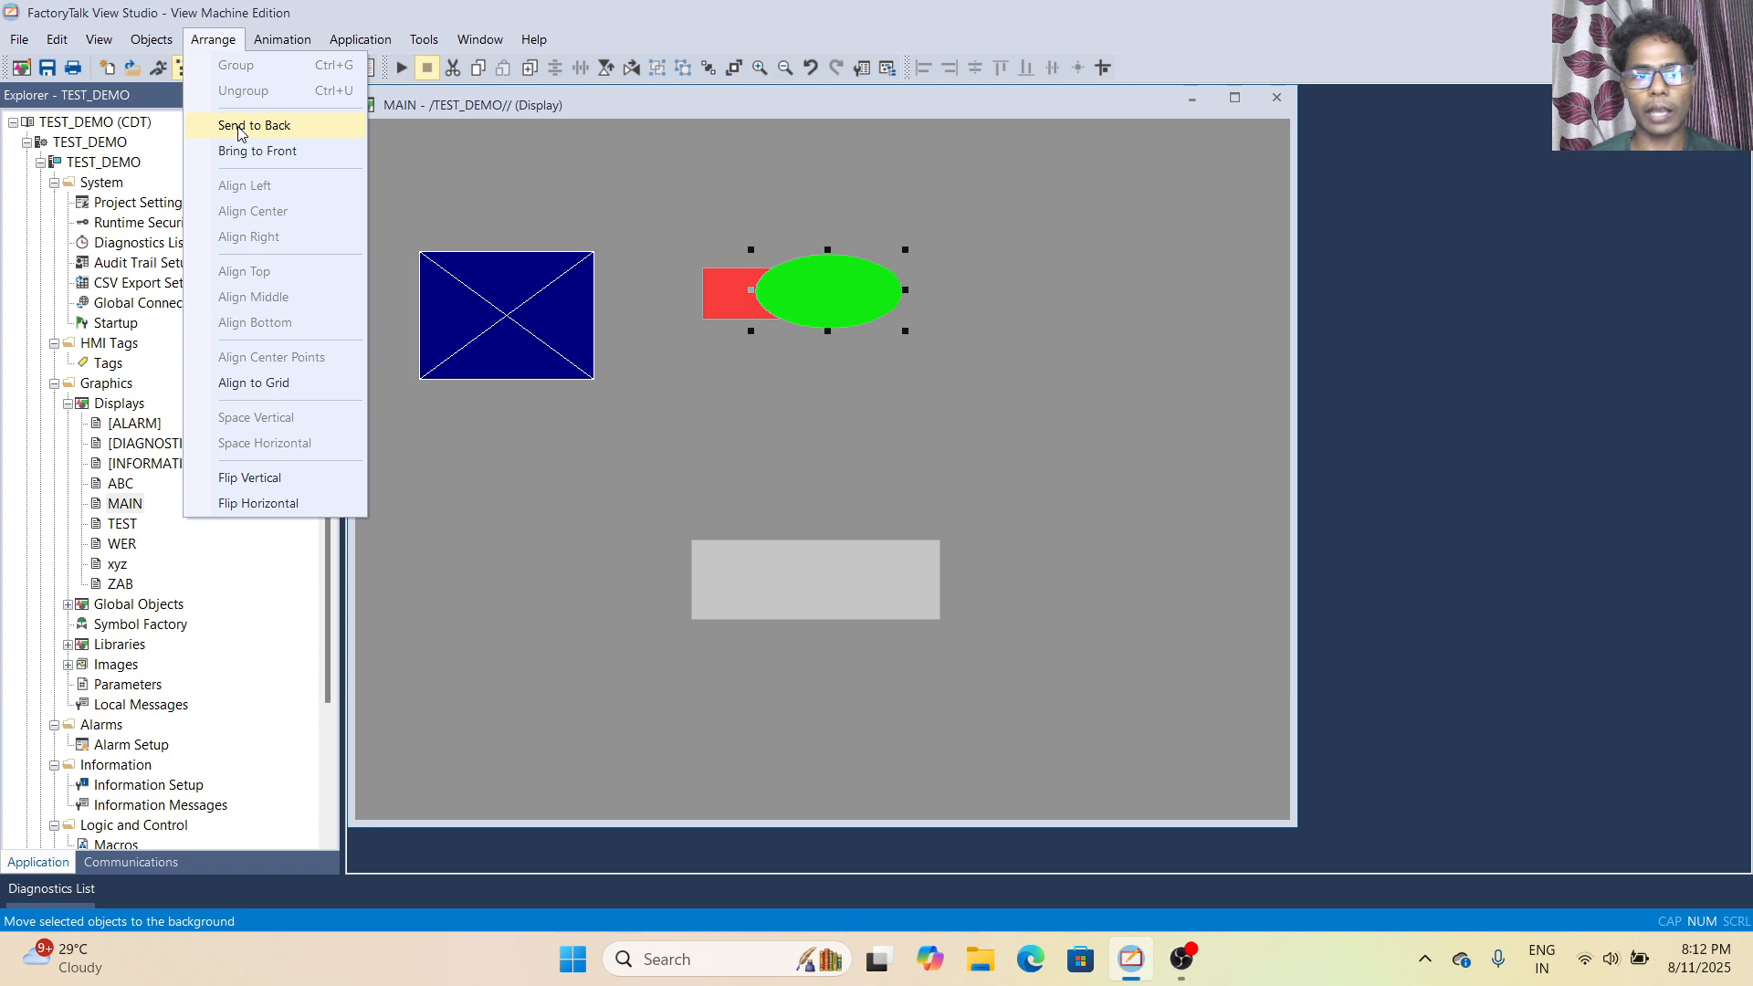
pyautogui.click(241, 128)
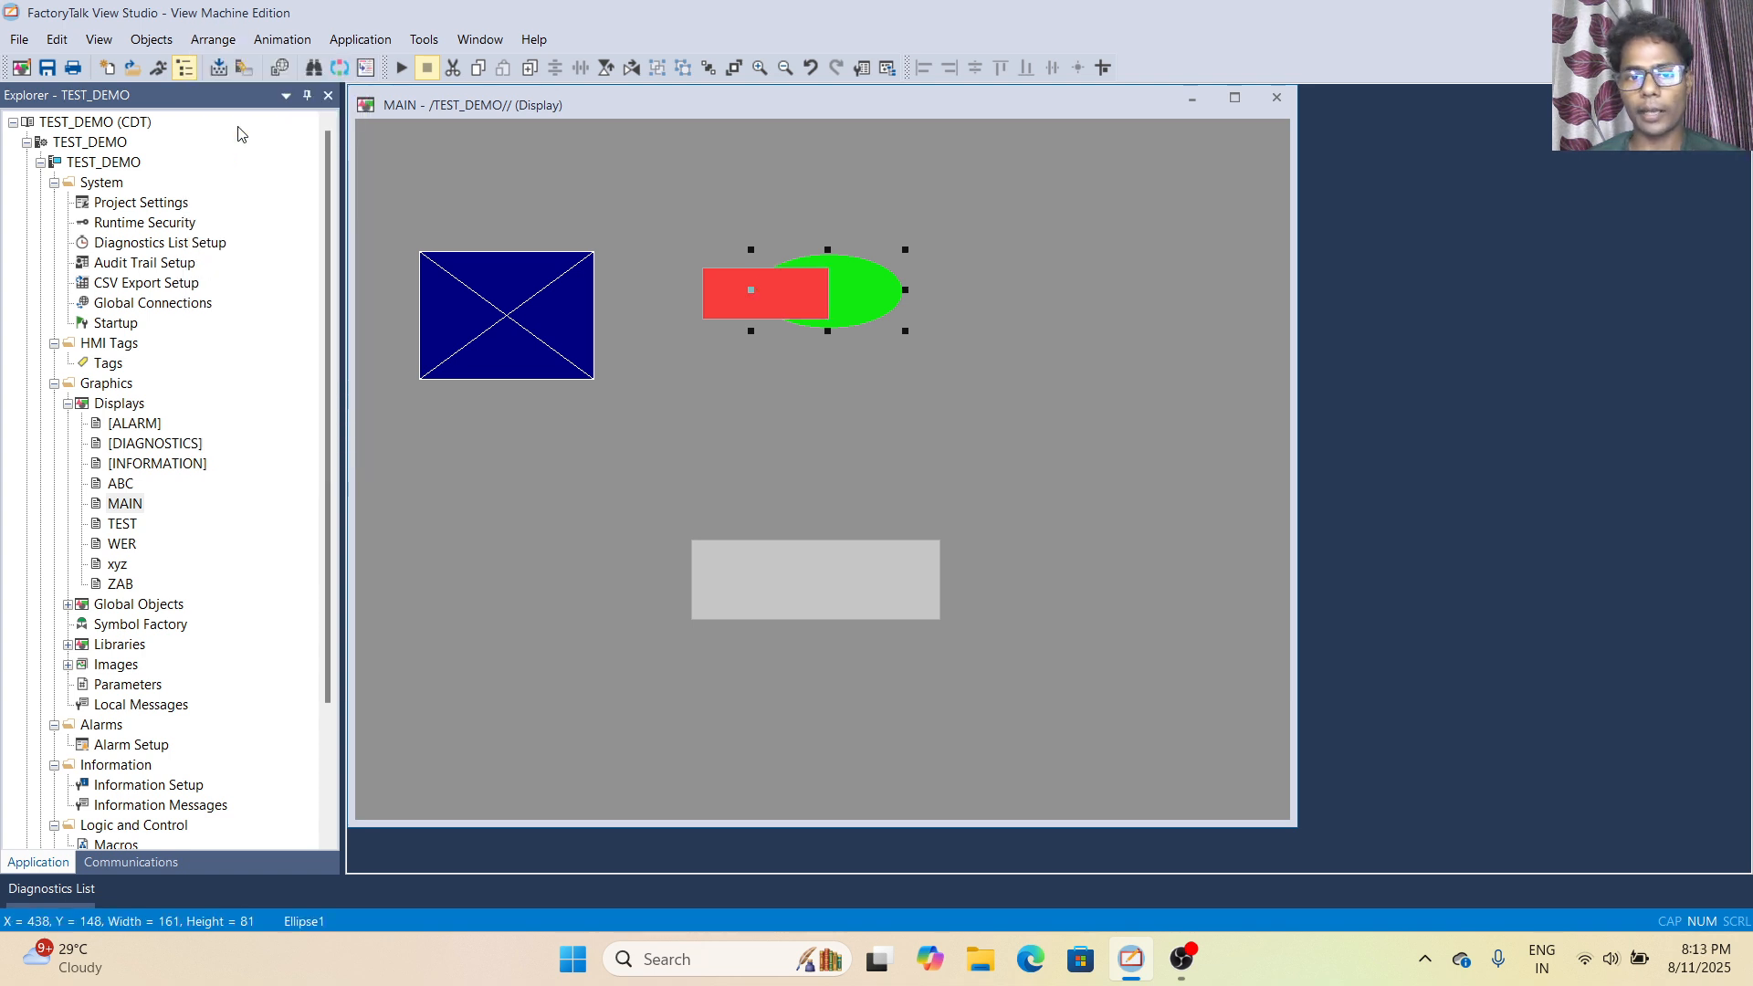
# Bring the green ellipse to the front, over the red rectangle.
pyautogui.click(213, 39)
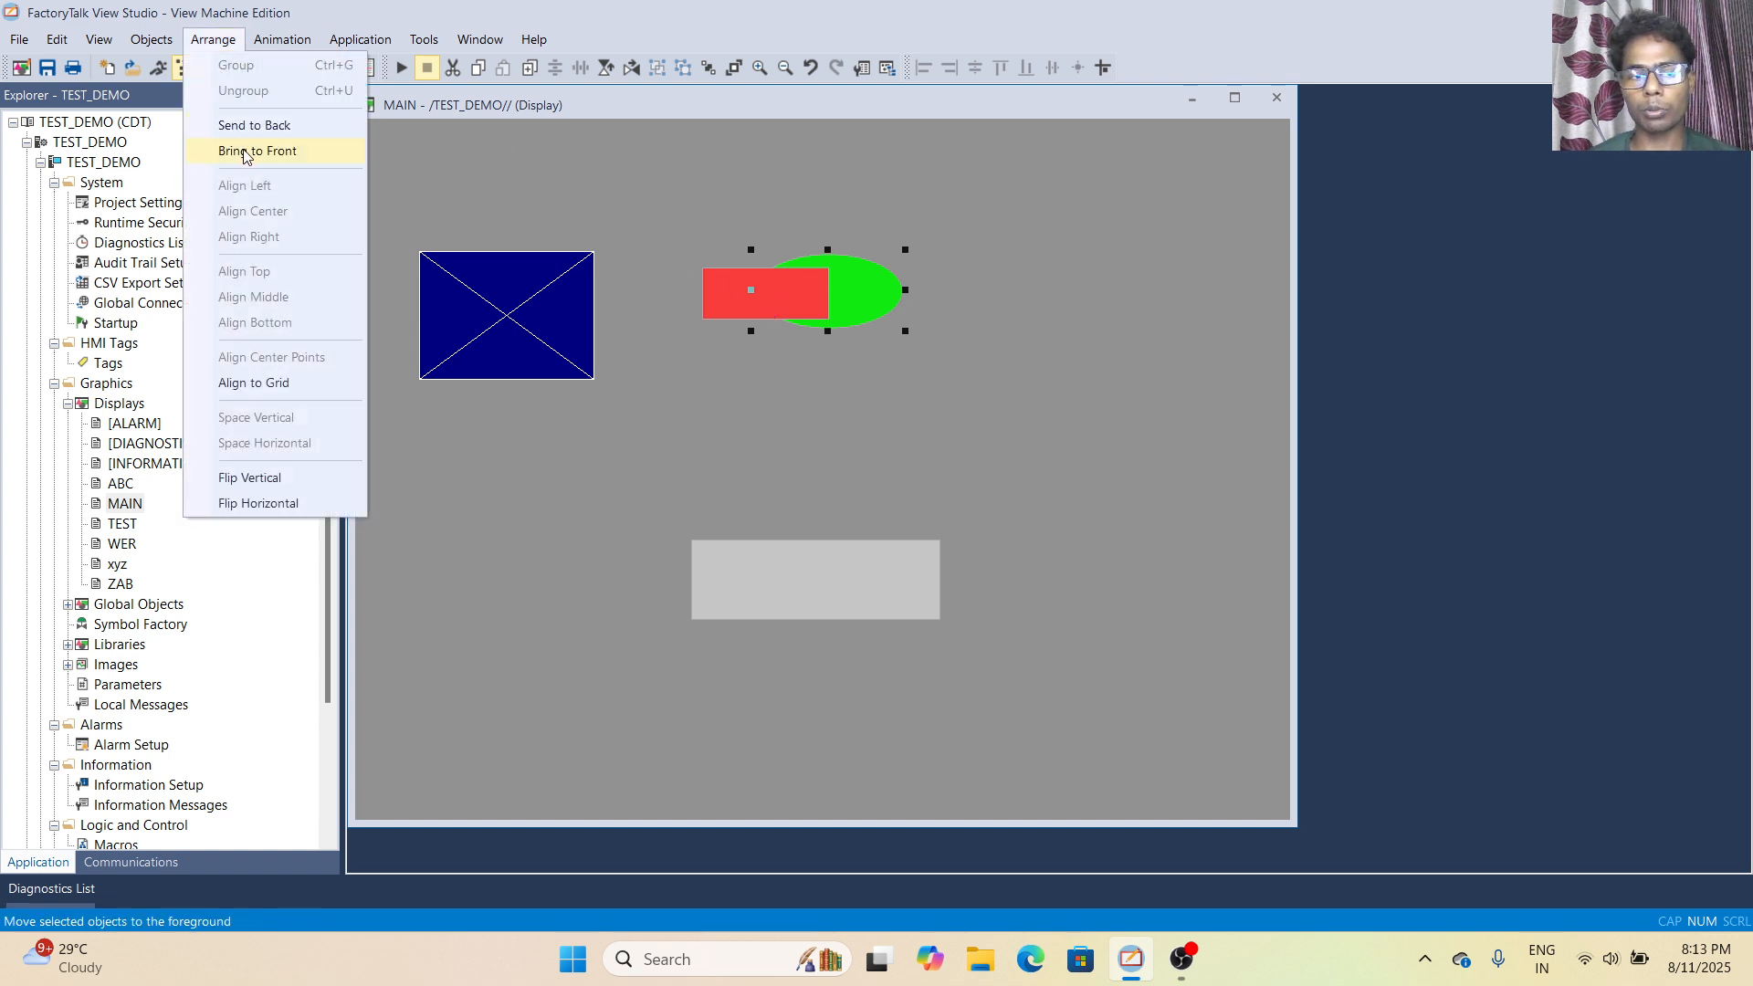
pyautogui.click(244, 151)
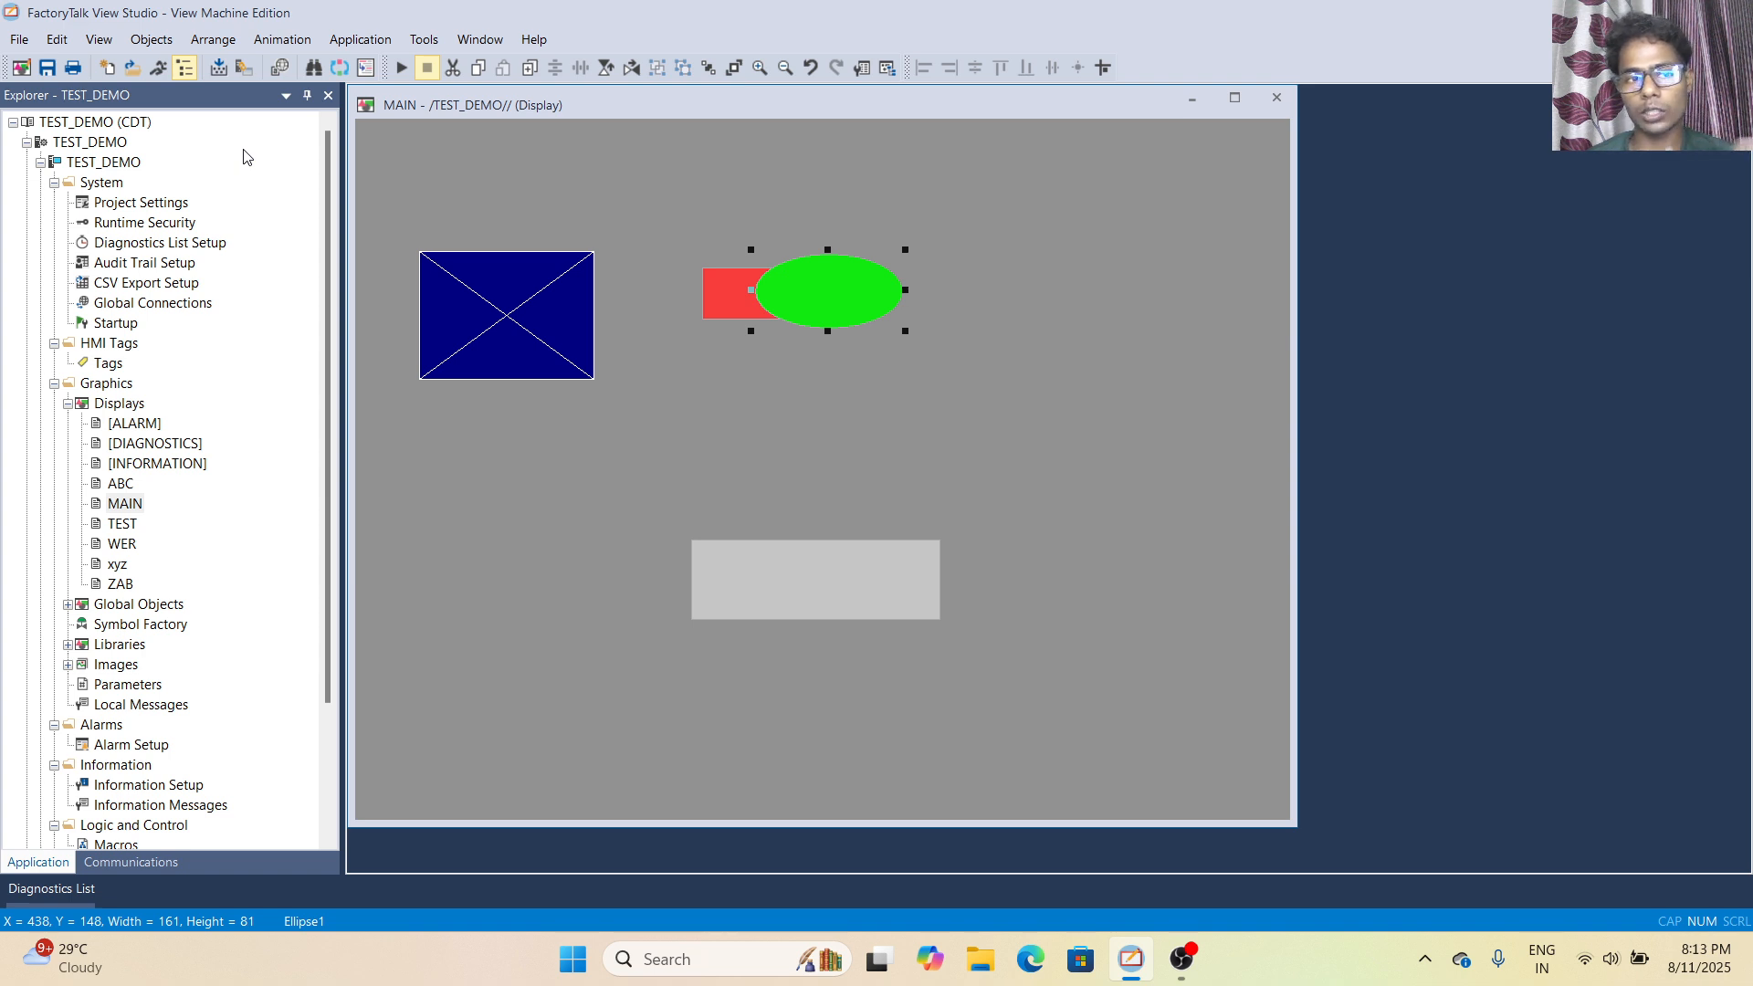
pyautogui.click(213, 39)
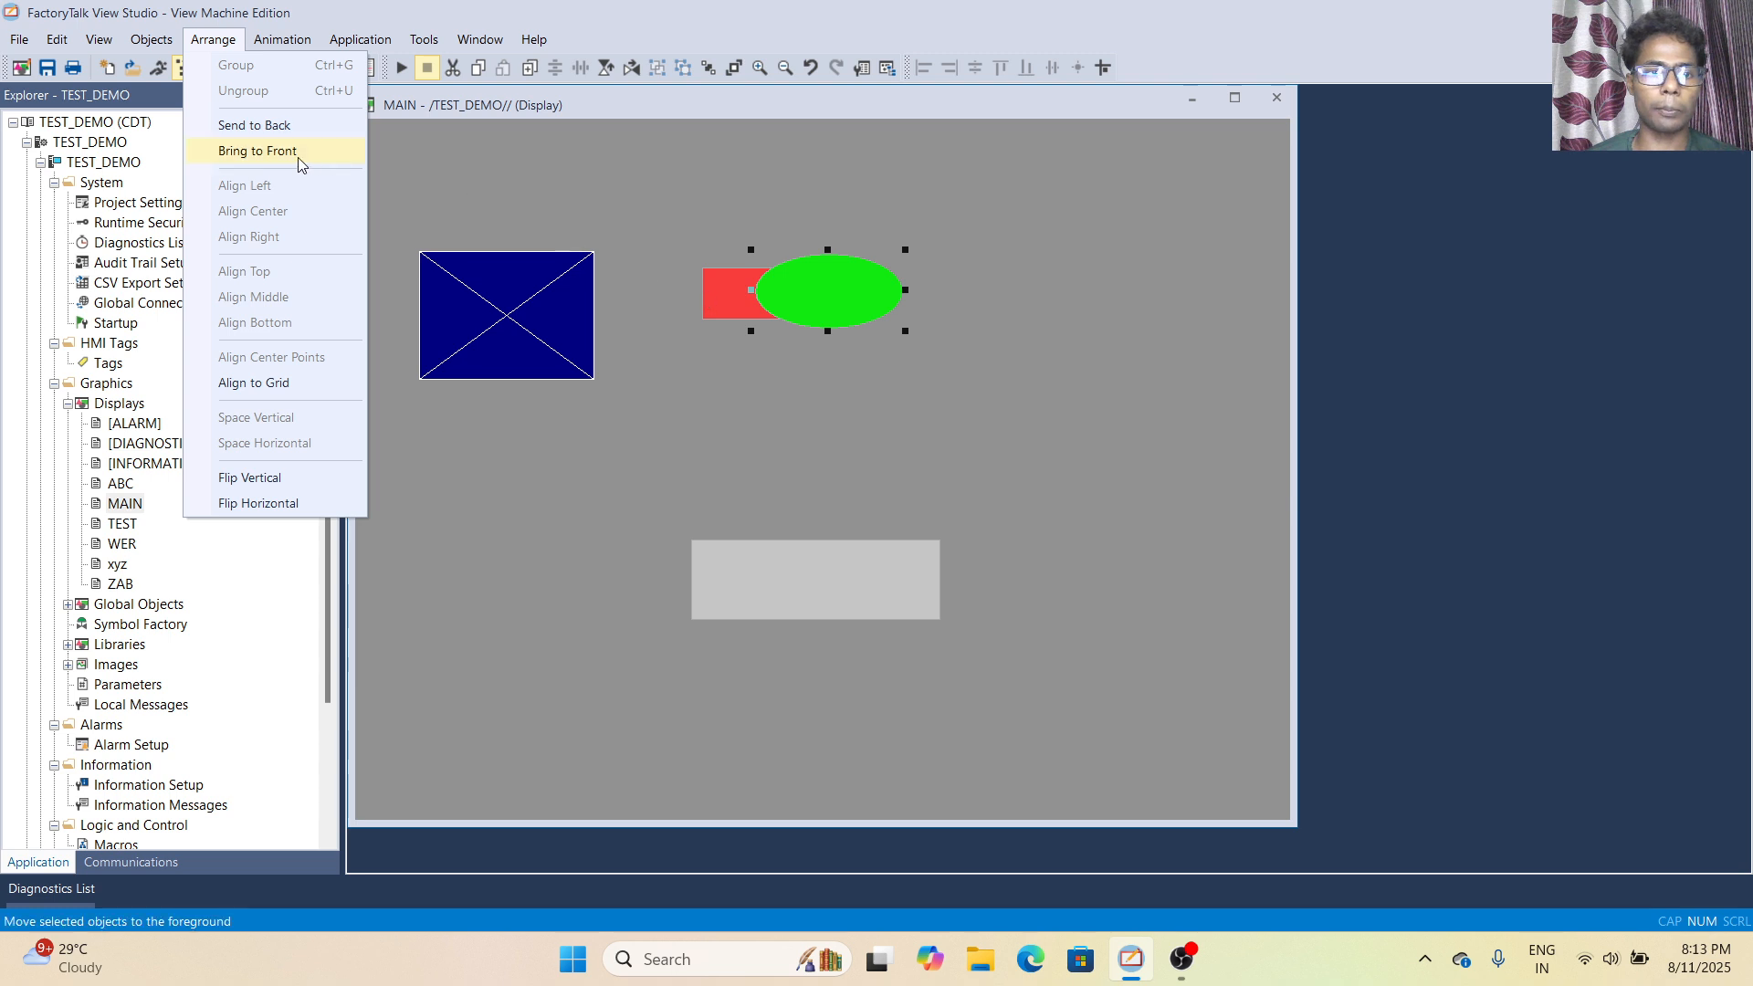
pyautogui.click(736, 298)
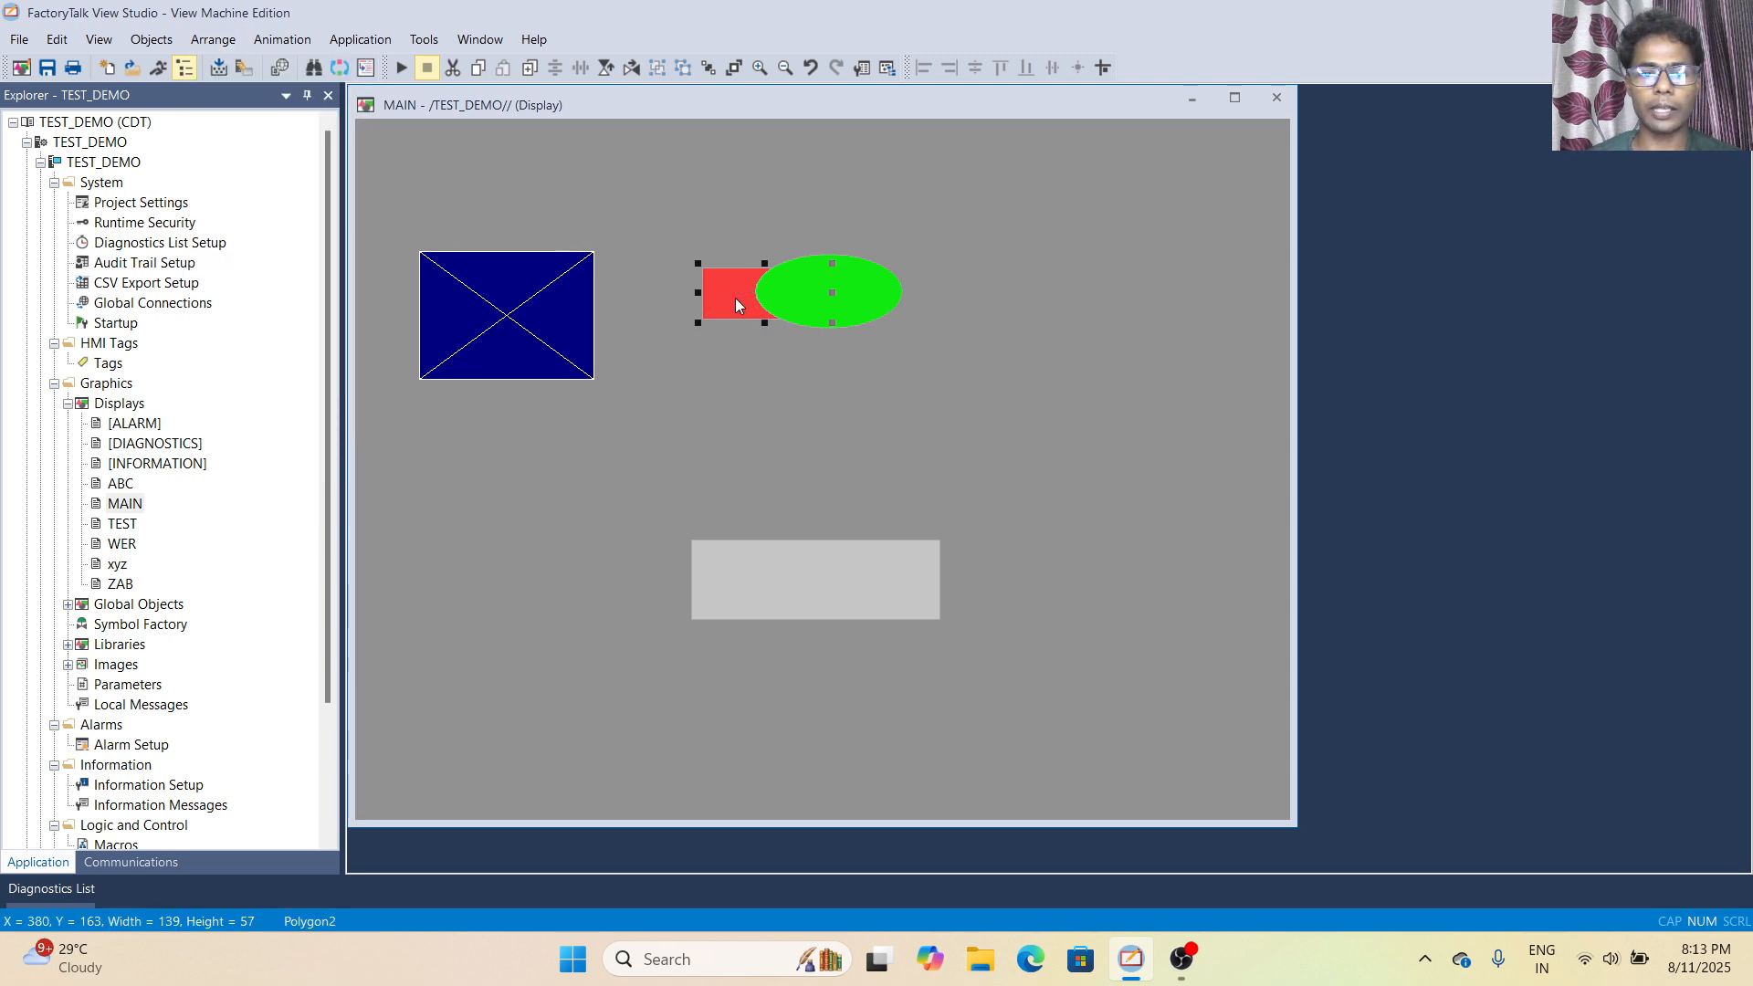
pyautogui.click(211, 46)
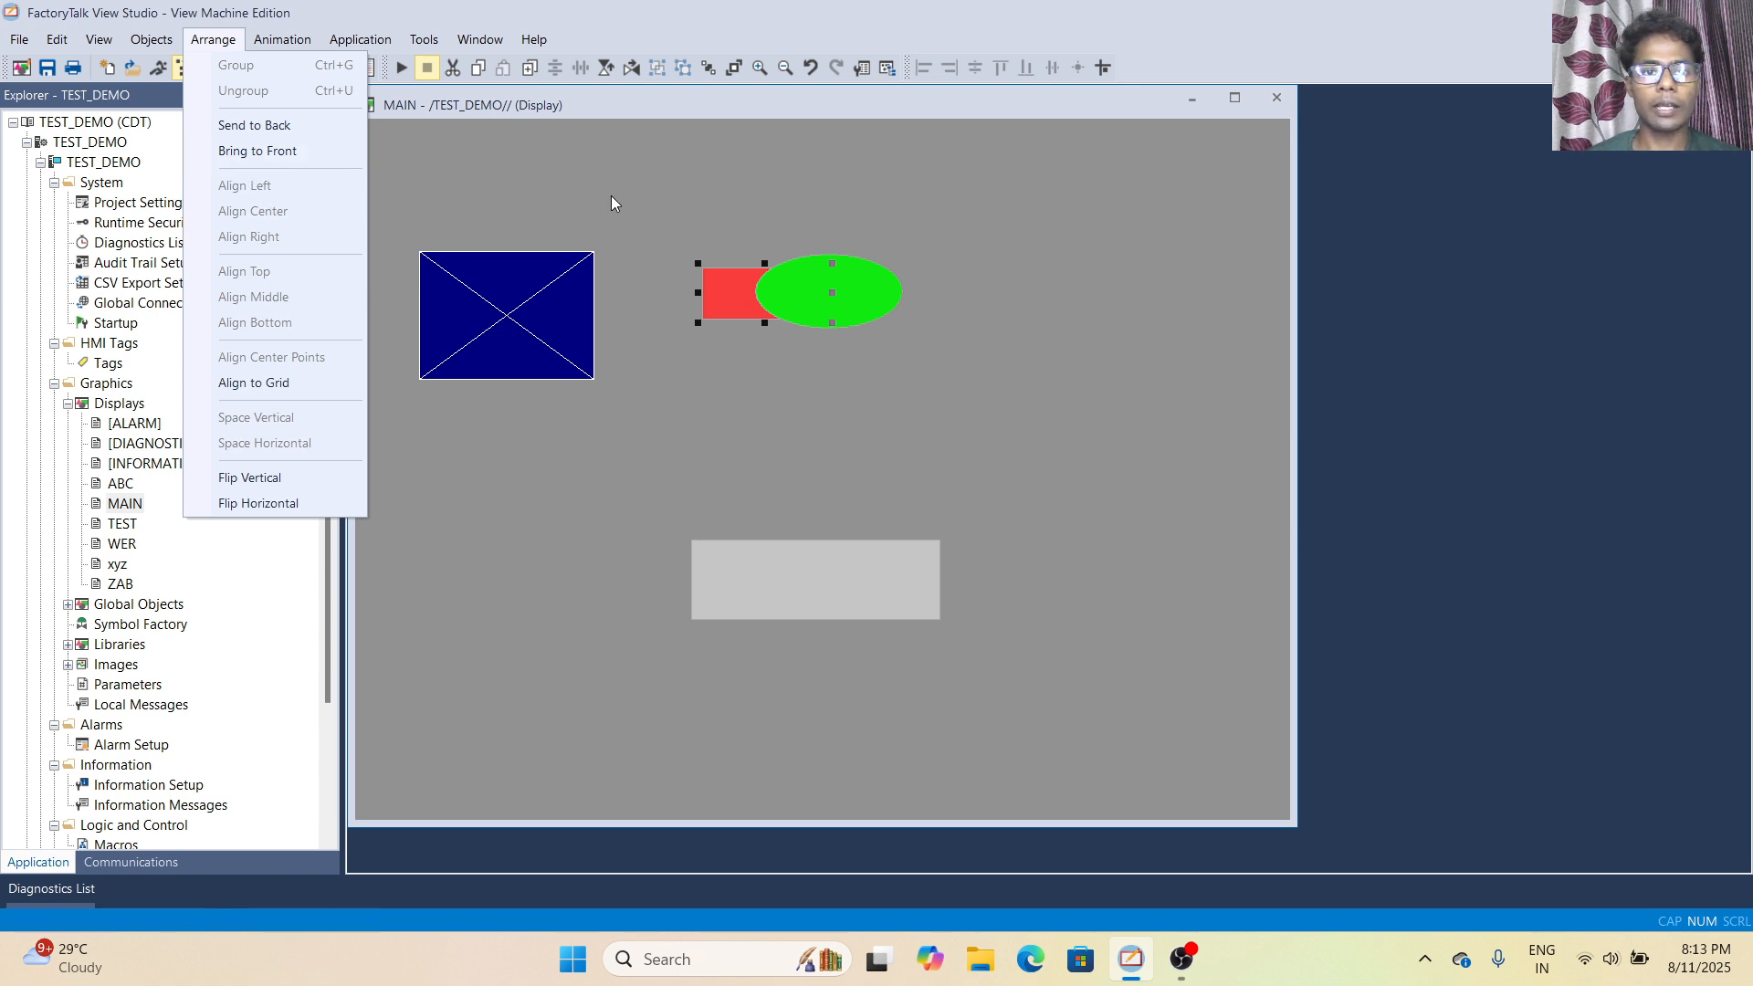
pyautogui.click(633, 171)
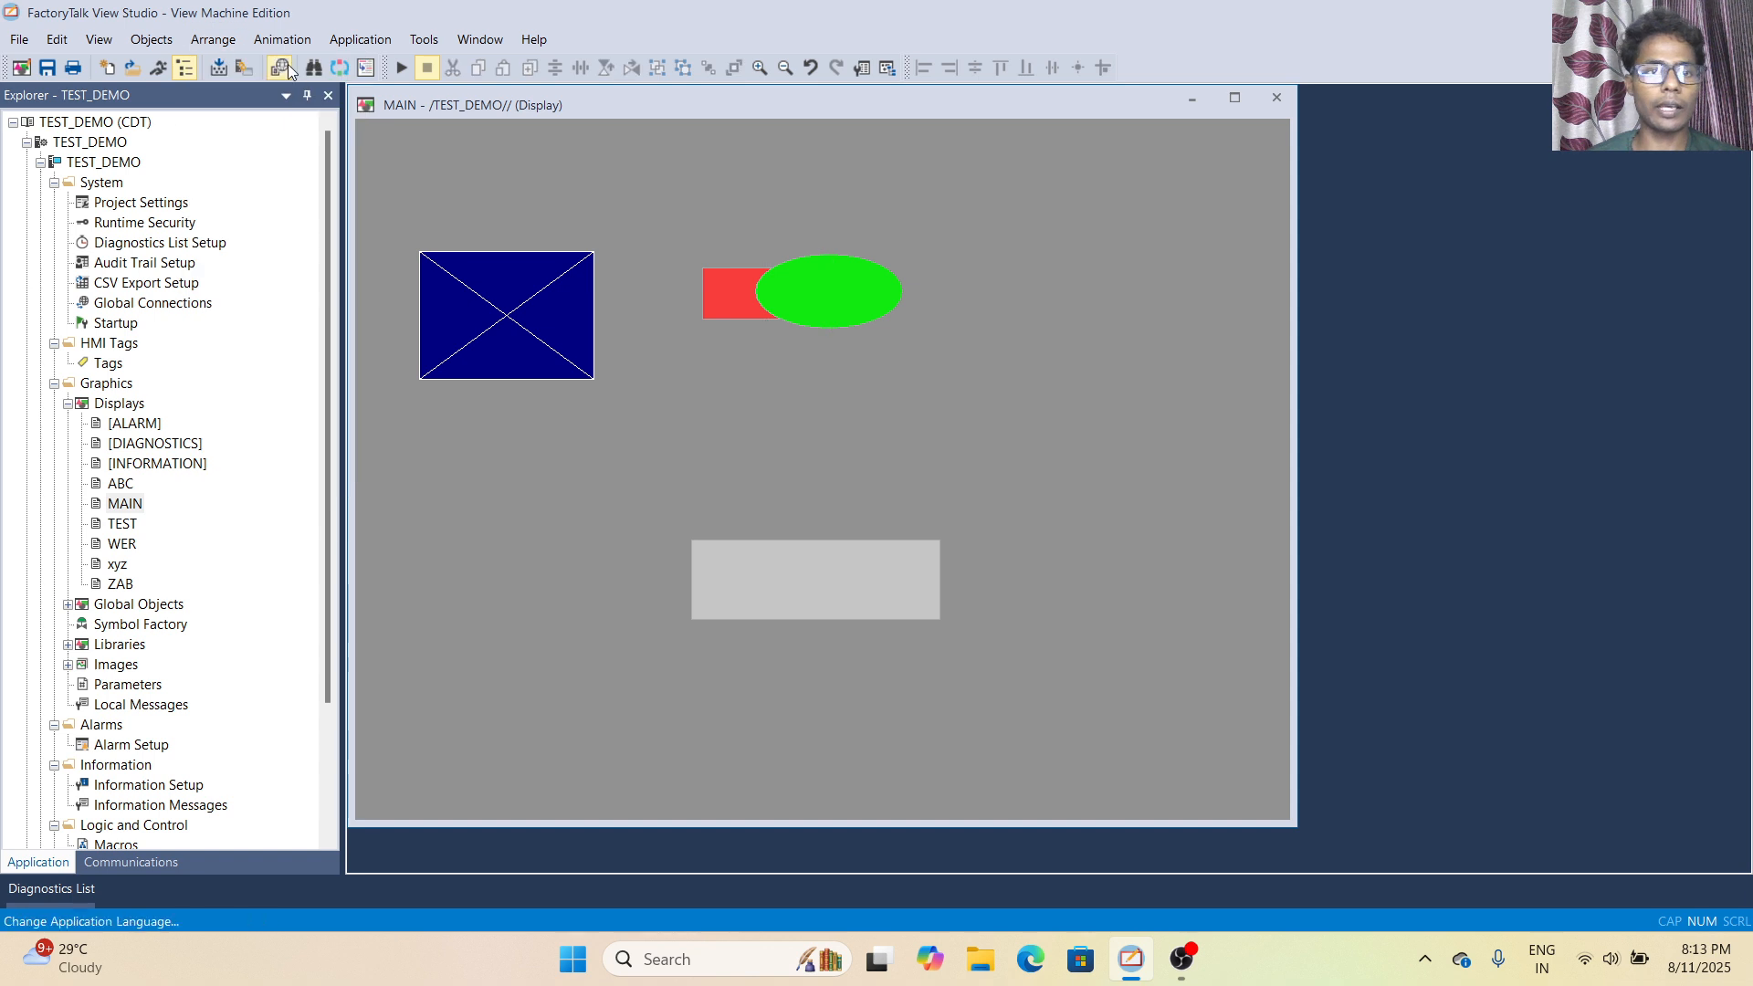
# Draw a grey rectangle about 168 wide and 105 high just below the red rectangle, keeping its default properties.
pyautogui.click(161, 43)
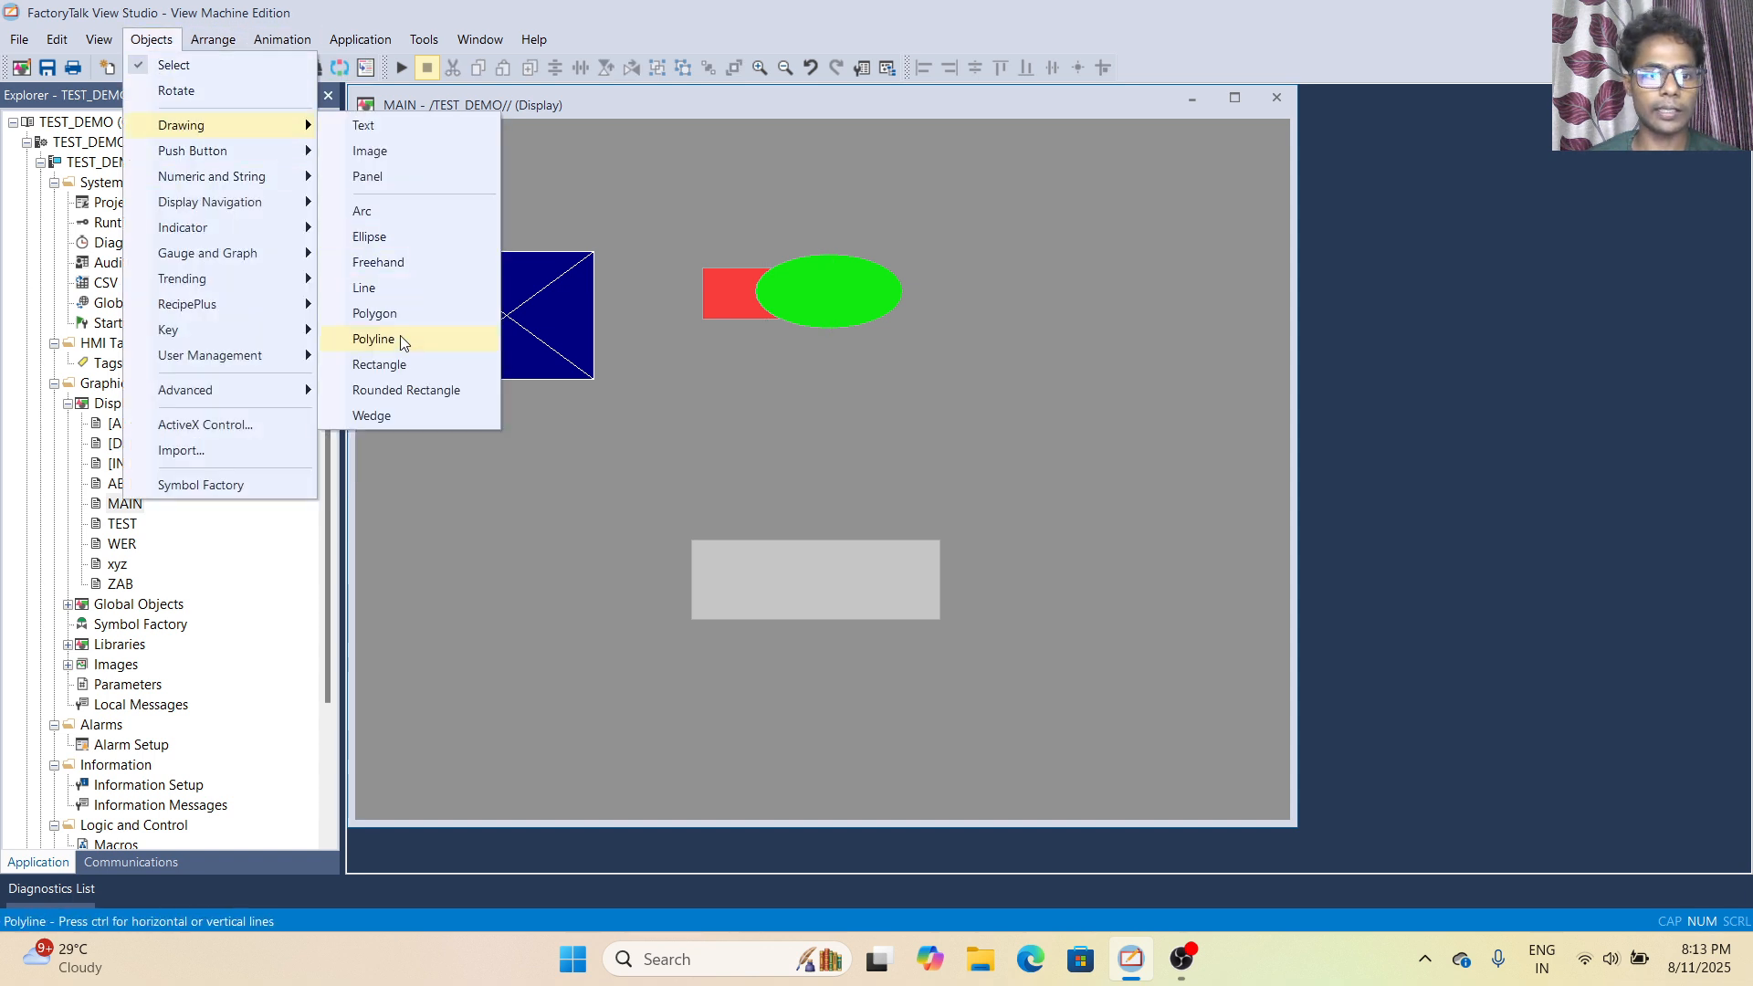
pyautogui.click(383, 364)
pyautogui.moveTo(706, 330); pyautogui.dragTo(860, 425)
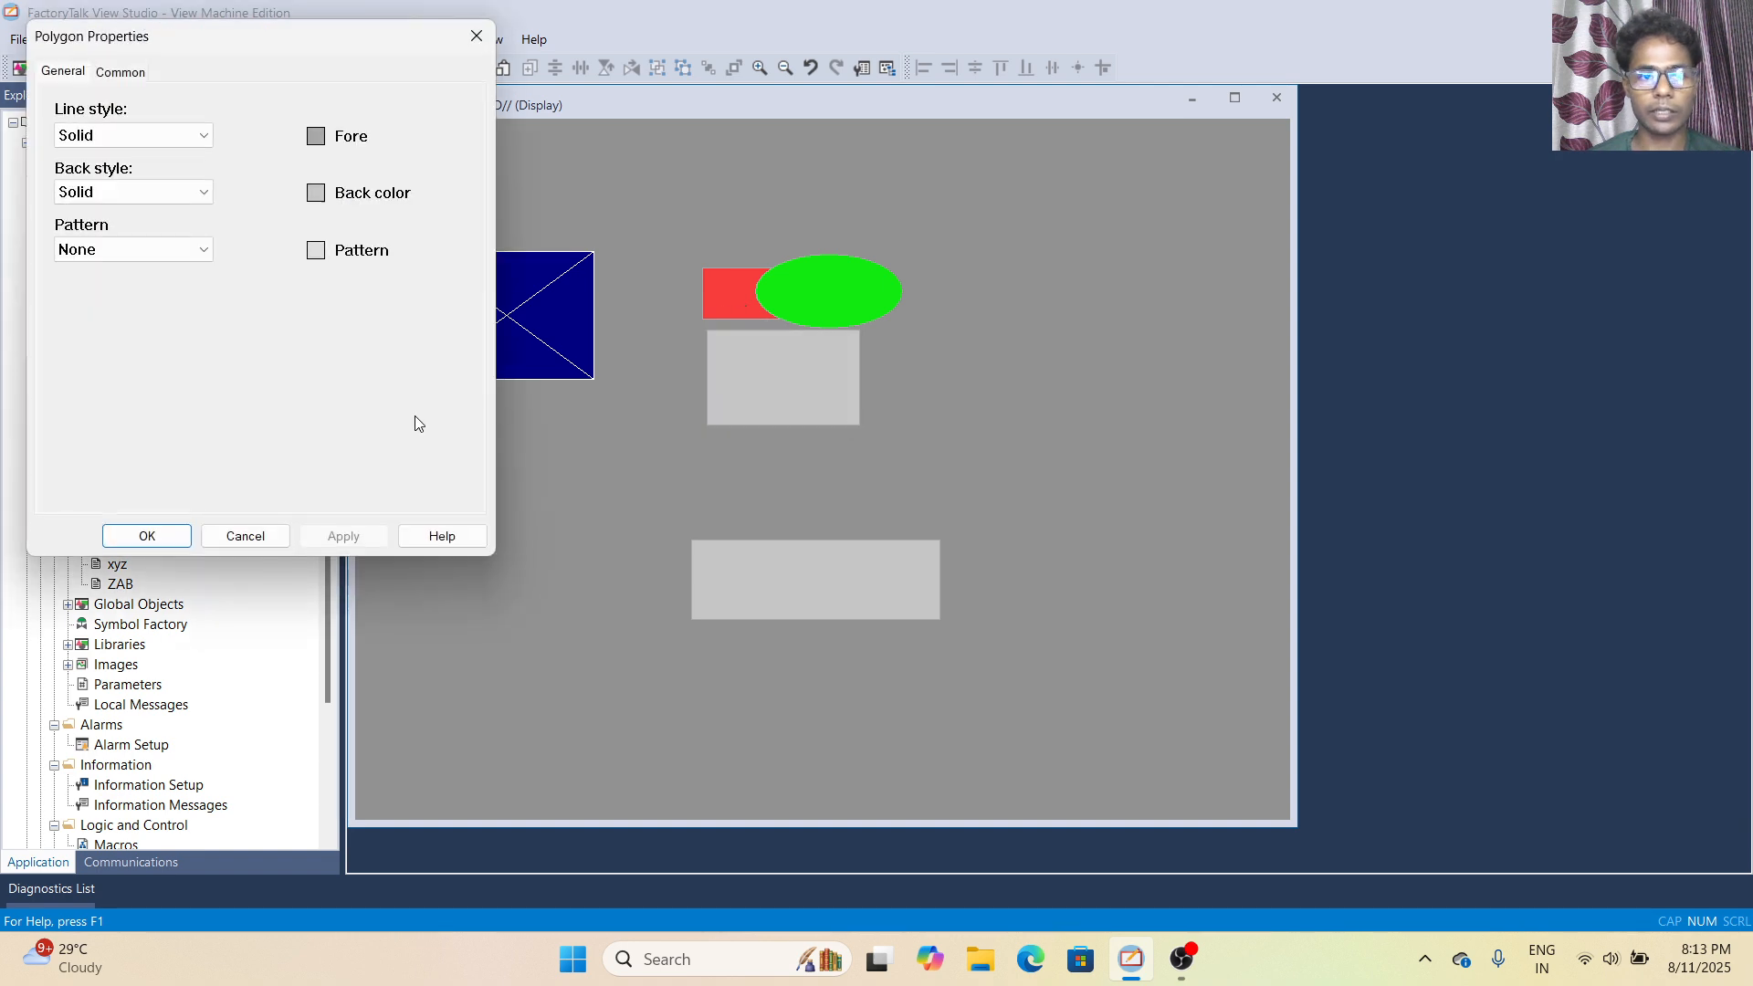
pyautogui.click(181, 542)
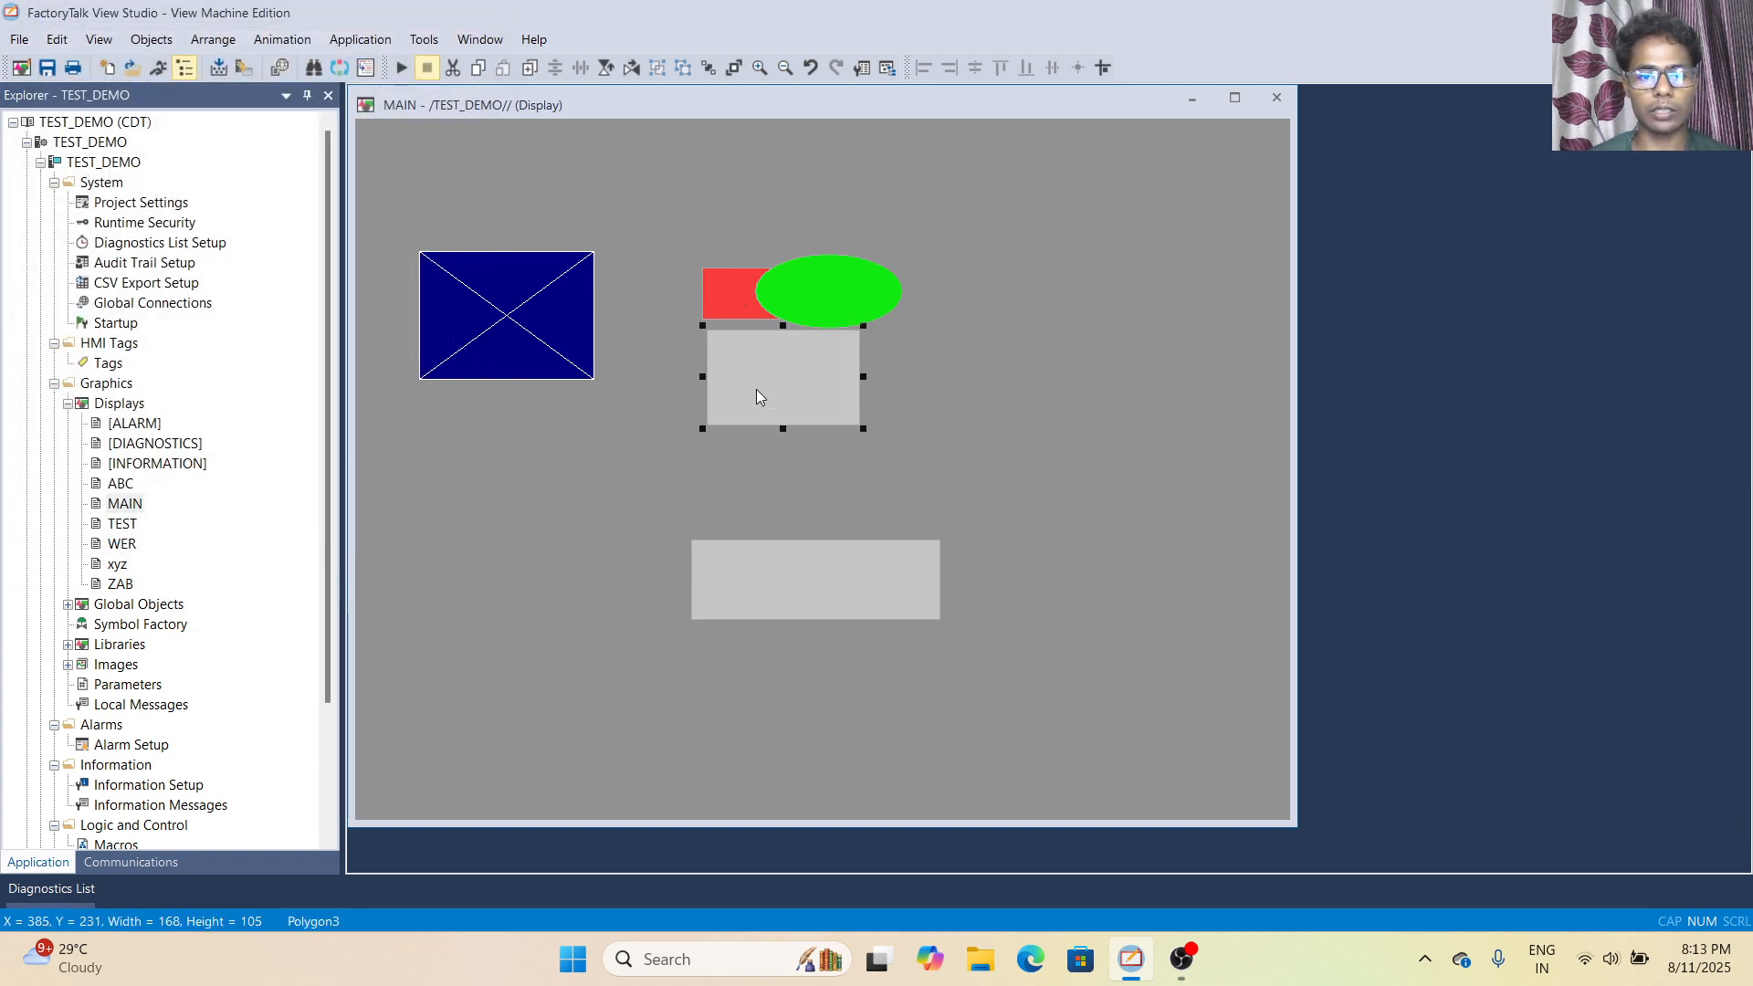
# Align the left edges of the new grey rectangle and the red rectangle.
pyautogui.keyDown('shift'); pyautogui.click(739, 293); pyautogui.keyUp('shift')
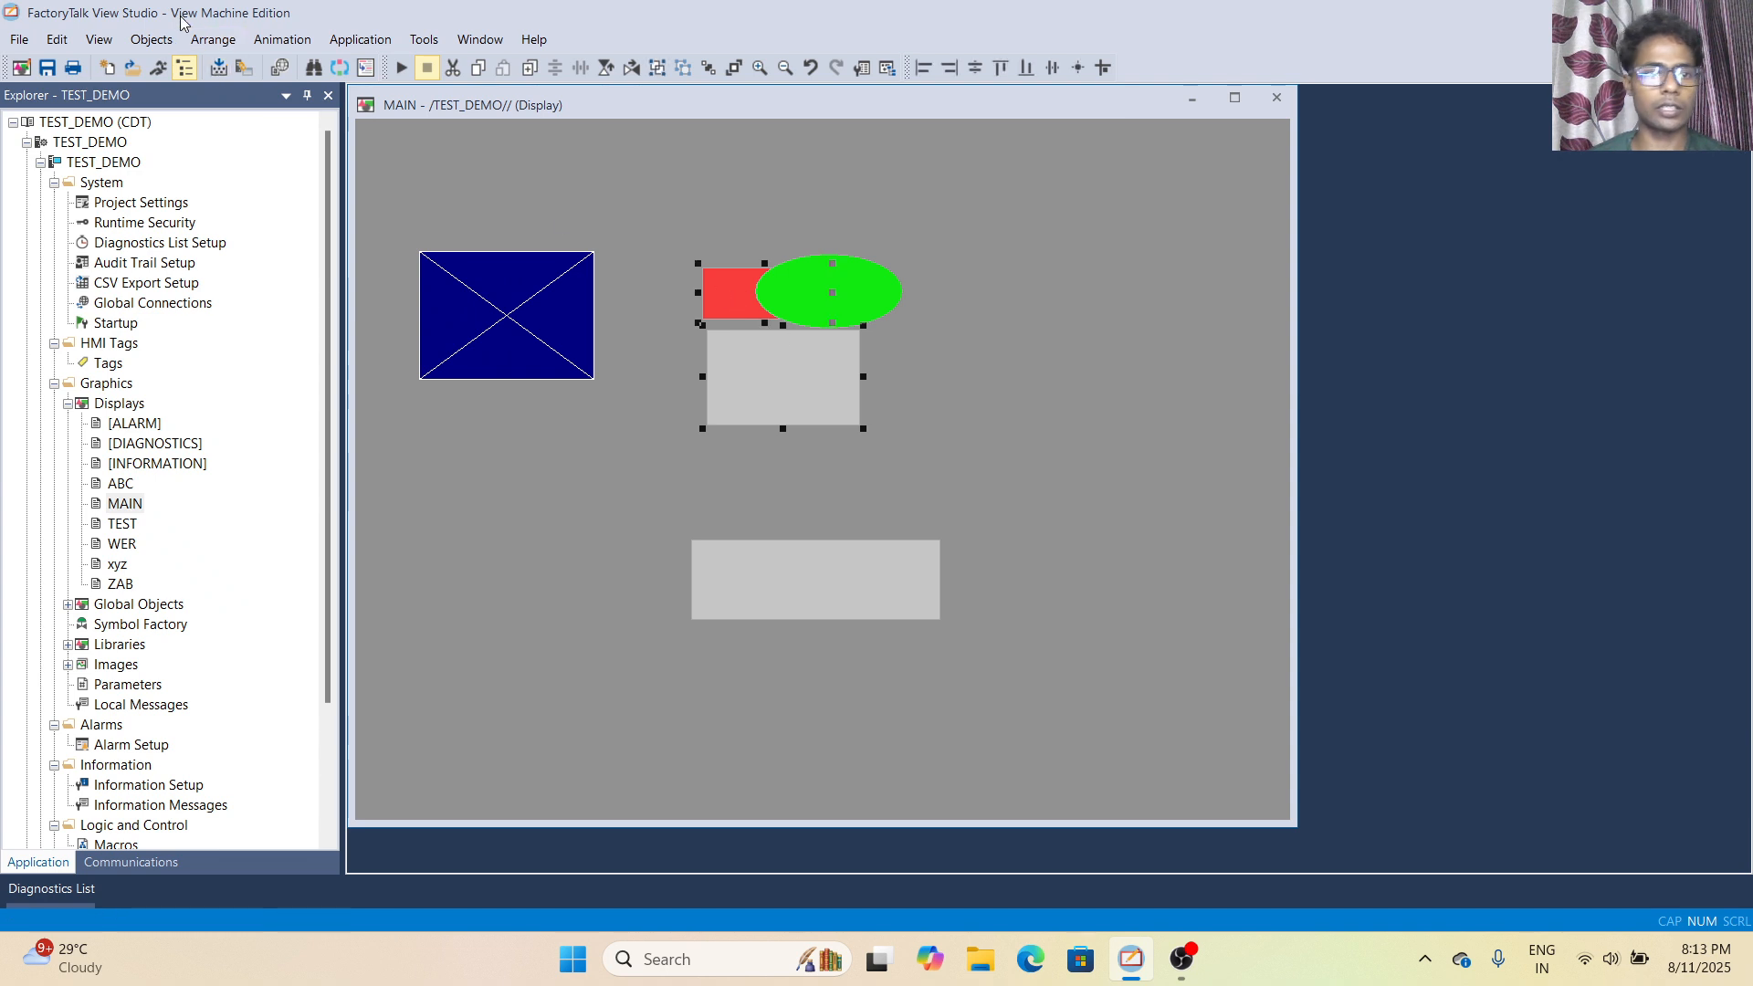
pyautogui.click(212, 39)
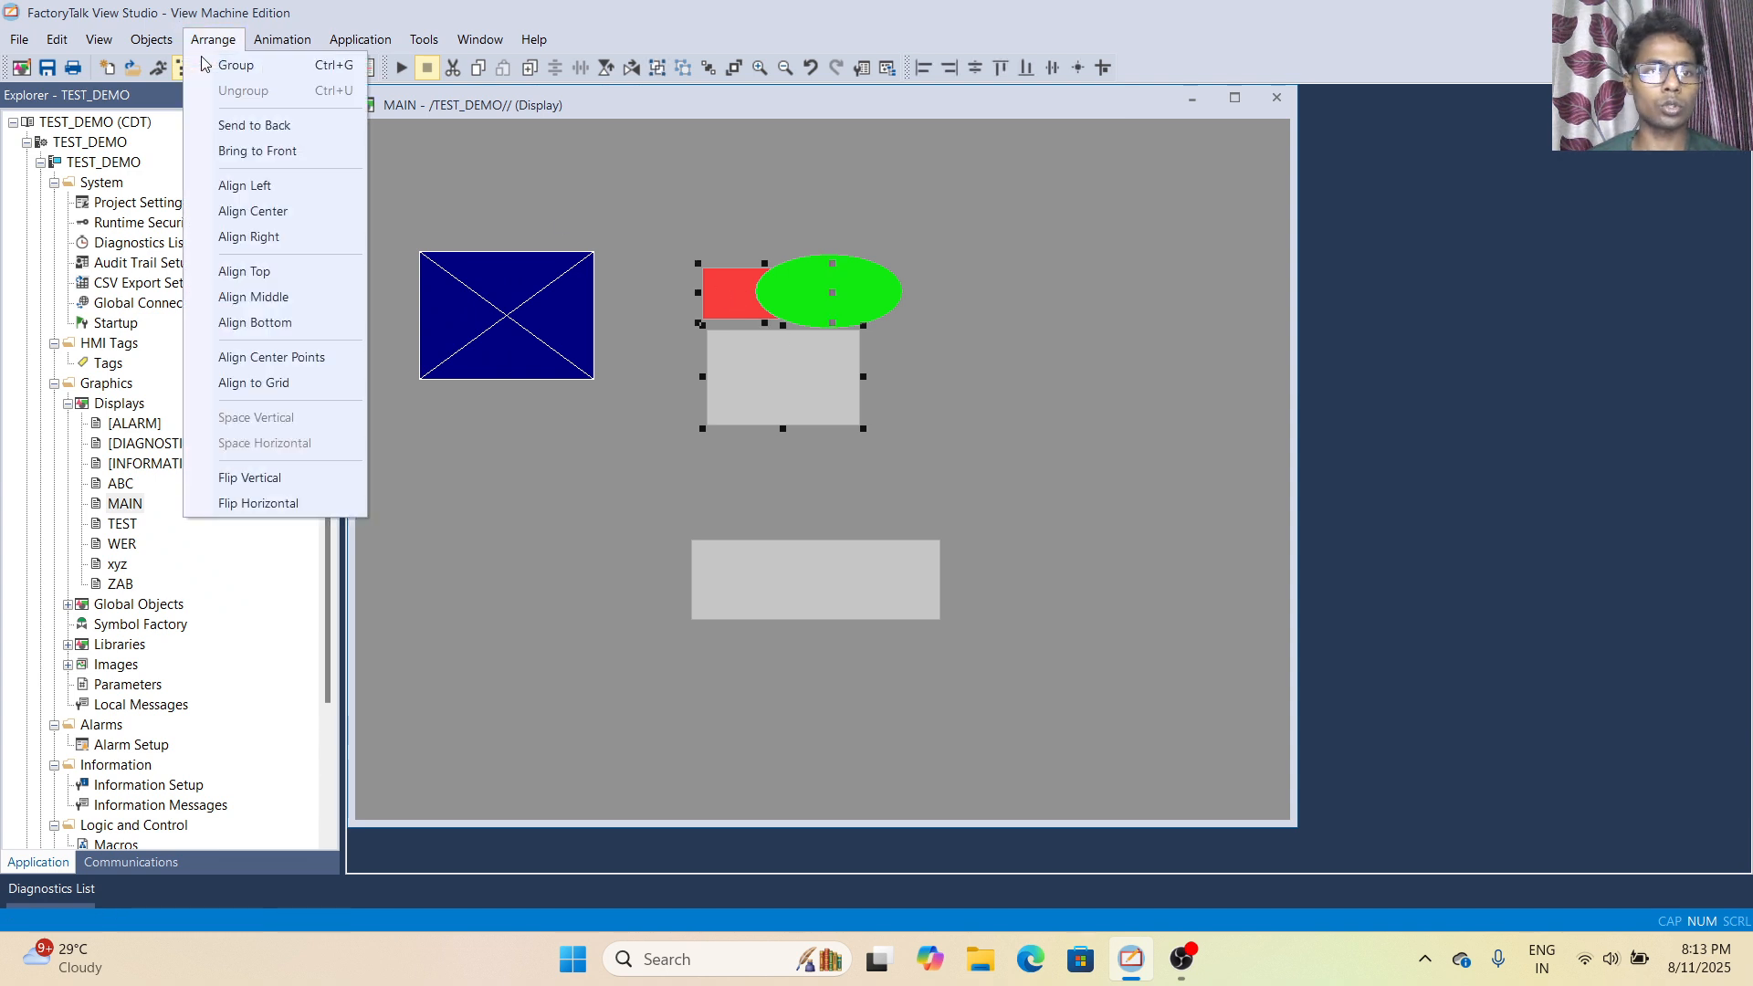
pyautogui.click(234, 189)
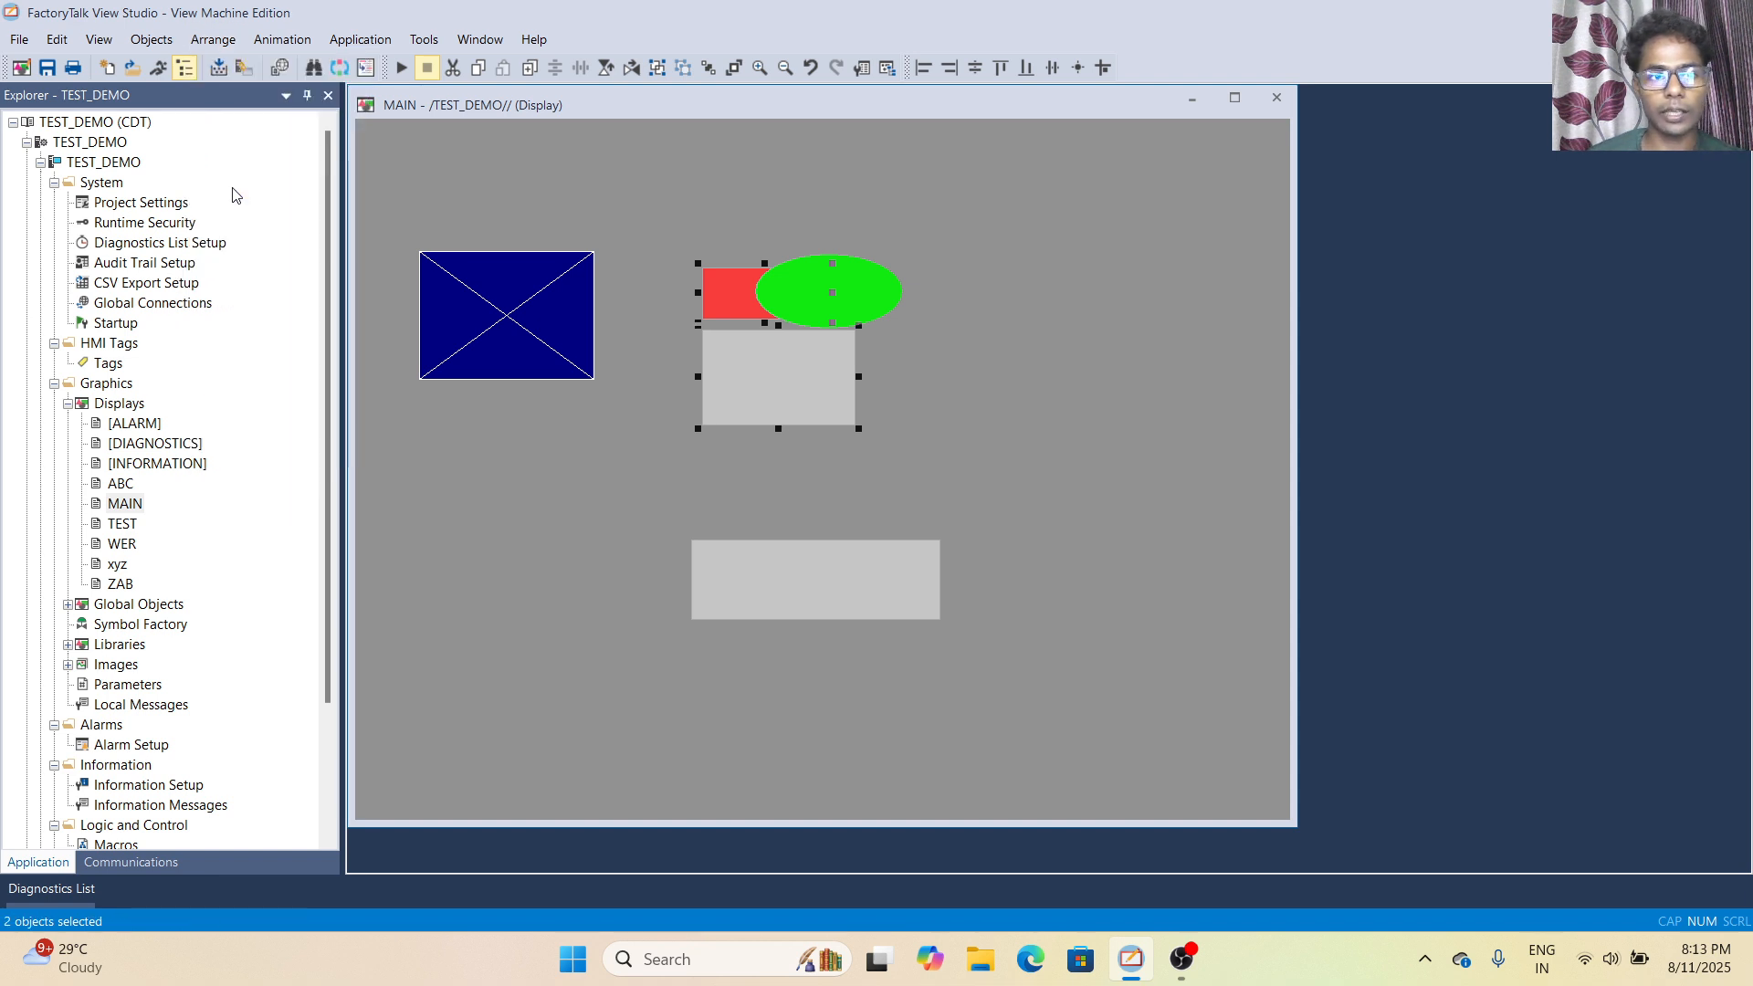
# Move the small grey rectangle to about X 464, Y 228, and left-align it with the red rectangle.
pyautogui.moveTo(796, 418); pyautogui.dragTo(898, 411)
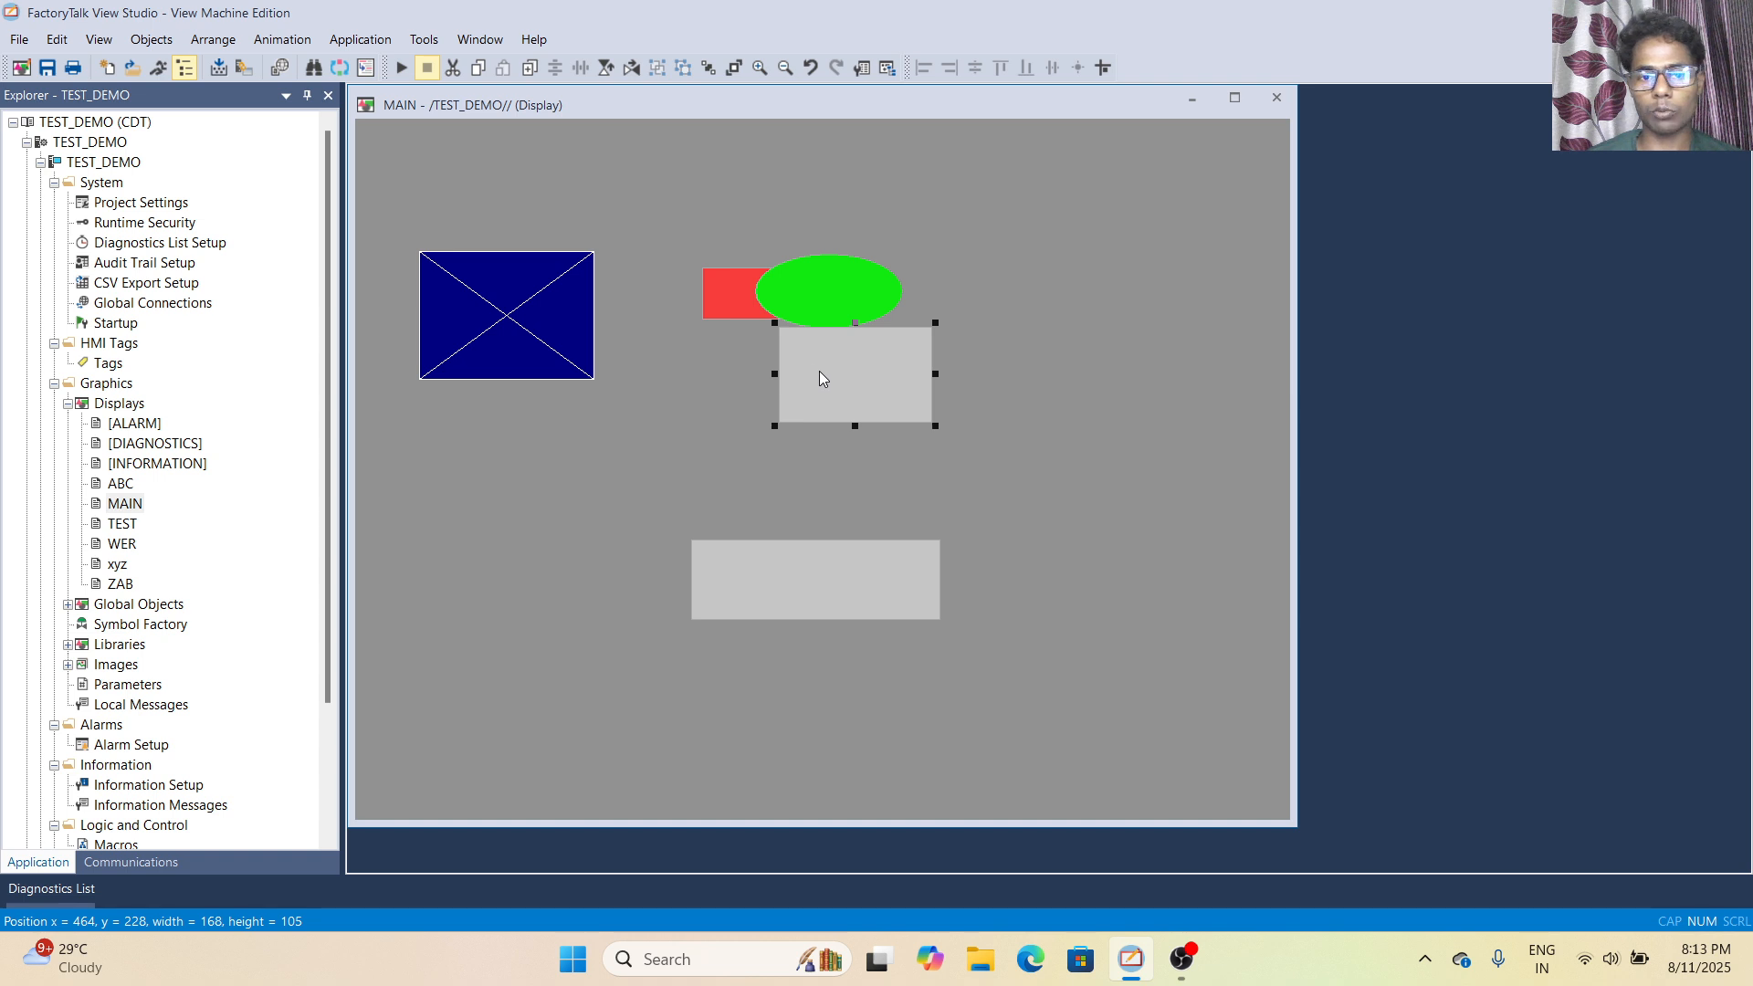
pyautogui.keyDown('shift'); pyautogui.click(726, 303); pyautogui.keyUp('shift')
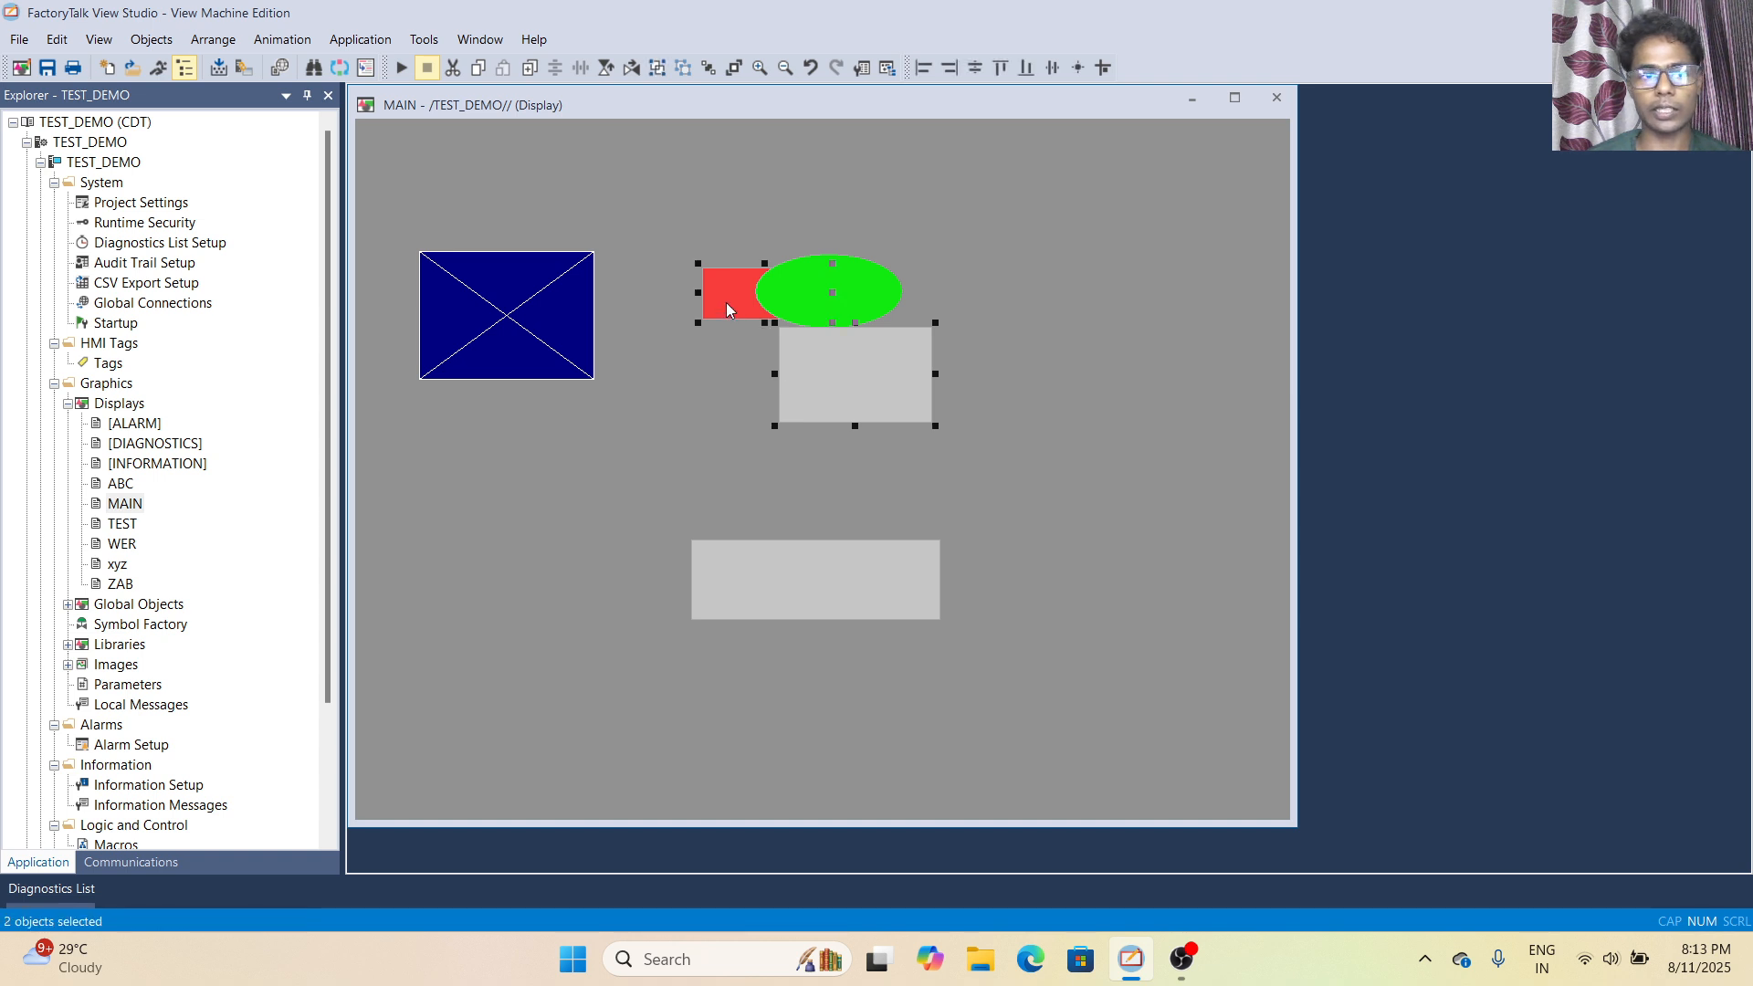
pyautogui.click(211, 42)
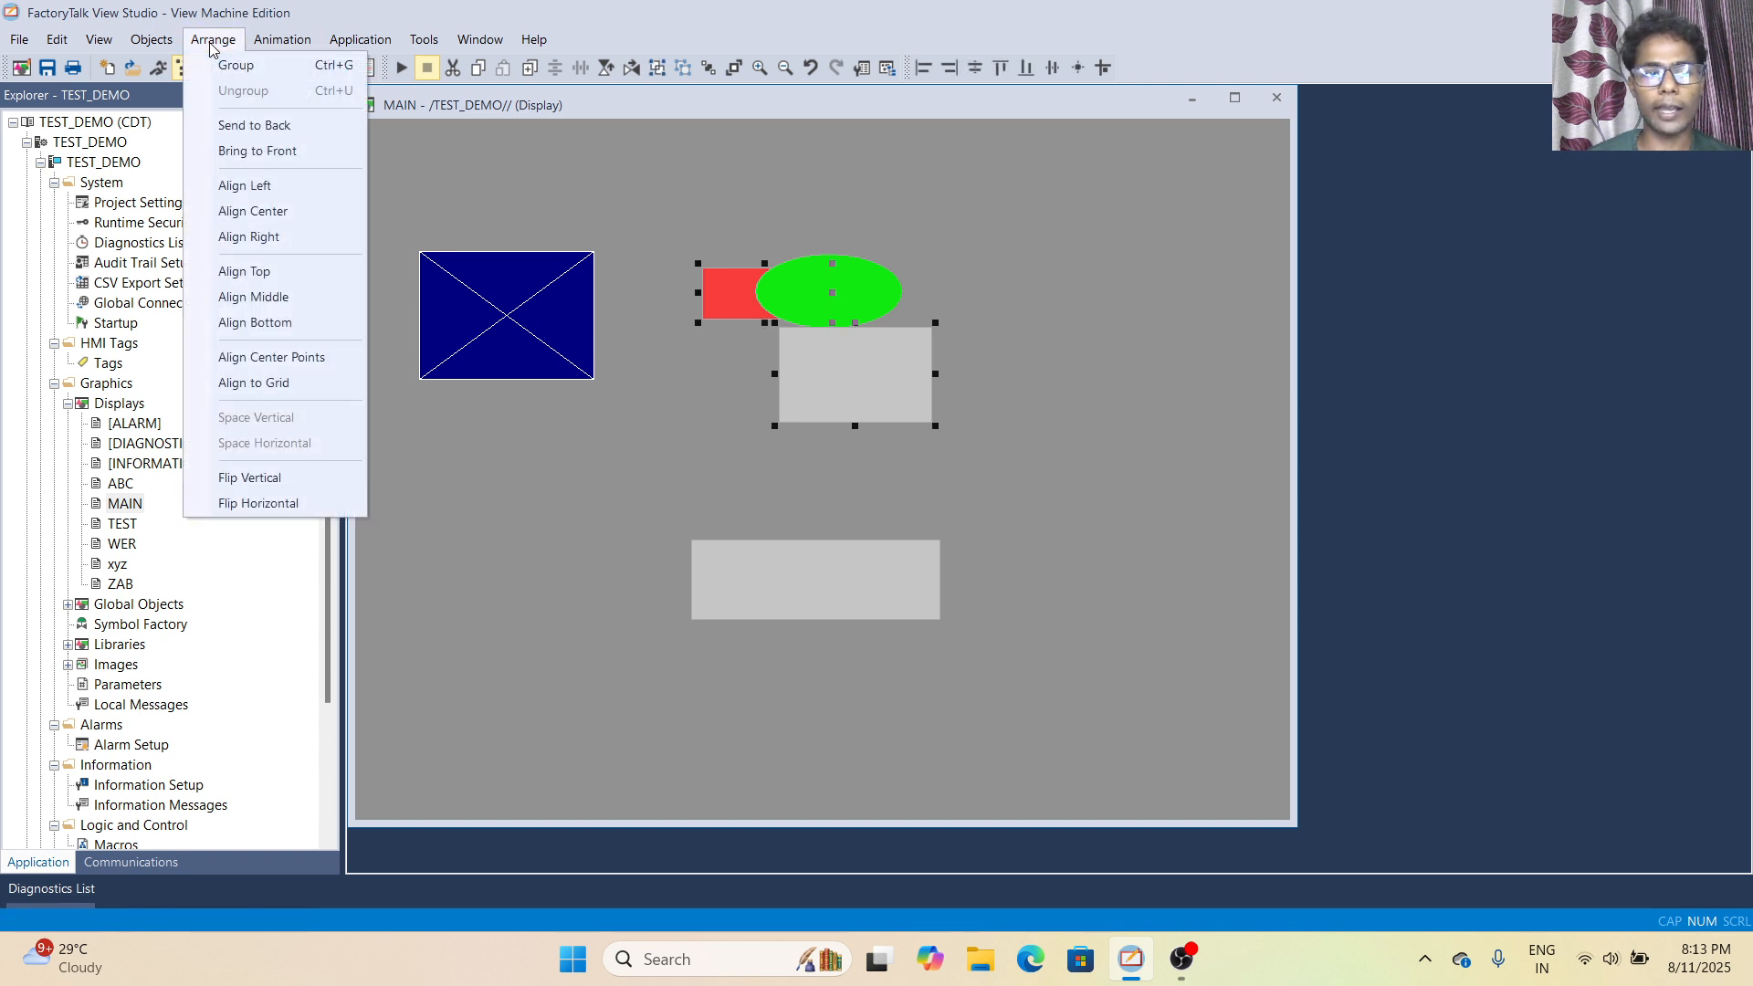
pyautogui.click(238, 188)
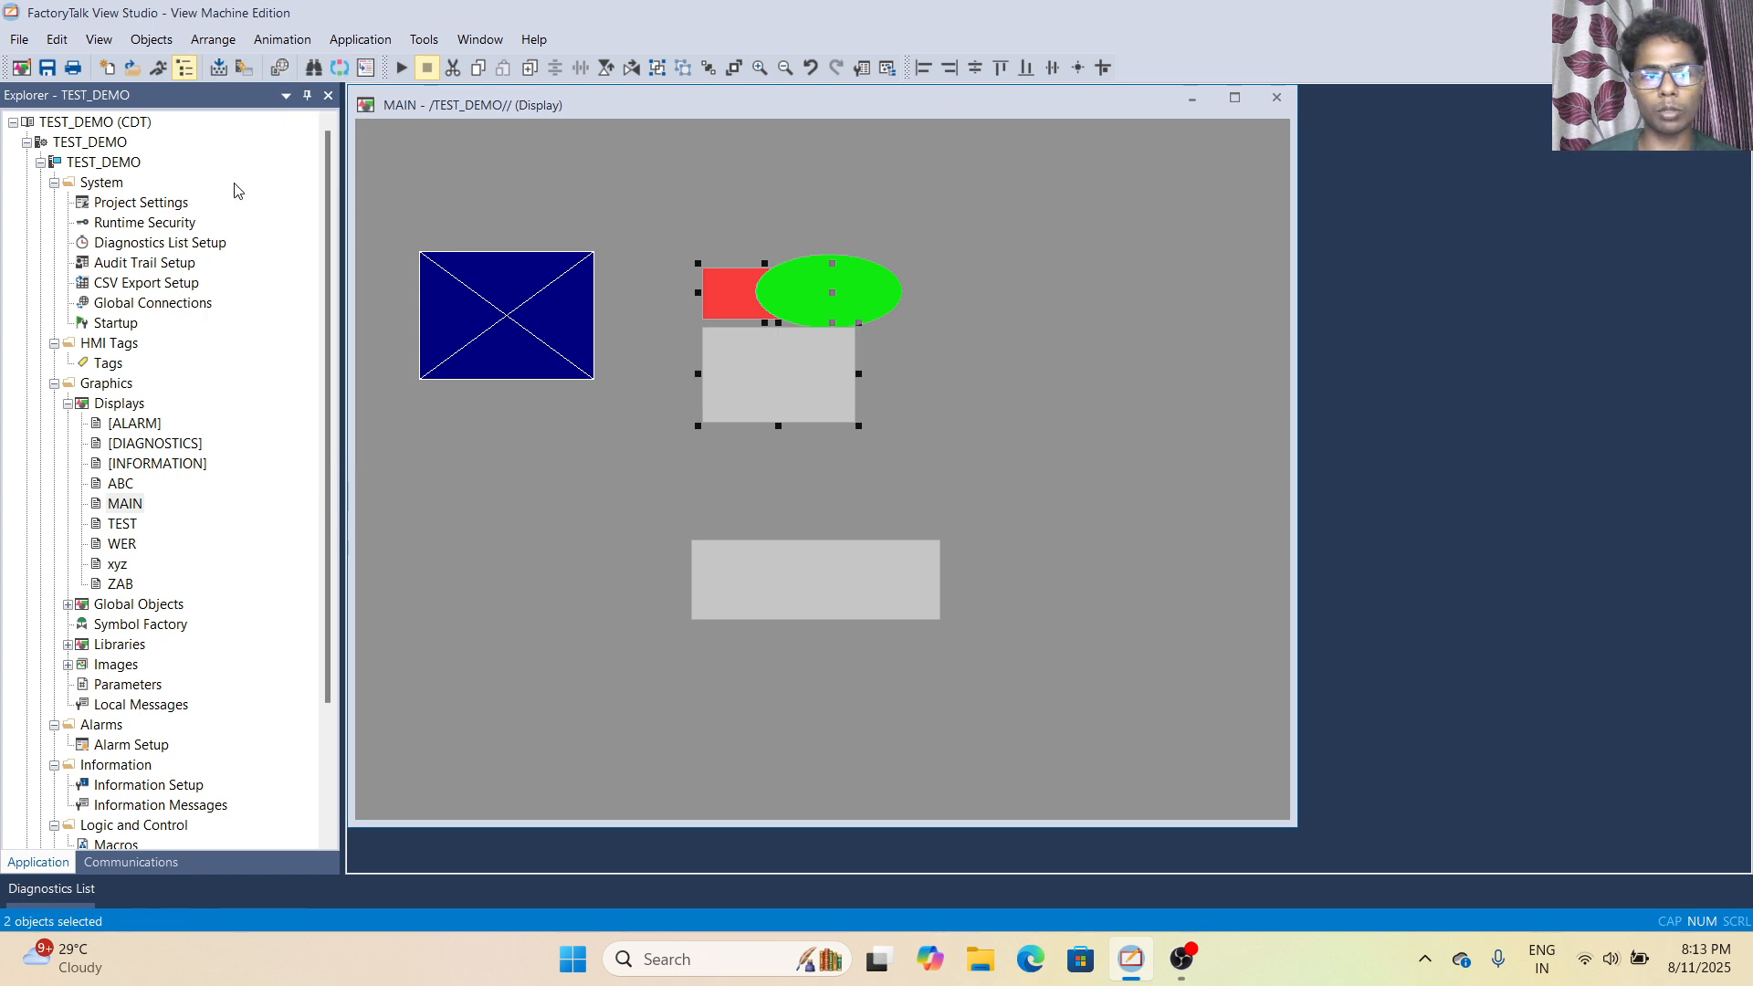
# Offset the small grey rectangle right and slightly down from the red one, and move the green ellipse to the display's upper-right area.
pyautogui.click(745, 362)
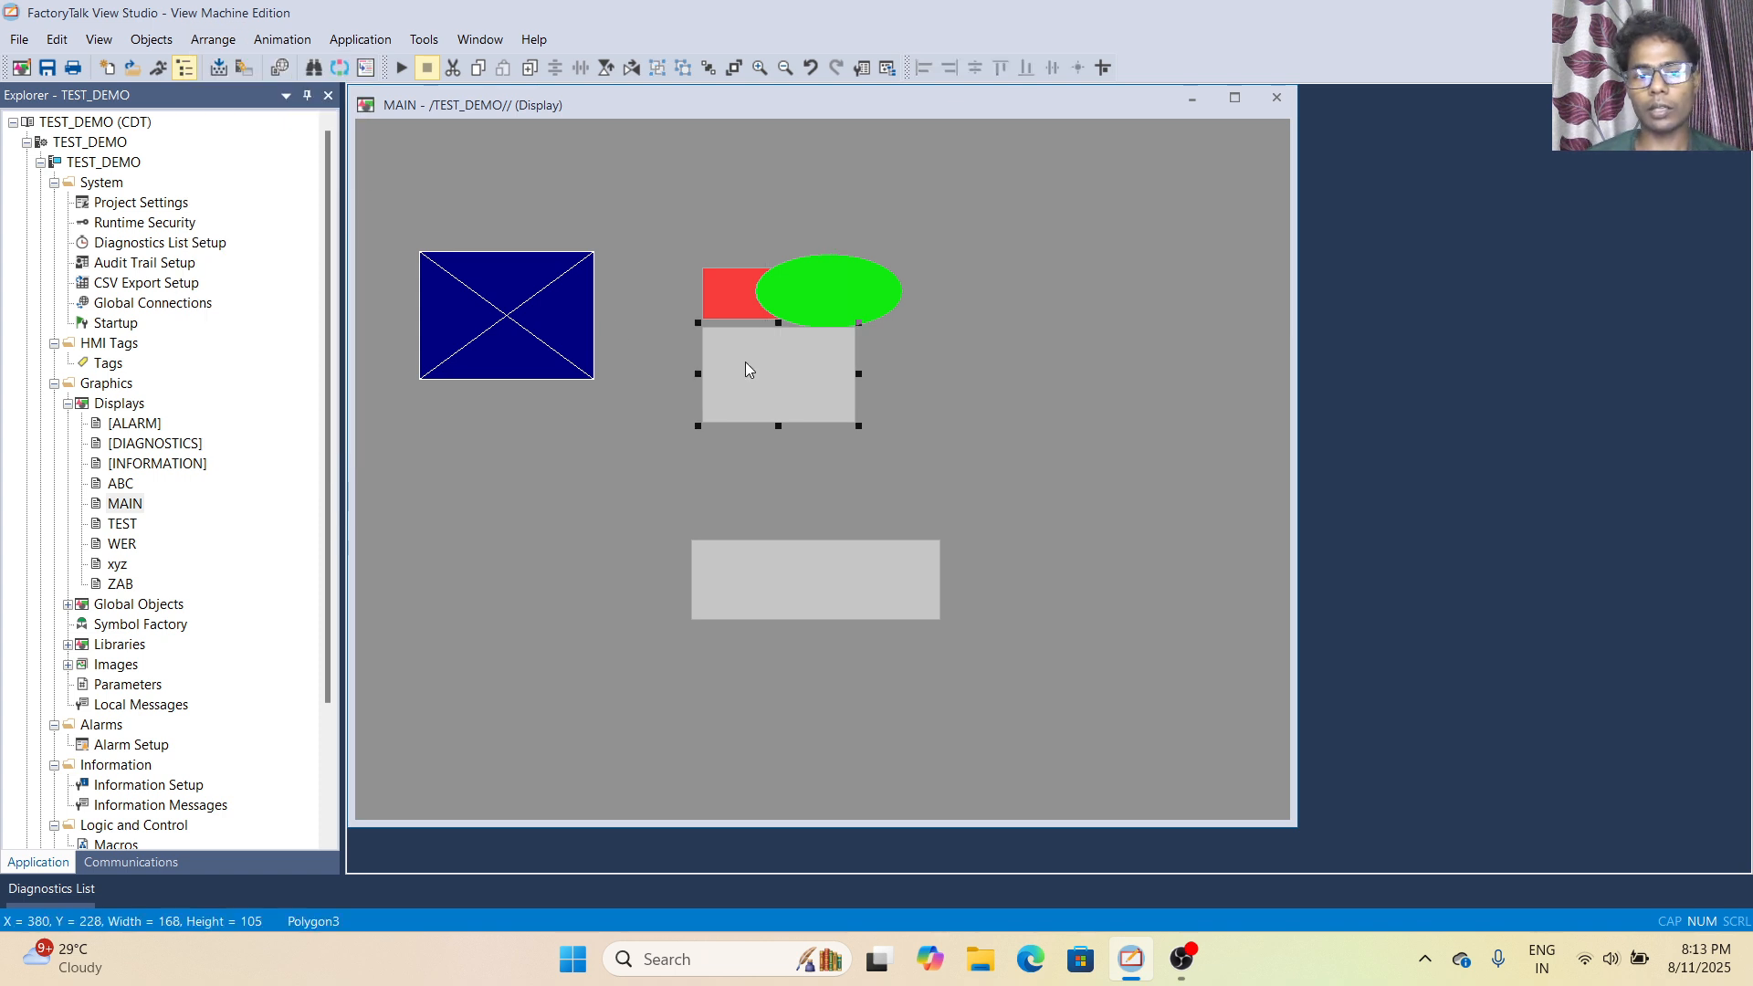
pyautogui.moveTo(767, 375); pyautogui.dragTo(820, 399)
pyautogui.doubleClick(840, 283)
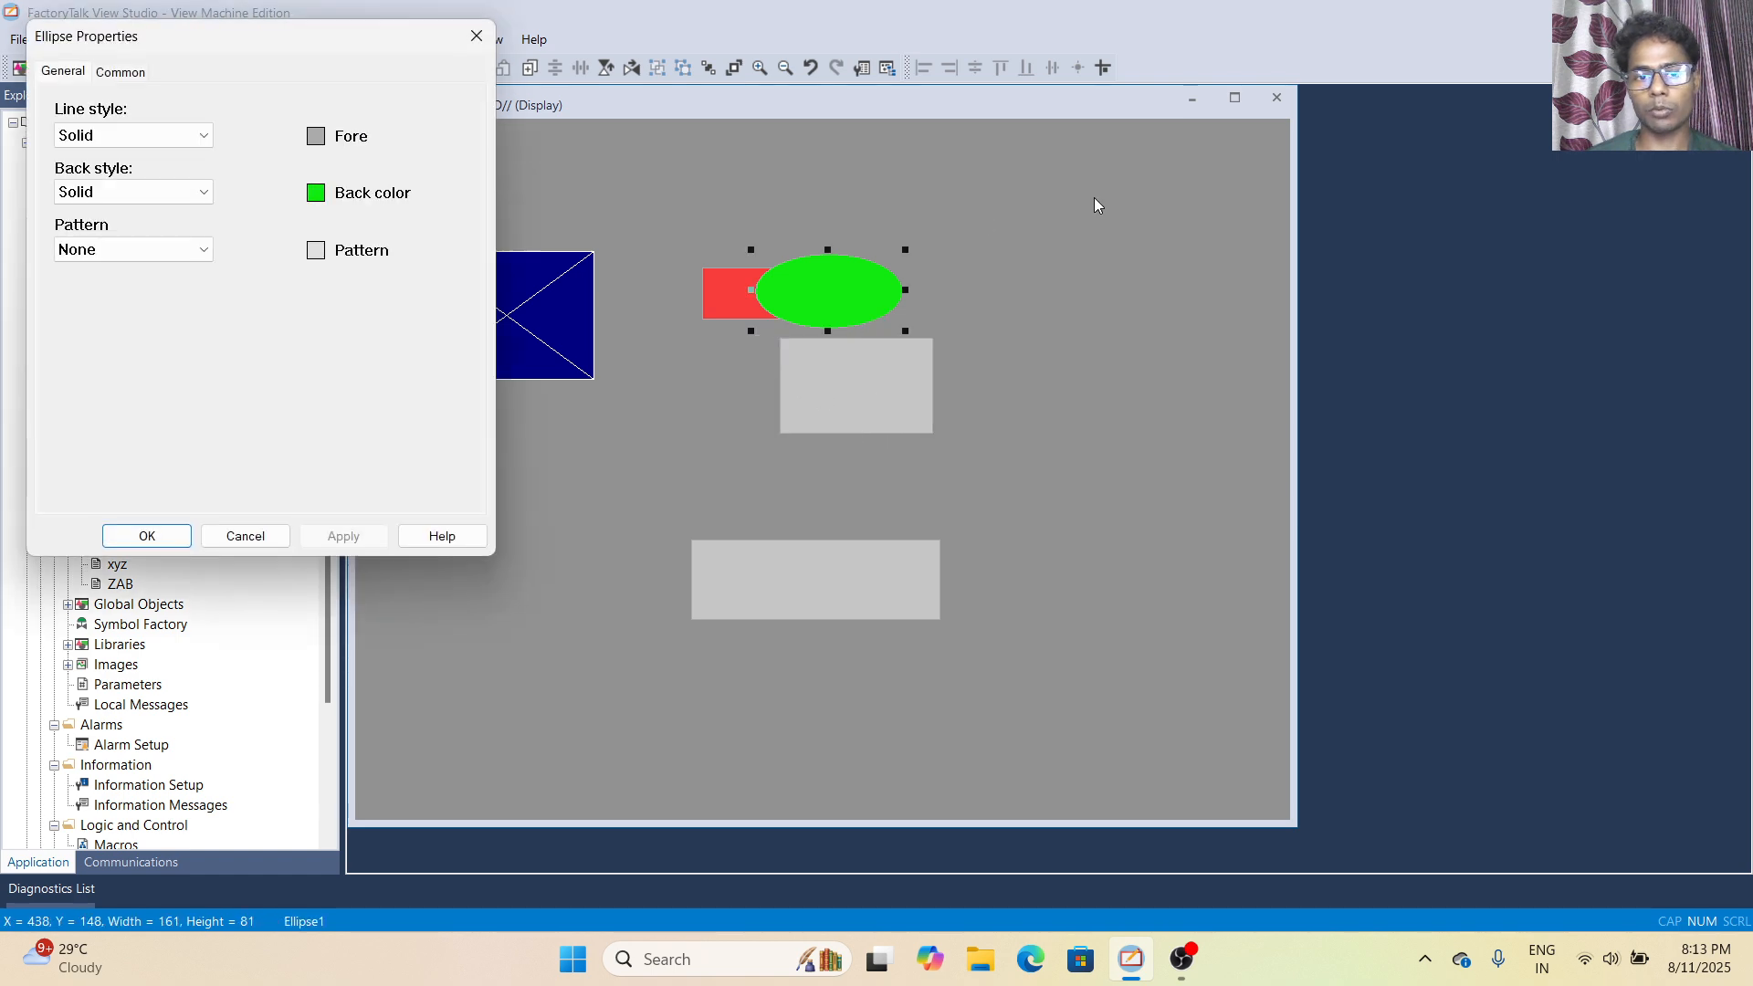
pyautogui.click(244, 537)
pyautogui.moveTo(862, 308); pyautogui.dragTo(1172, 210)
# Align the red rectangle and the small grey rectangle below it by their horizontal centers with Align Center.
pyautogui.click(824, 306)
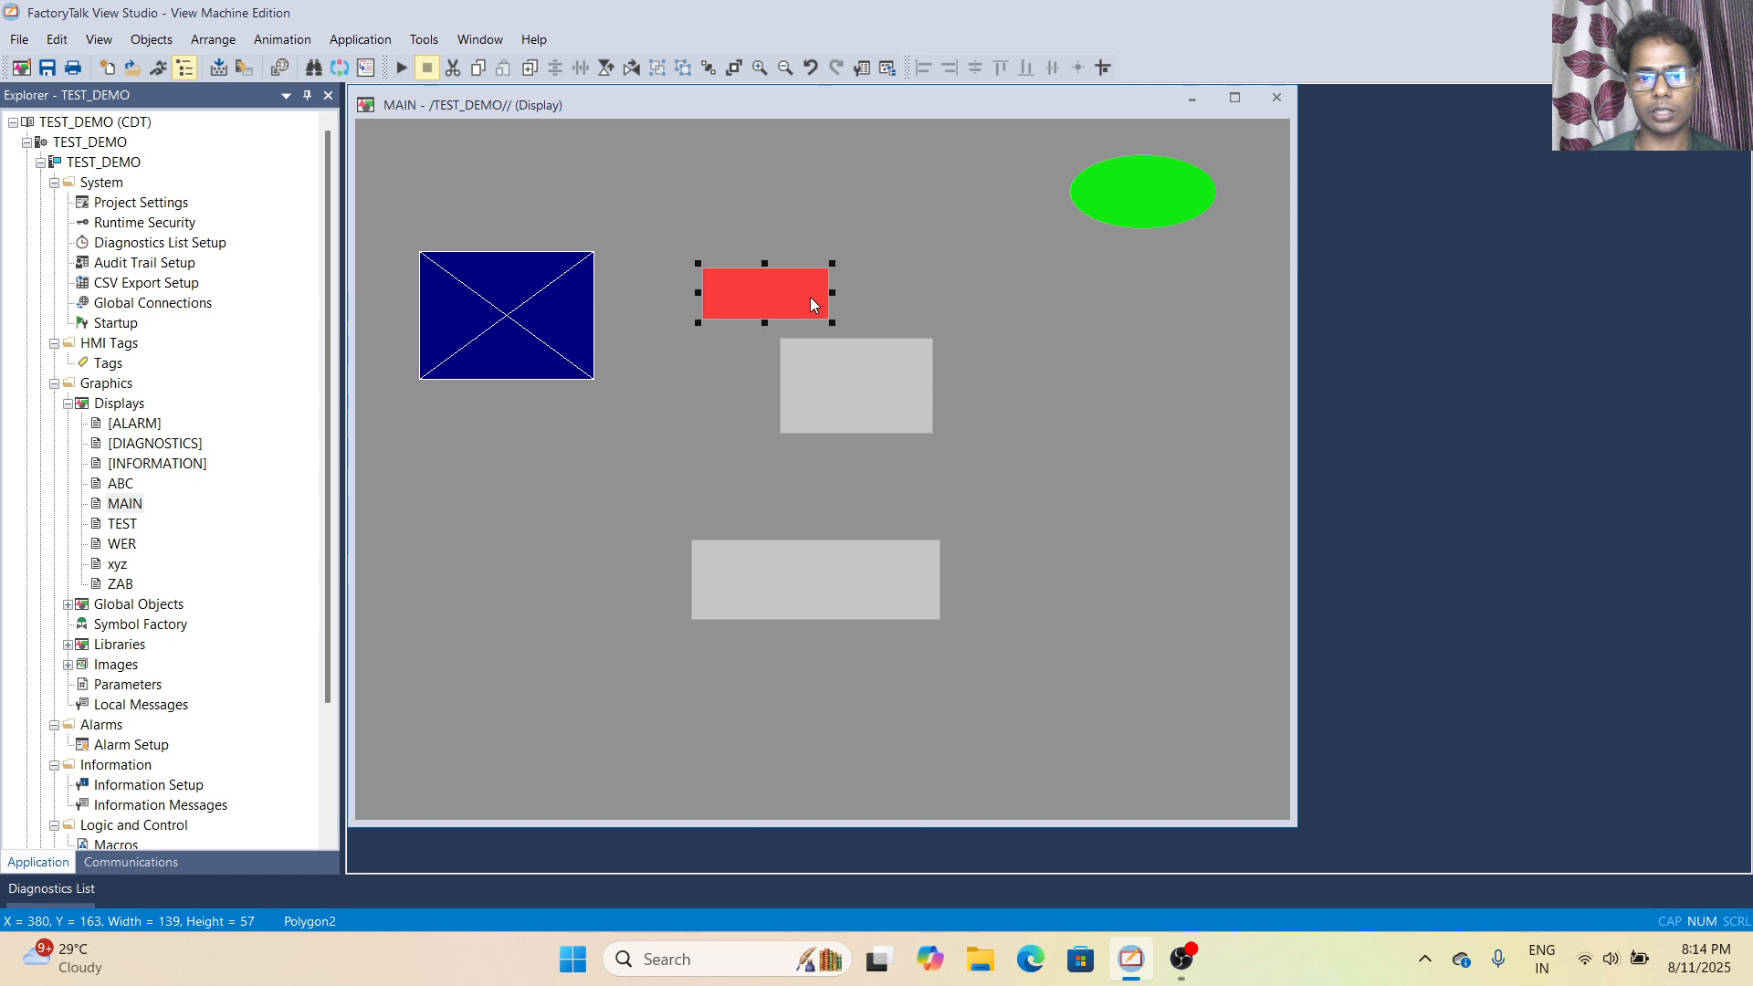
pyautogui.keyDown('ctrl'); pyautogui.click(830, 394); pyautogui.keyUp('ctrl')
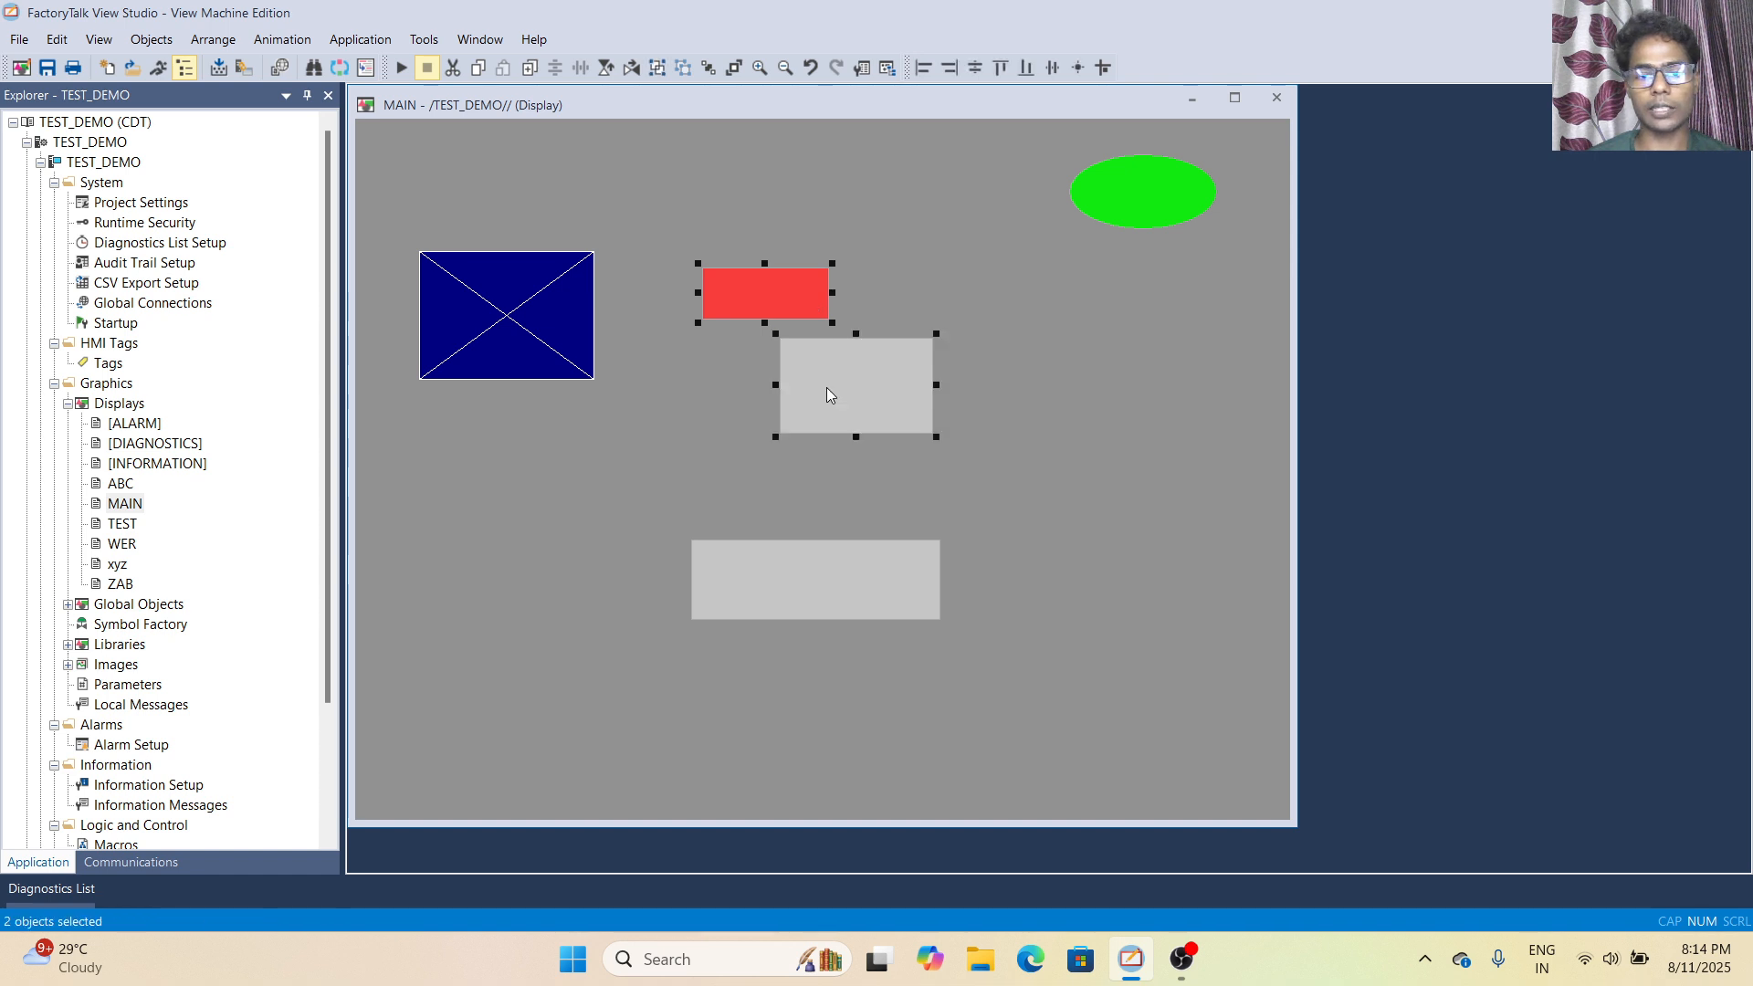
pyautogui.click(212, 39)
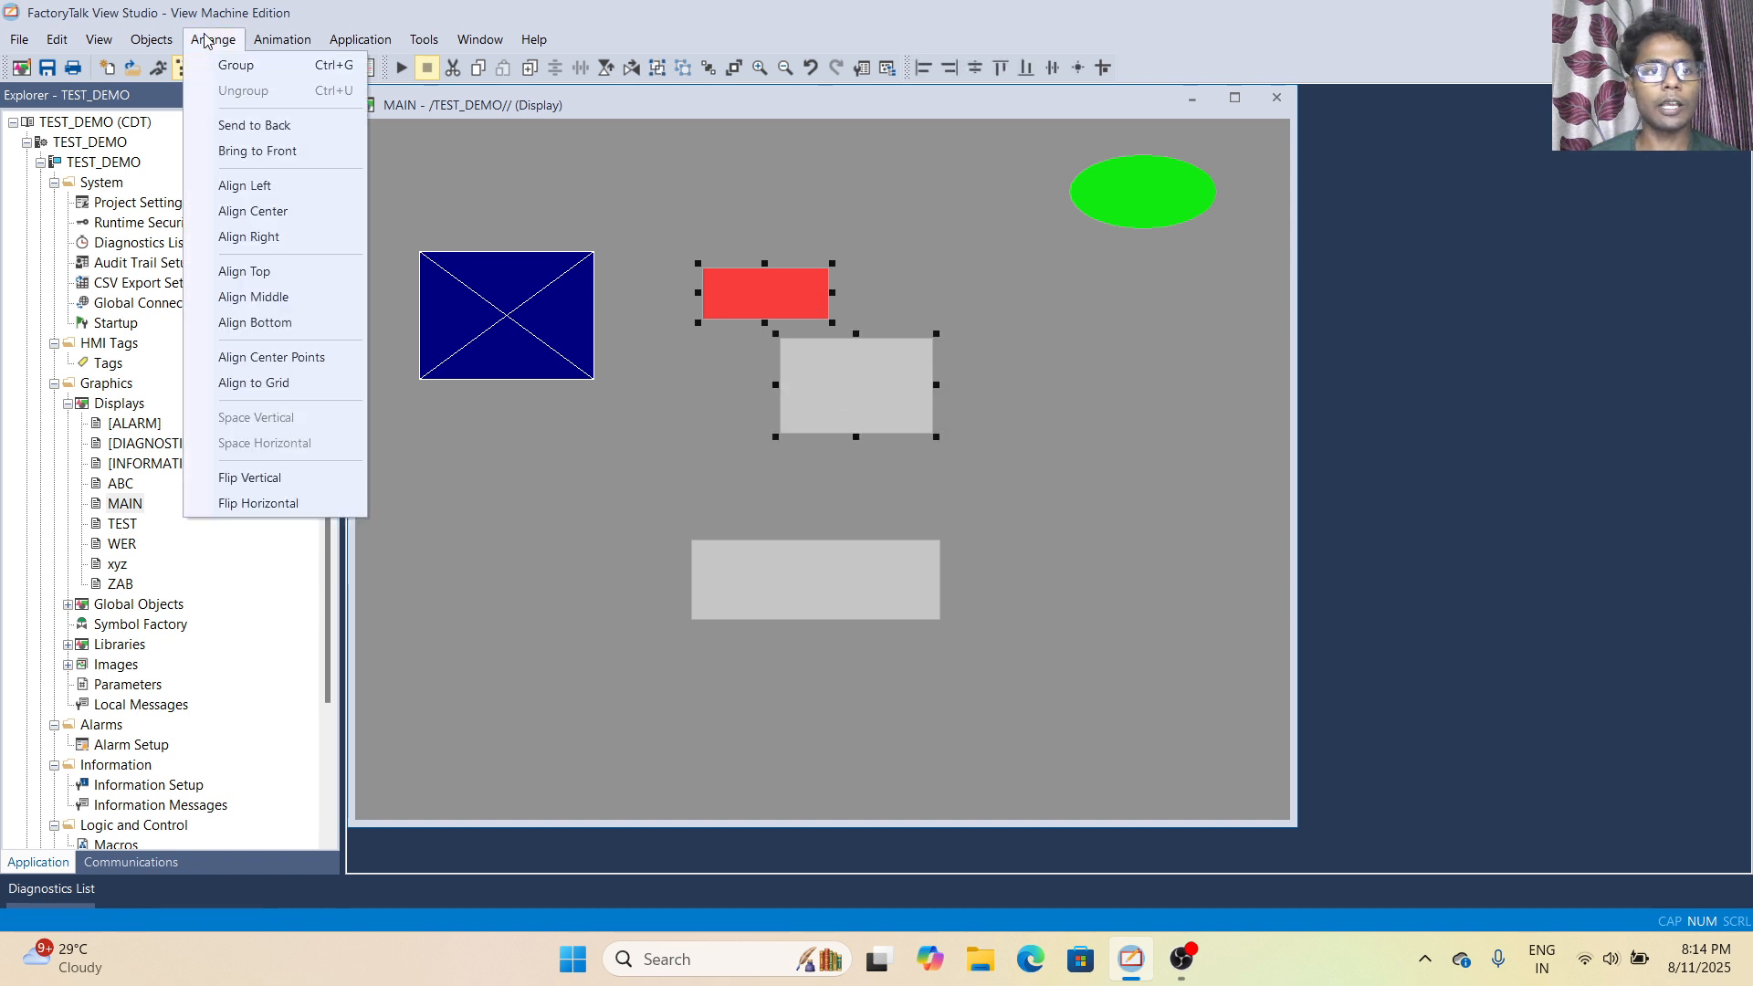
pyautogui.click(237, 212)
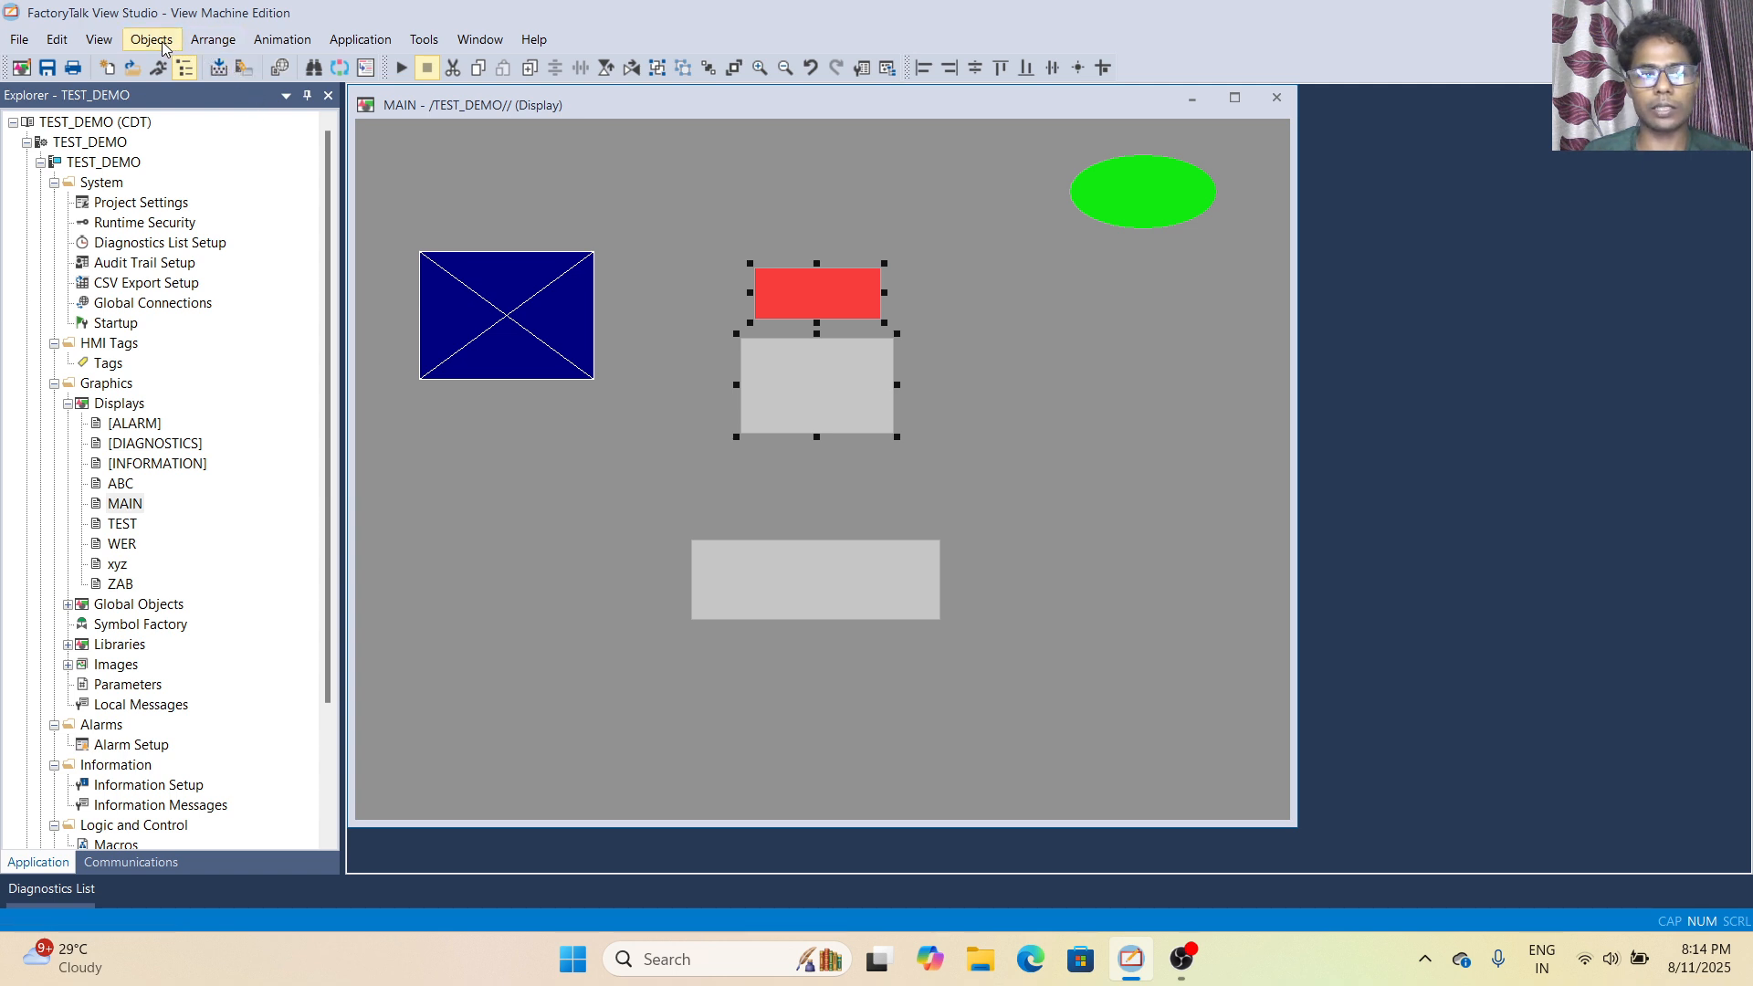
# Align the right edges of the red and small grey rectangles, and also align their top edges.
pyautogui.click(196, 42)
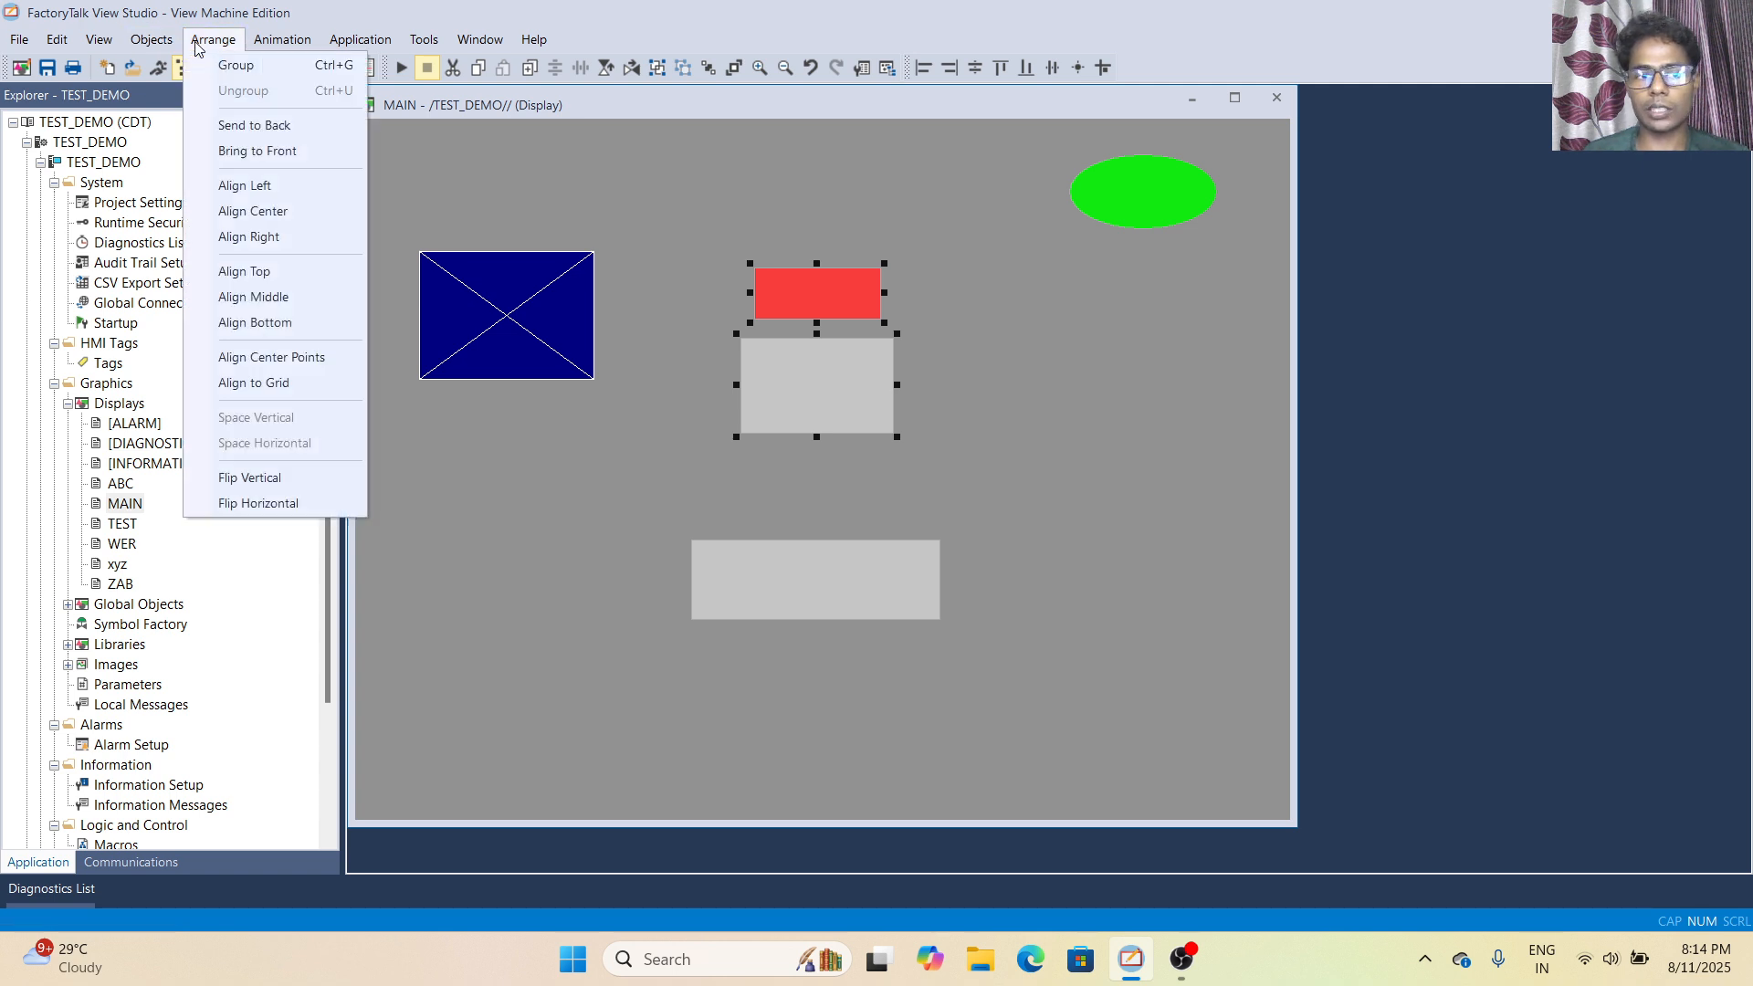
pyautogui.click(264, 238)
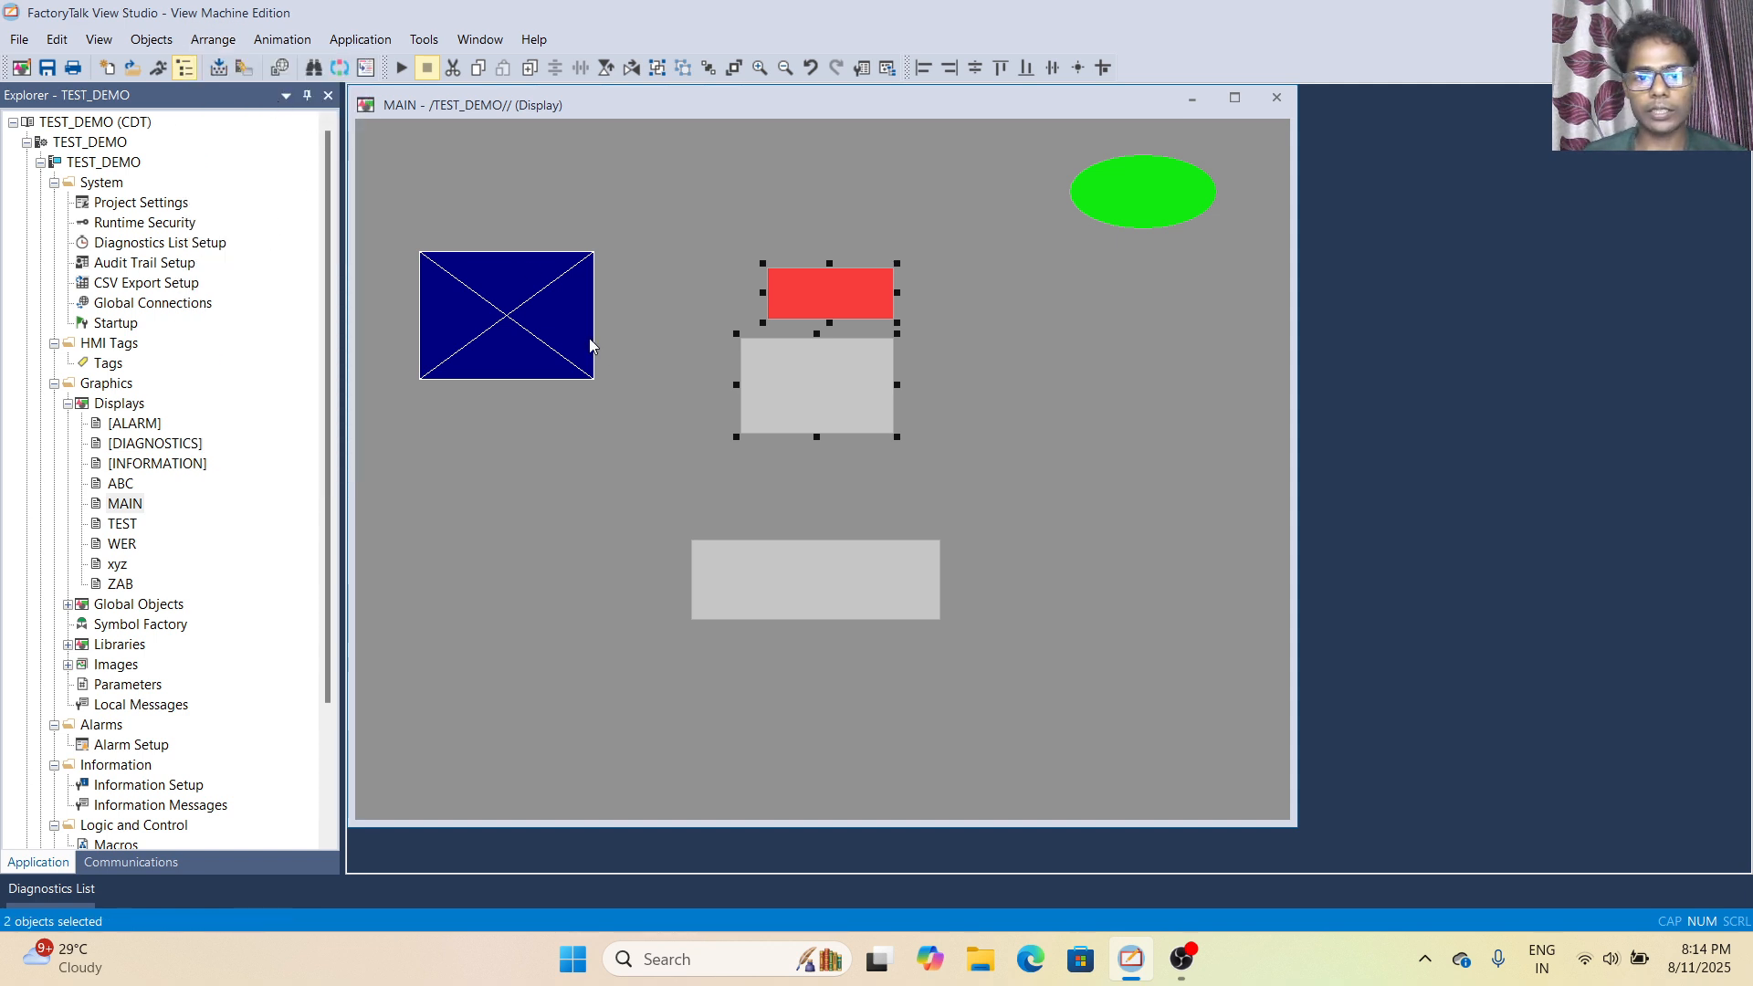
pyautogui.click(211, 41)
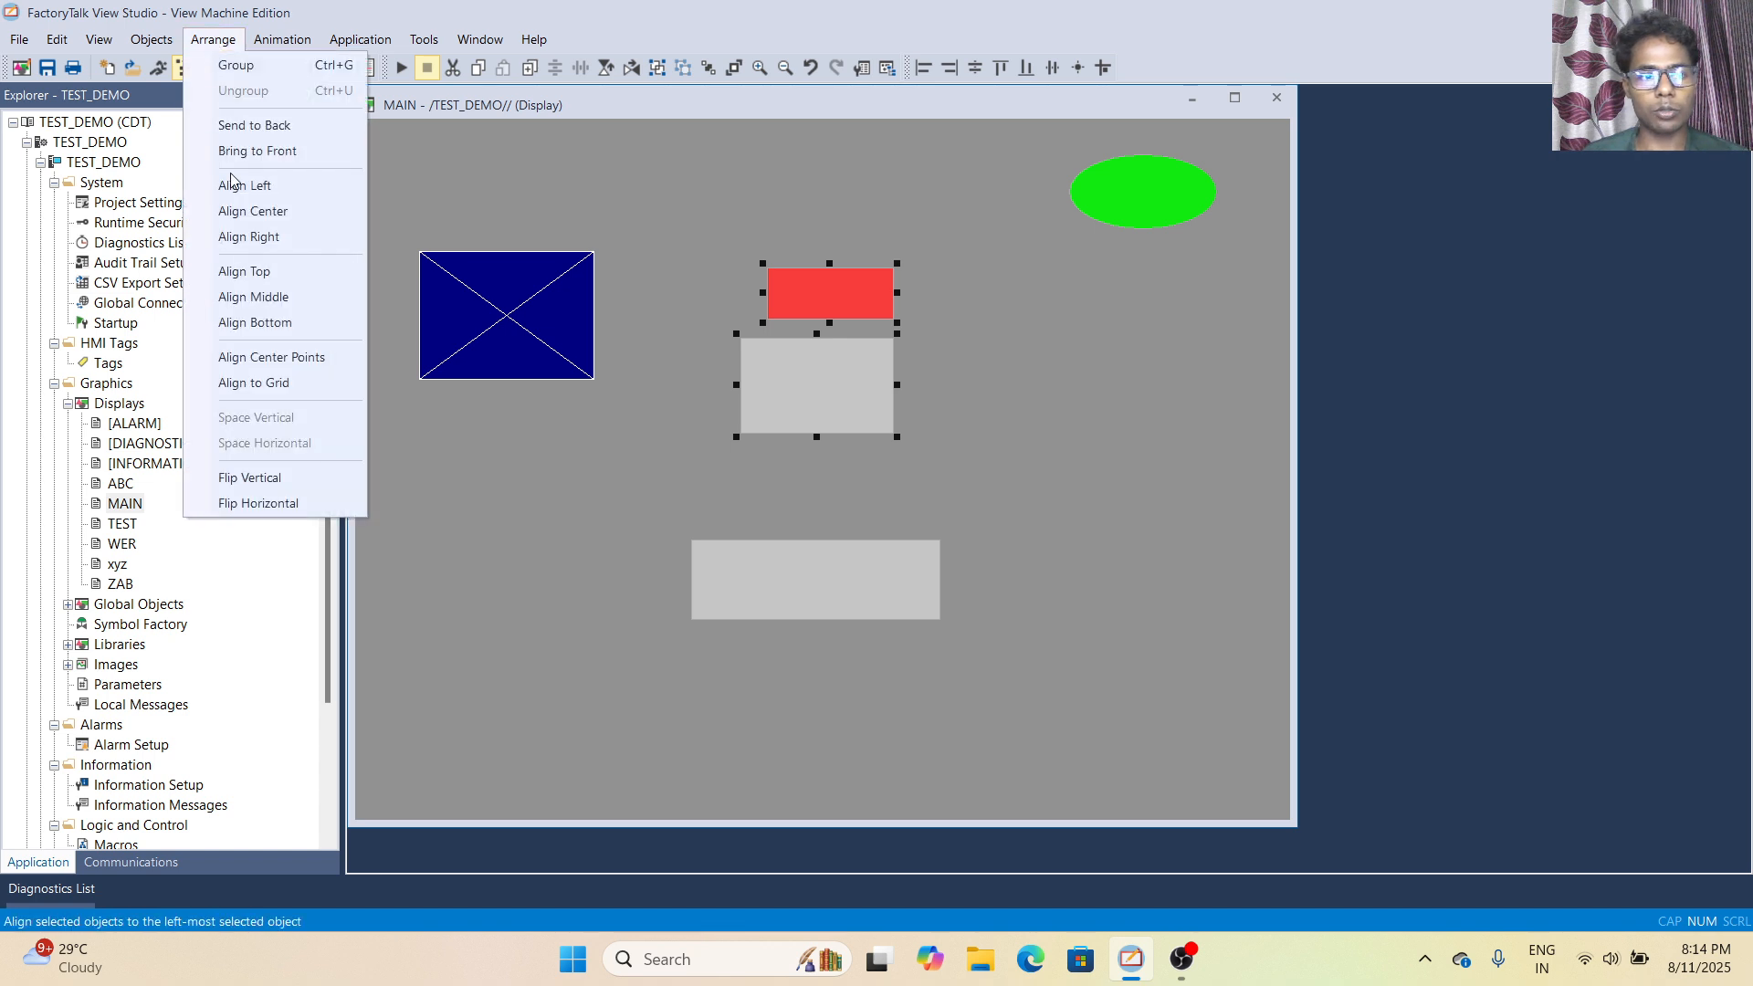
pyautogui.click(253, 272)
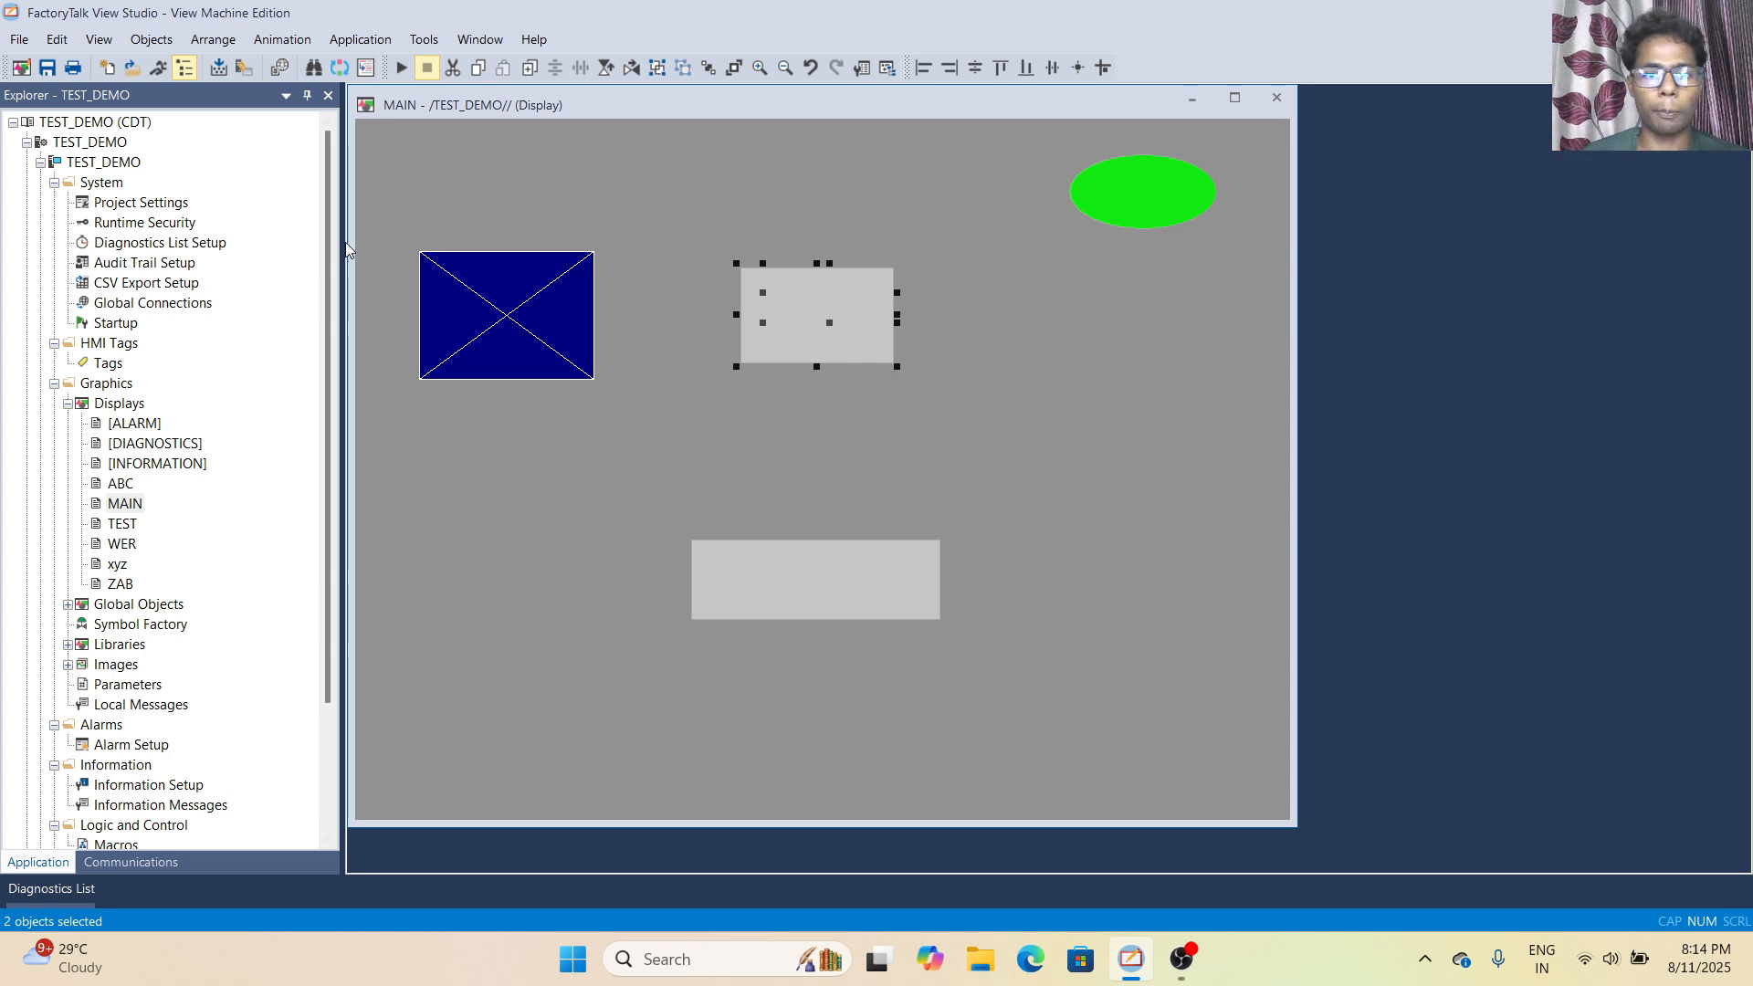
# Move the small grey rectangle off the red one to about X 398, Y 279.
pyautogui.click(223, 40)
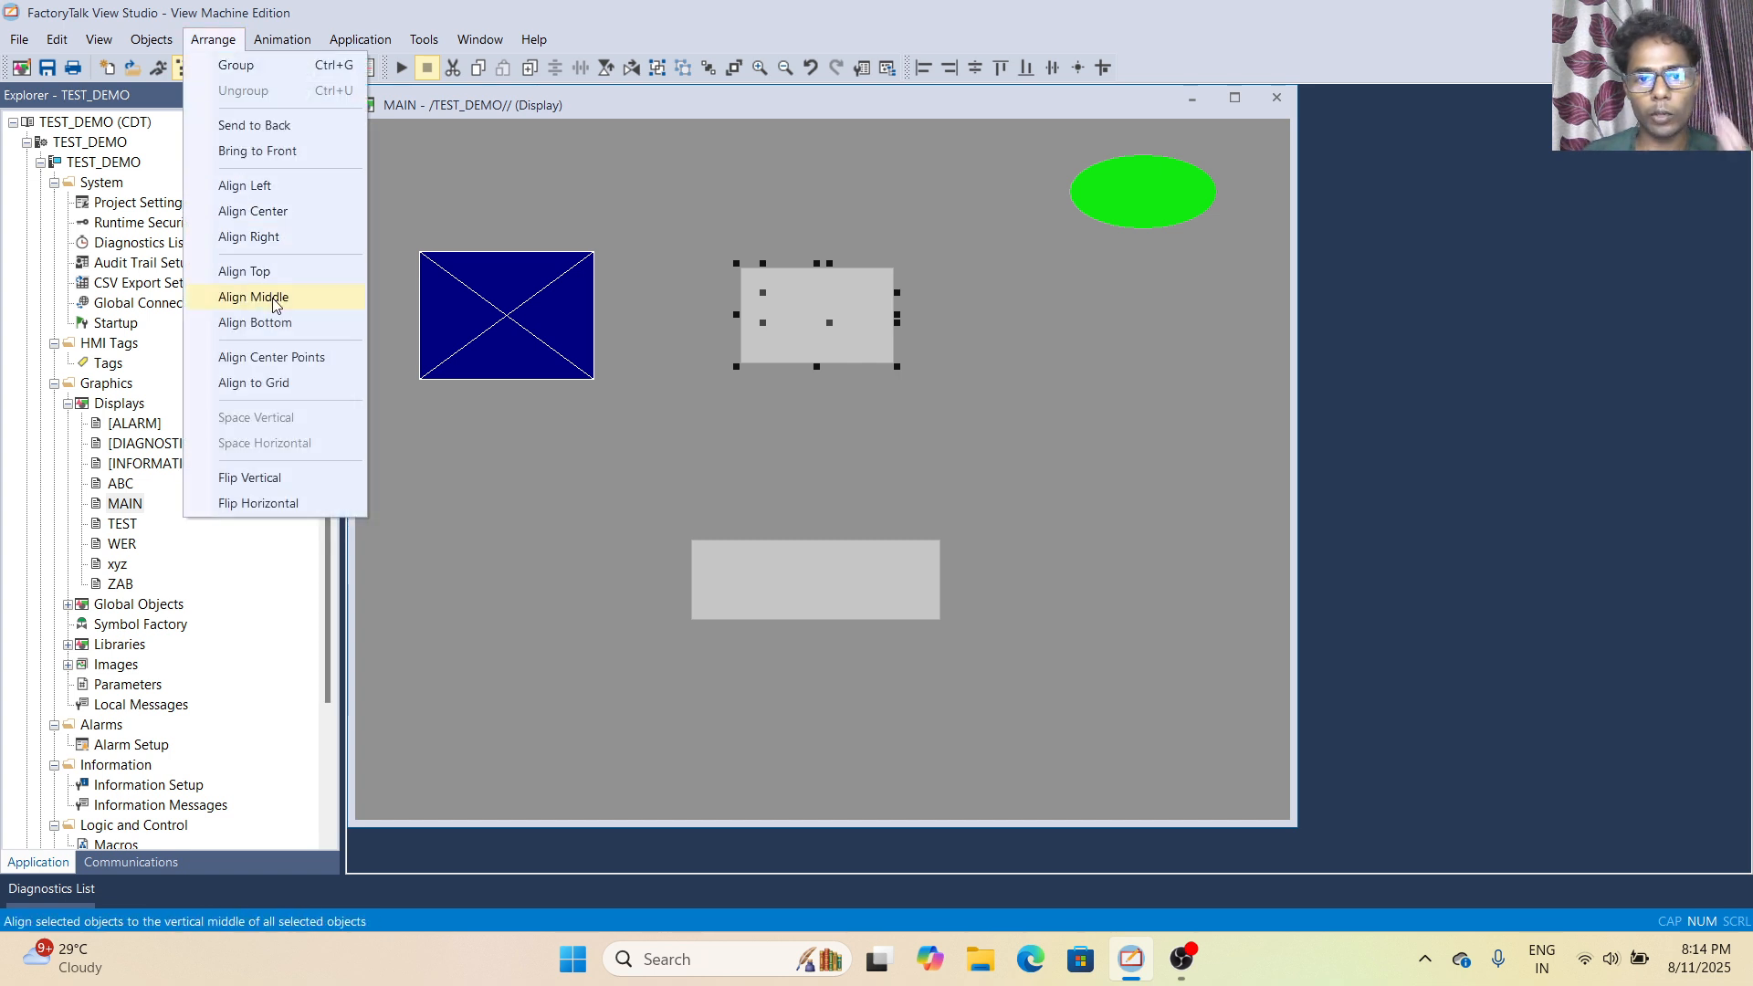
pyautogui.click(776, 333)
pyautogui.doubleClick(776, 332)
pyautogui.click(242, 537)
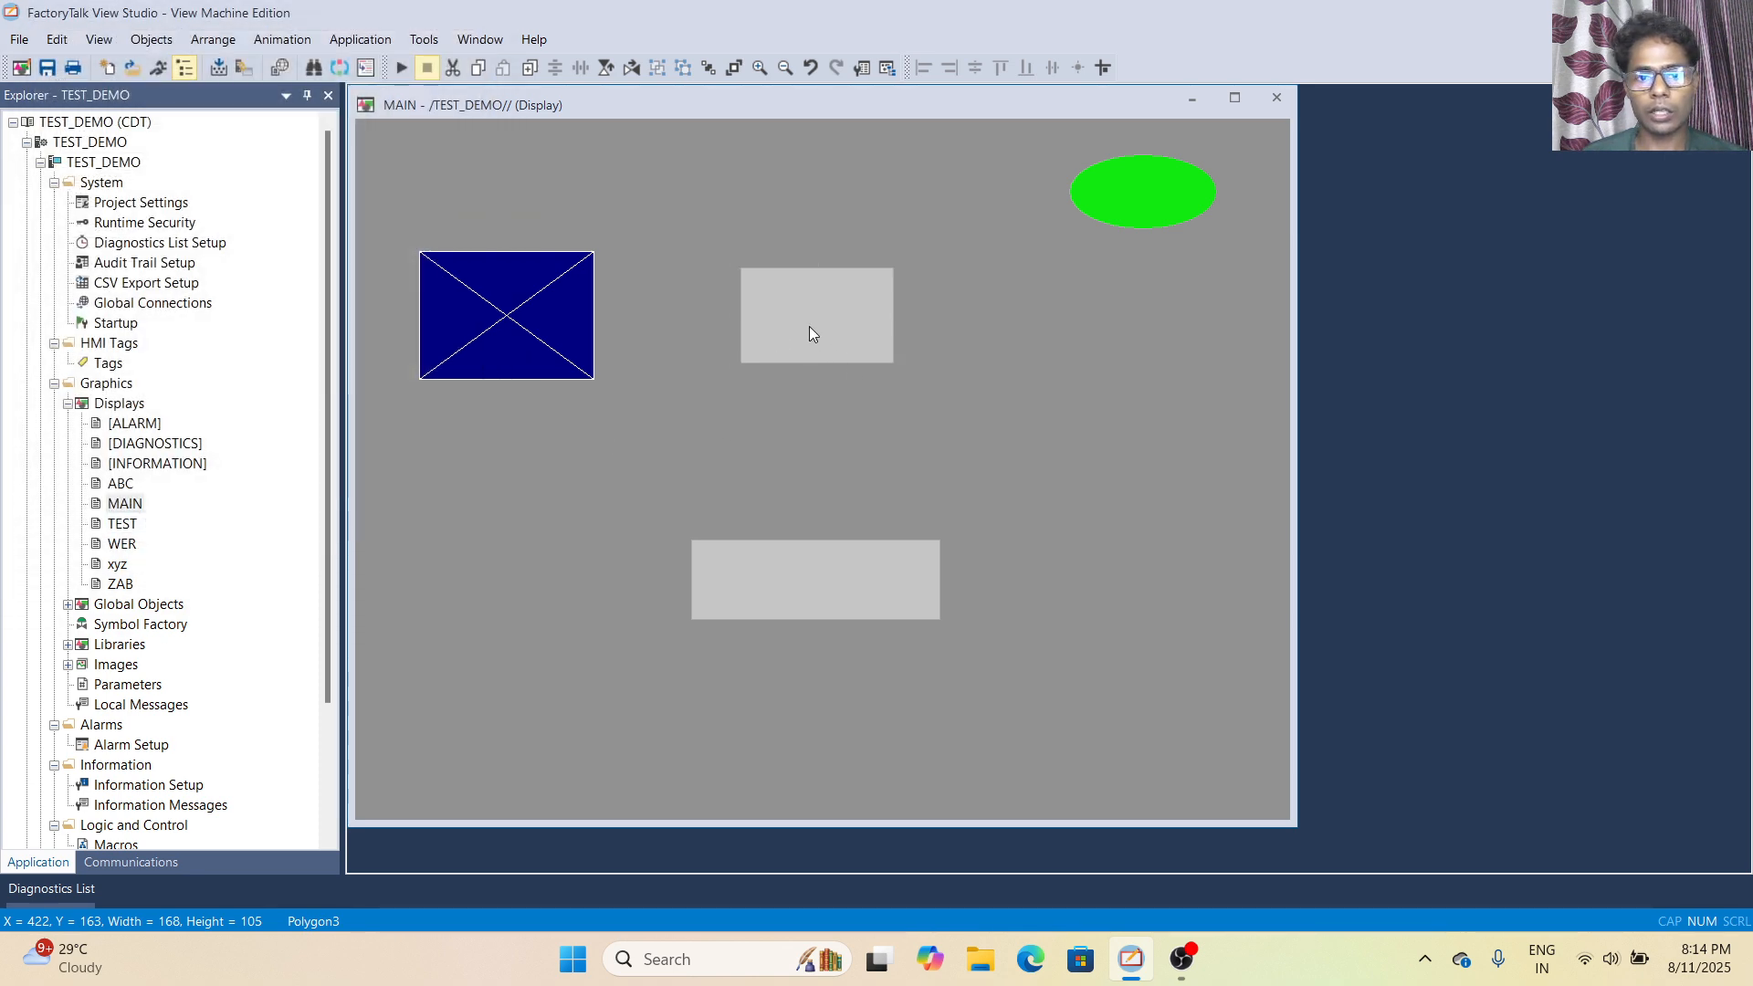
pyautogui.moveTo(809, 326); pyautogui.dragTo(787, 431)
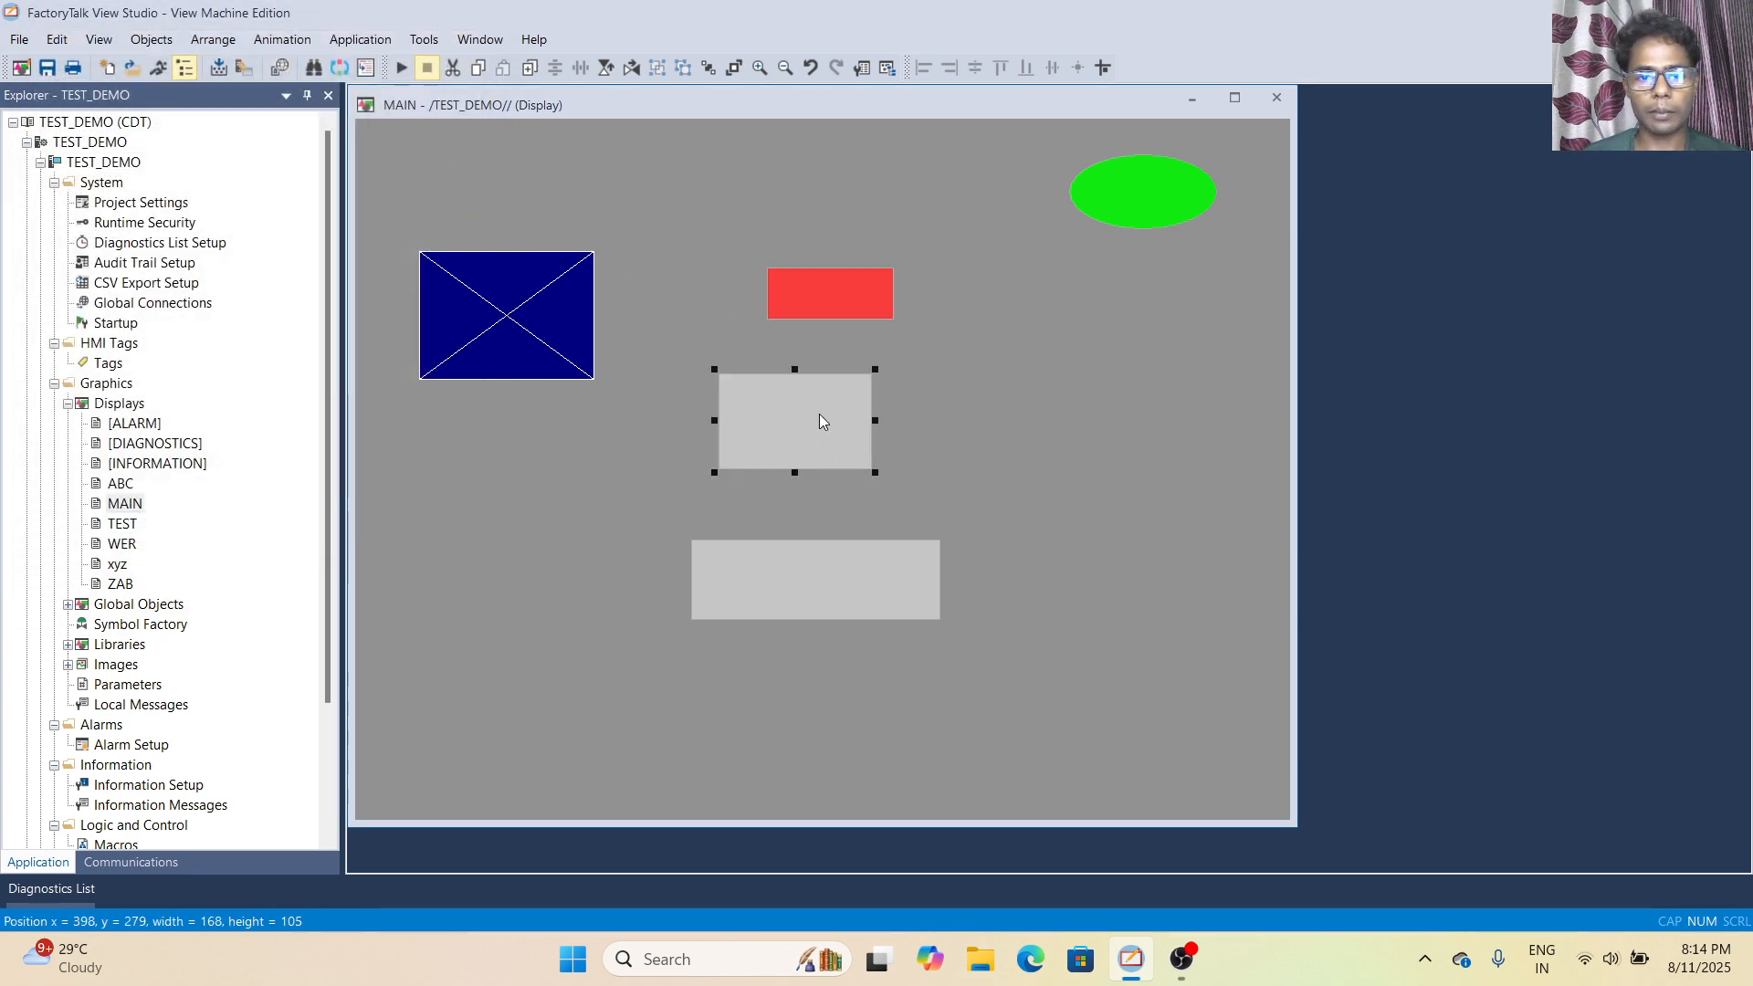
# Apply Align Middle to the red and small grey rectangles, and undo the alignment.
pyautogui.keyDown('shift'); pyautogui.click(836, 300); pyautogui.keyUp('shift')
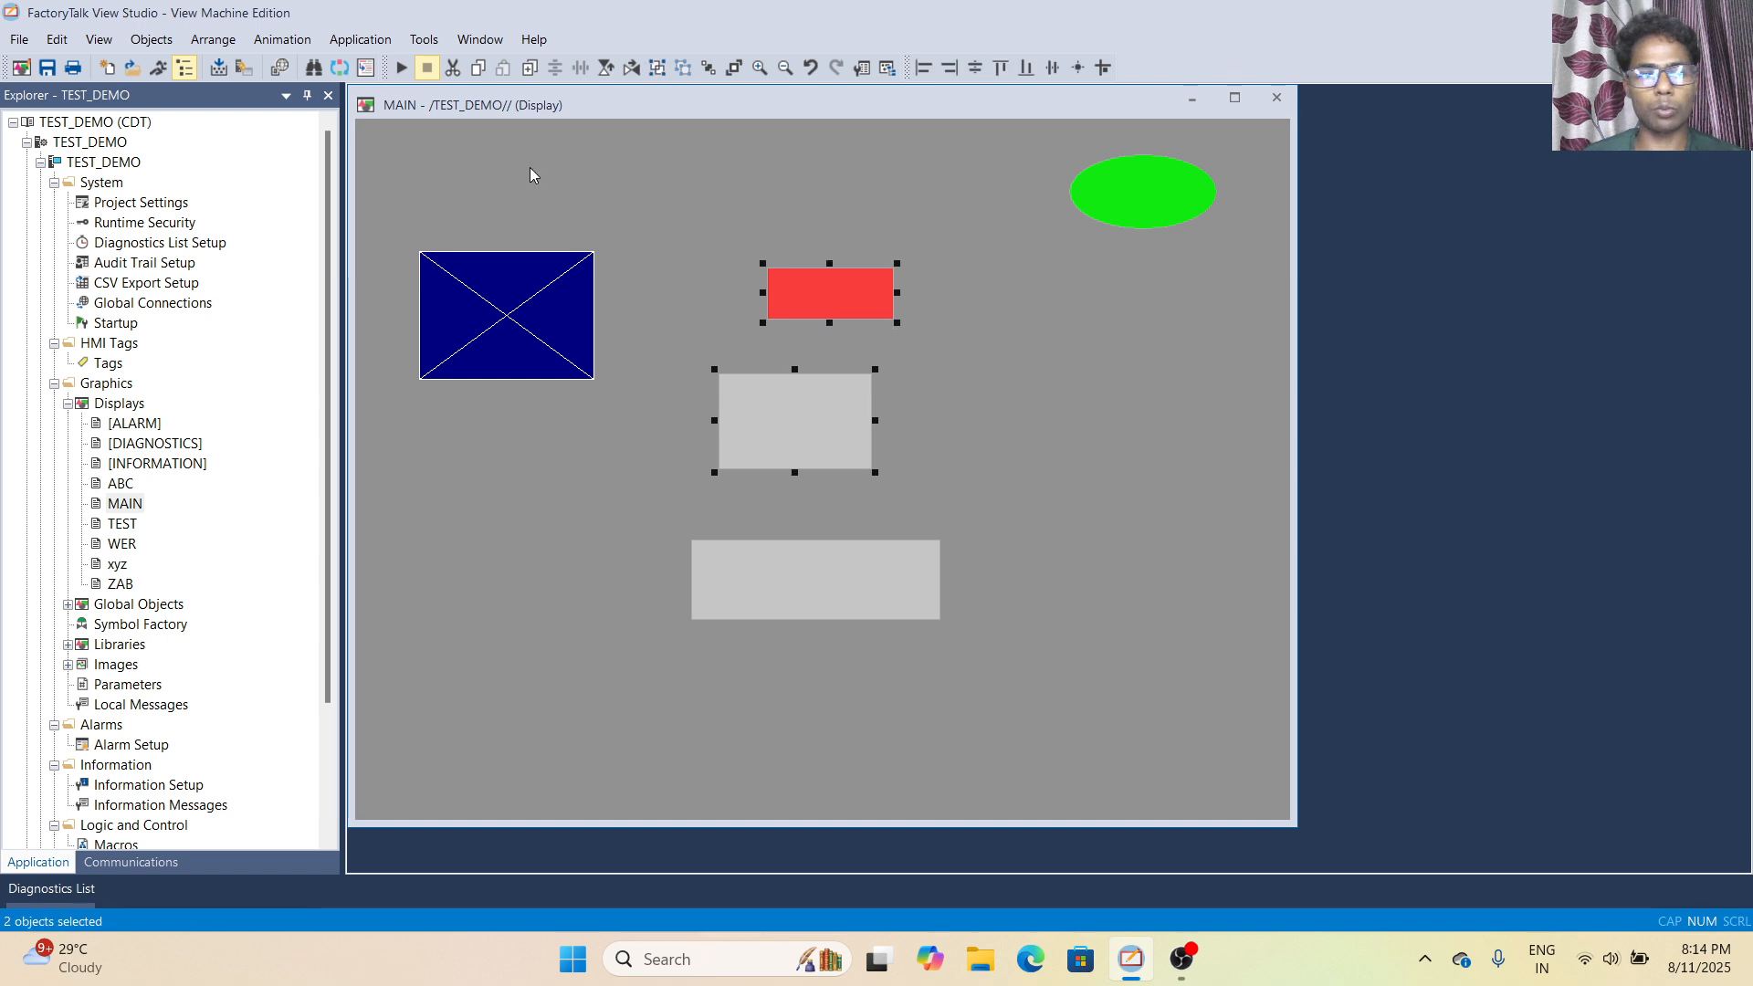
pyautogui.click(219, 42)
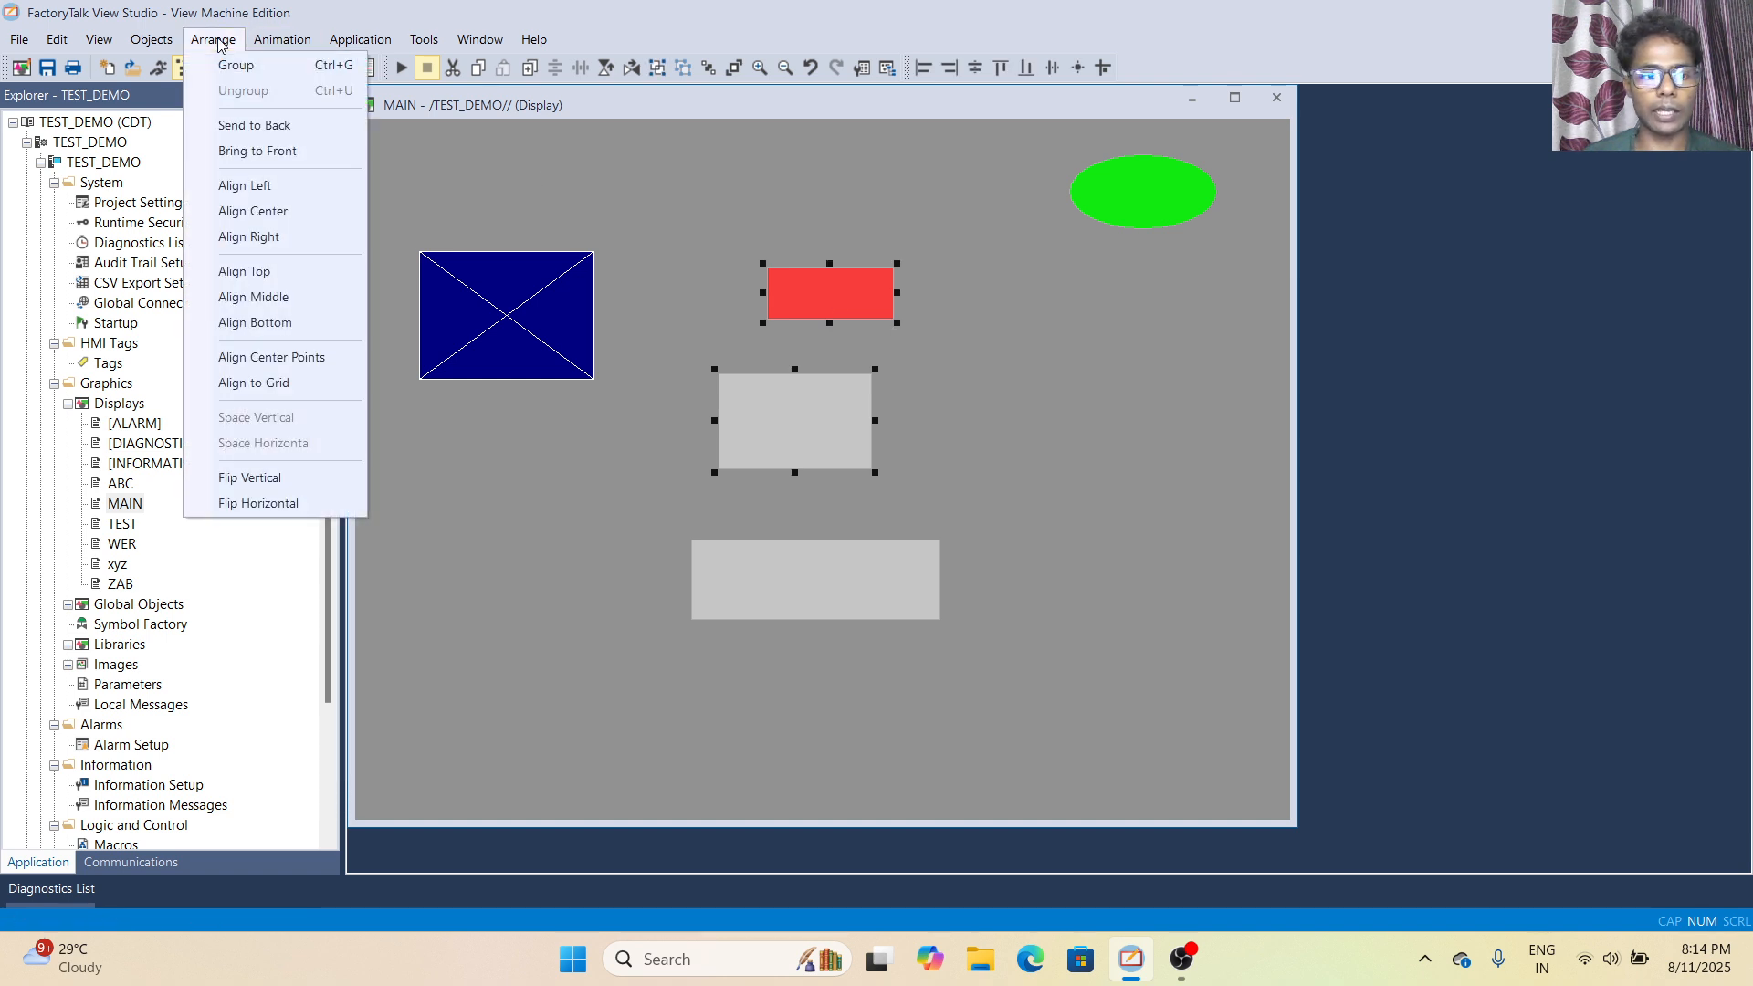
pyautogui.click(254, 298)
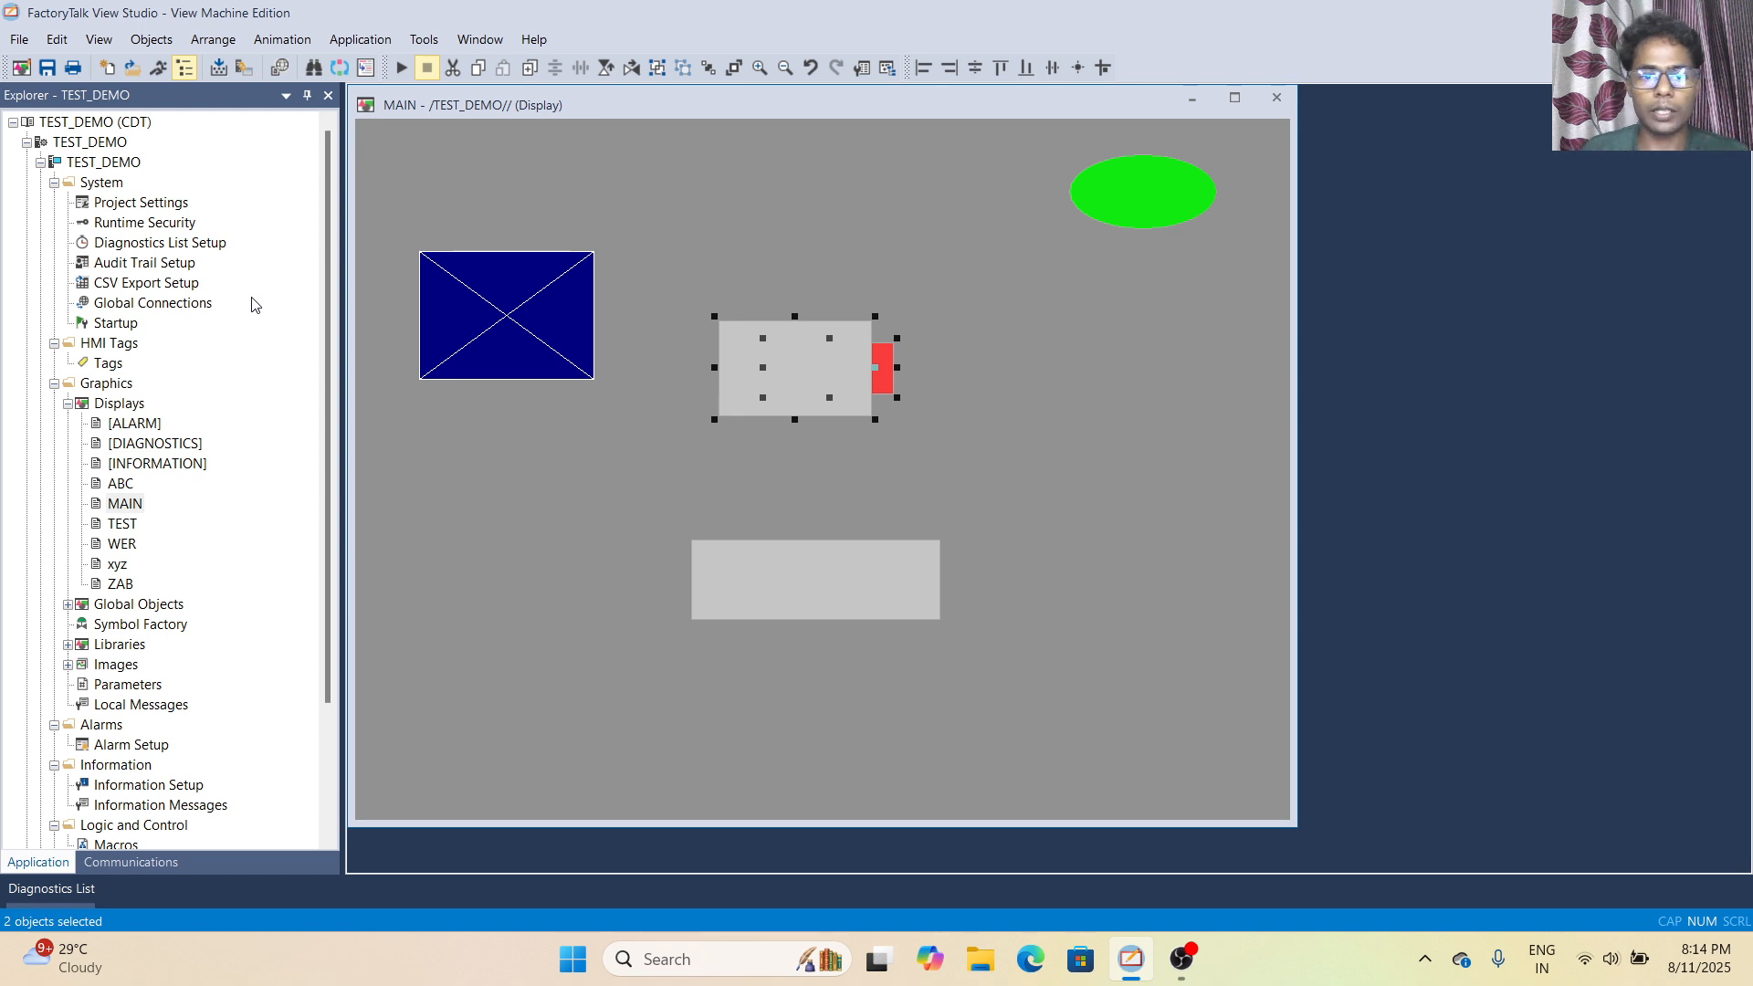
pyautogui.hotkey('ctrl', 'z')
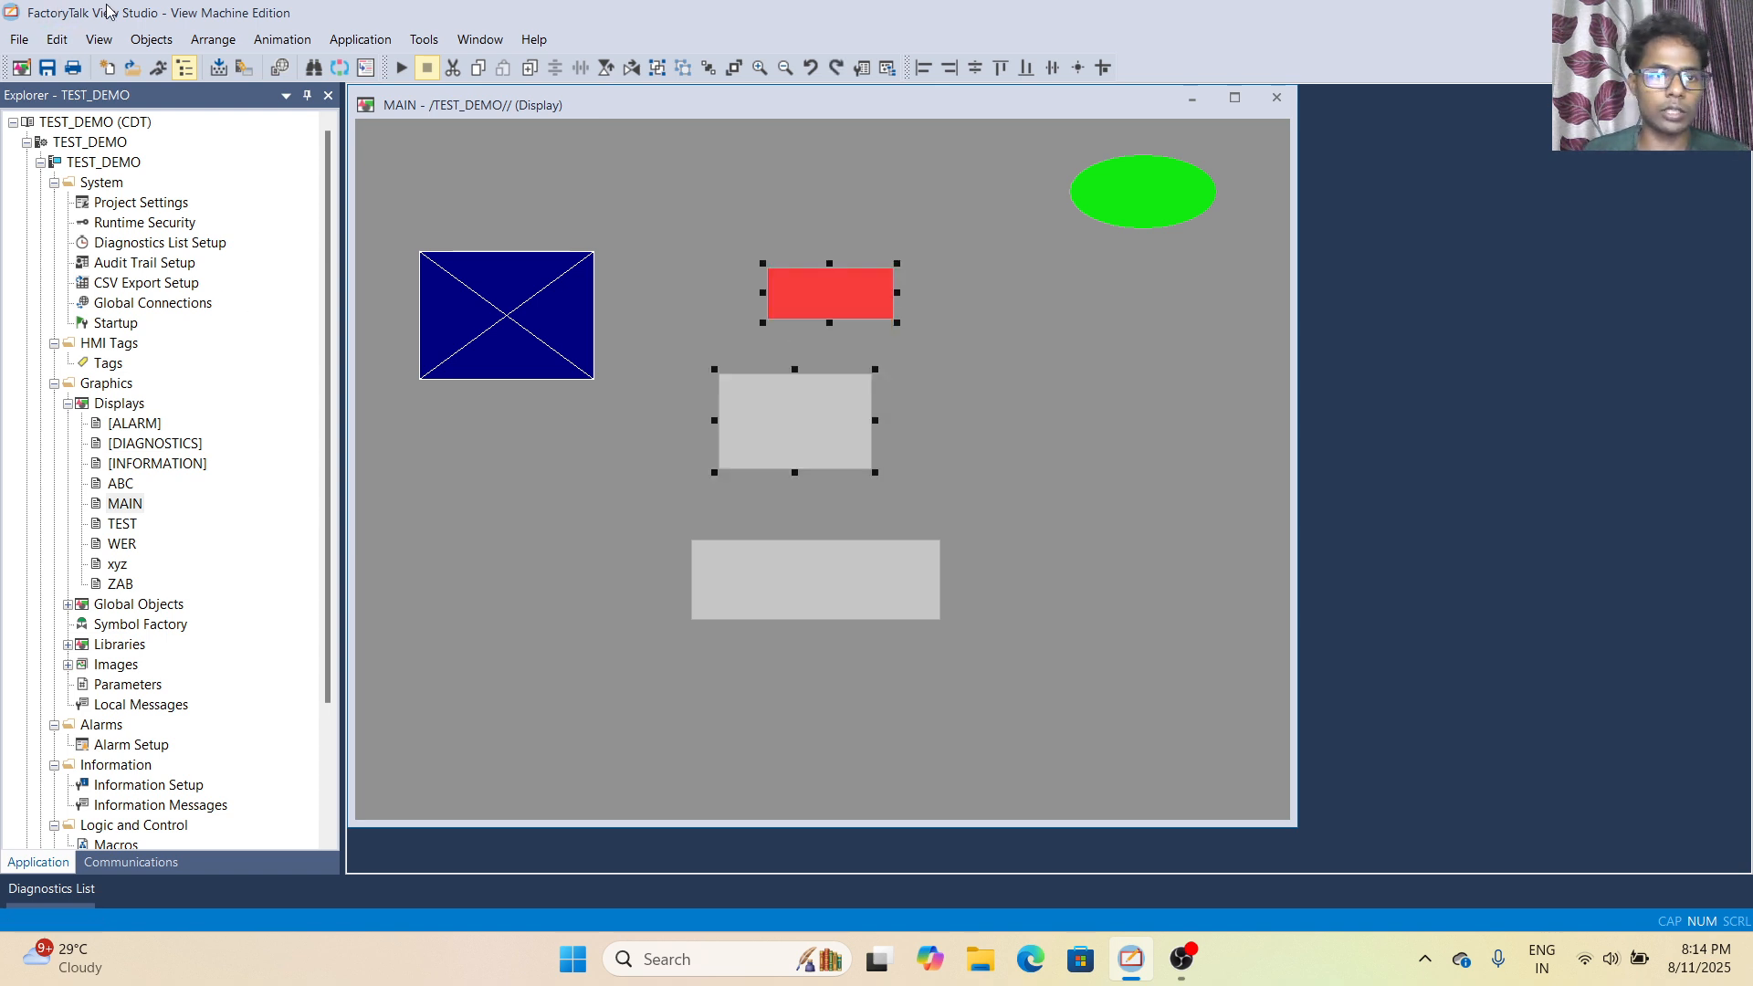
# Apply Align Bottom to the red and small grey rectangles, and undo it.
pyautogui.click(212, 39)
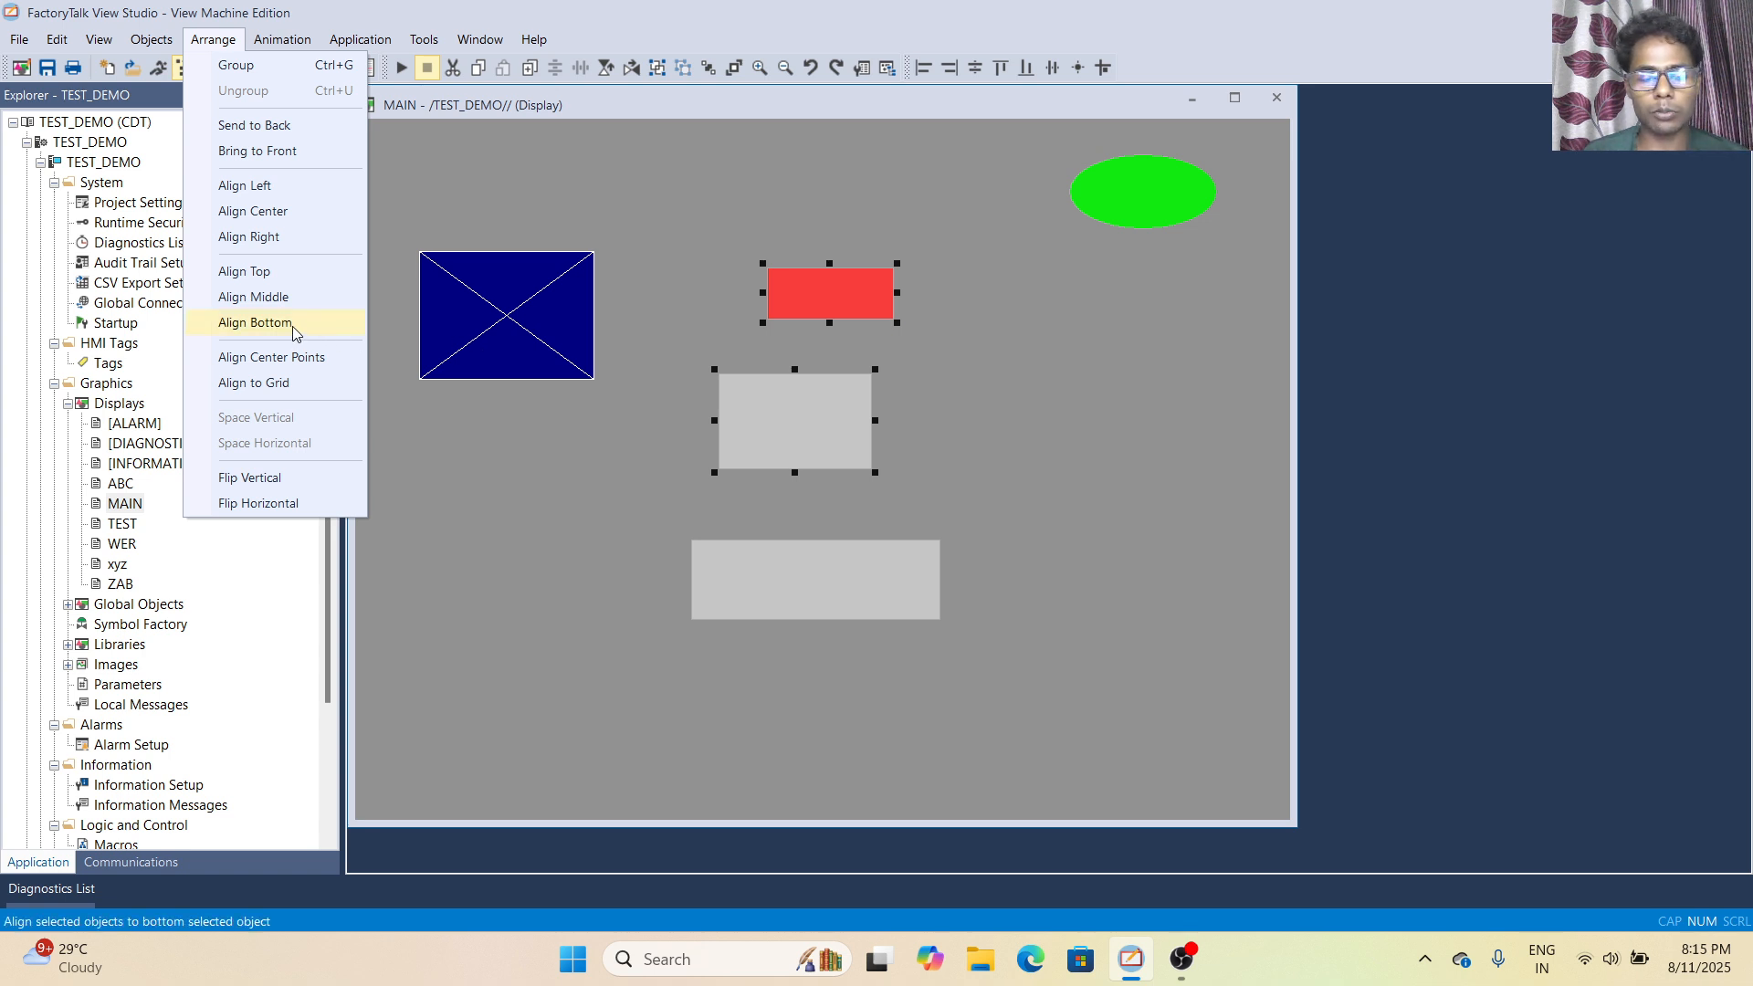
pyautogui.click(255, 323)
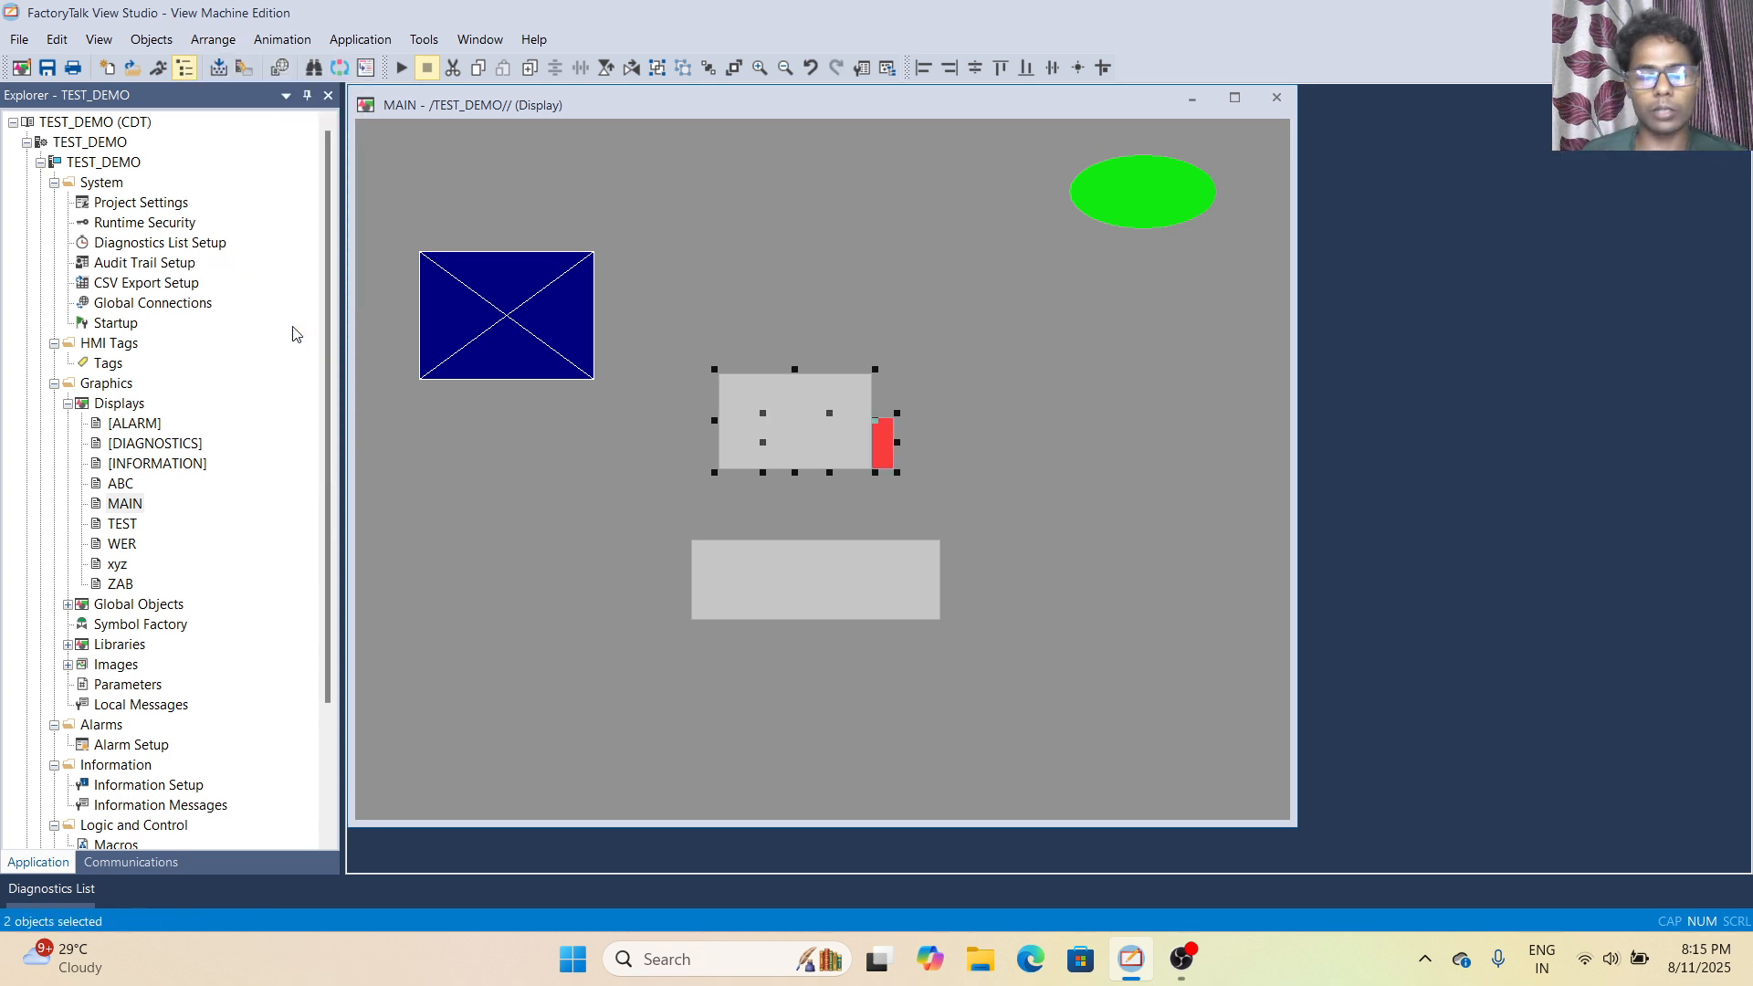
pyautogui.hotkey('ctrl', 'z')
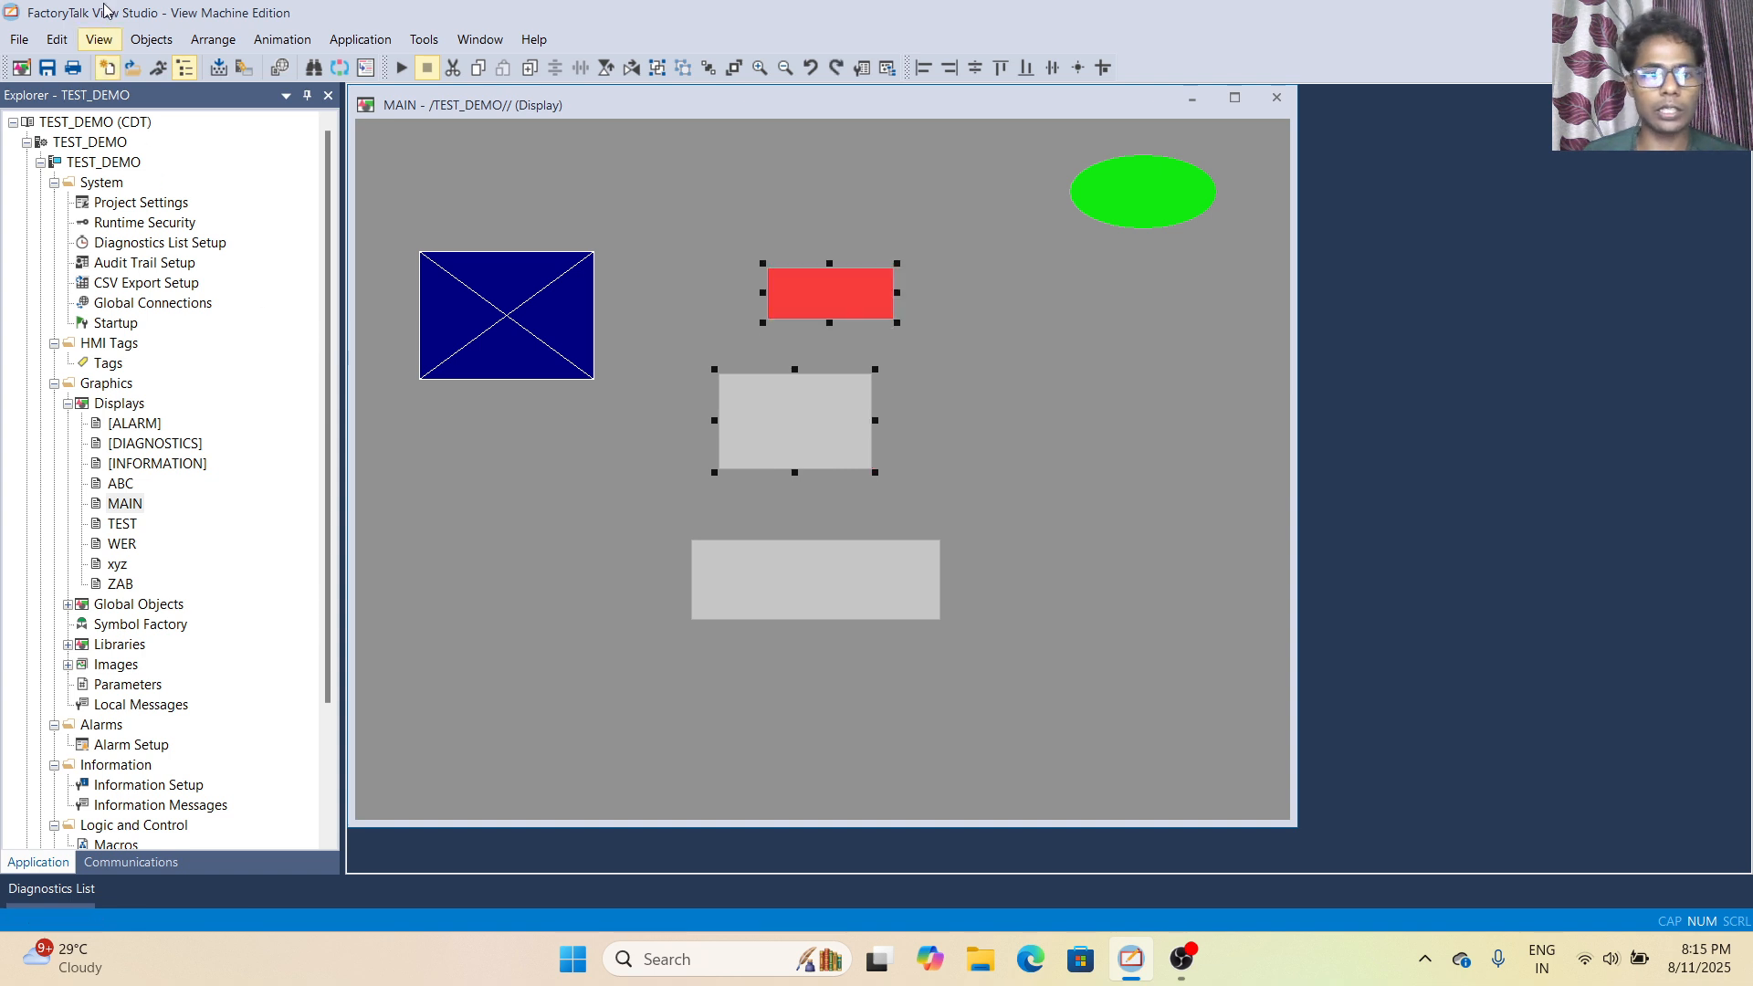
# Align the center points of the red and small grey rectangles, and undo that alignment.
pyautogui.click(211, 39)
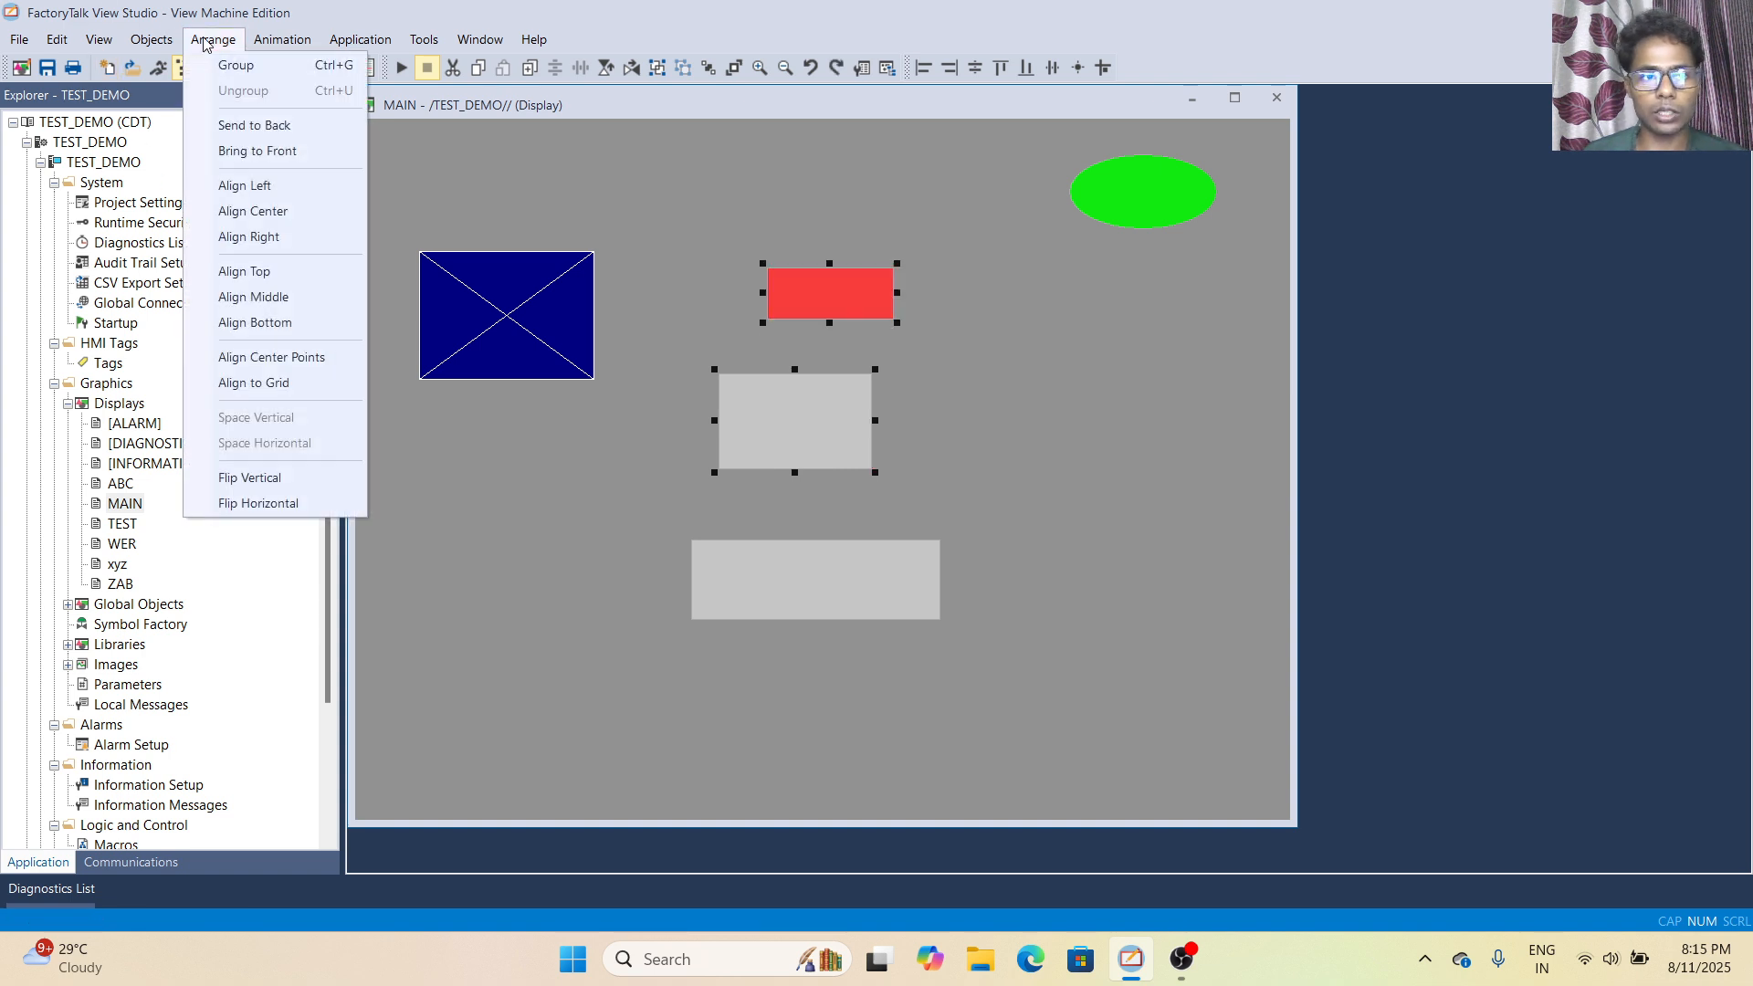
pyautogui.click(283, 357)
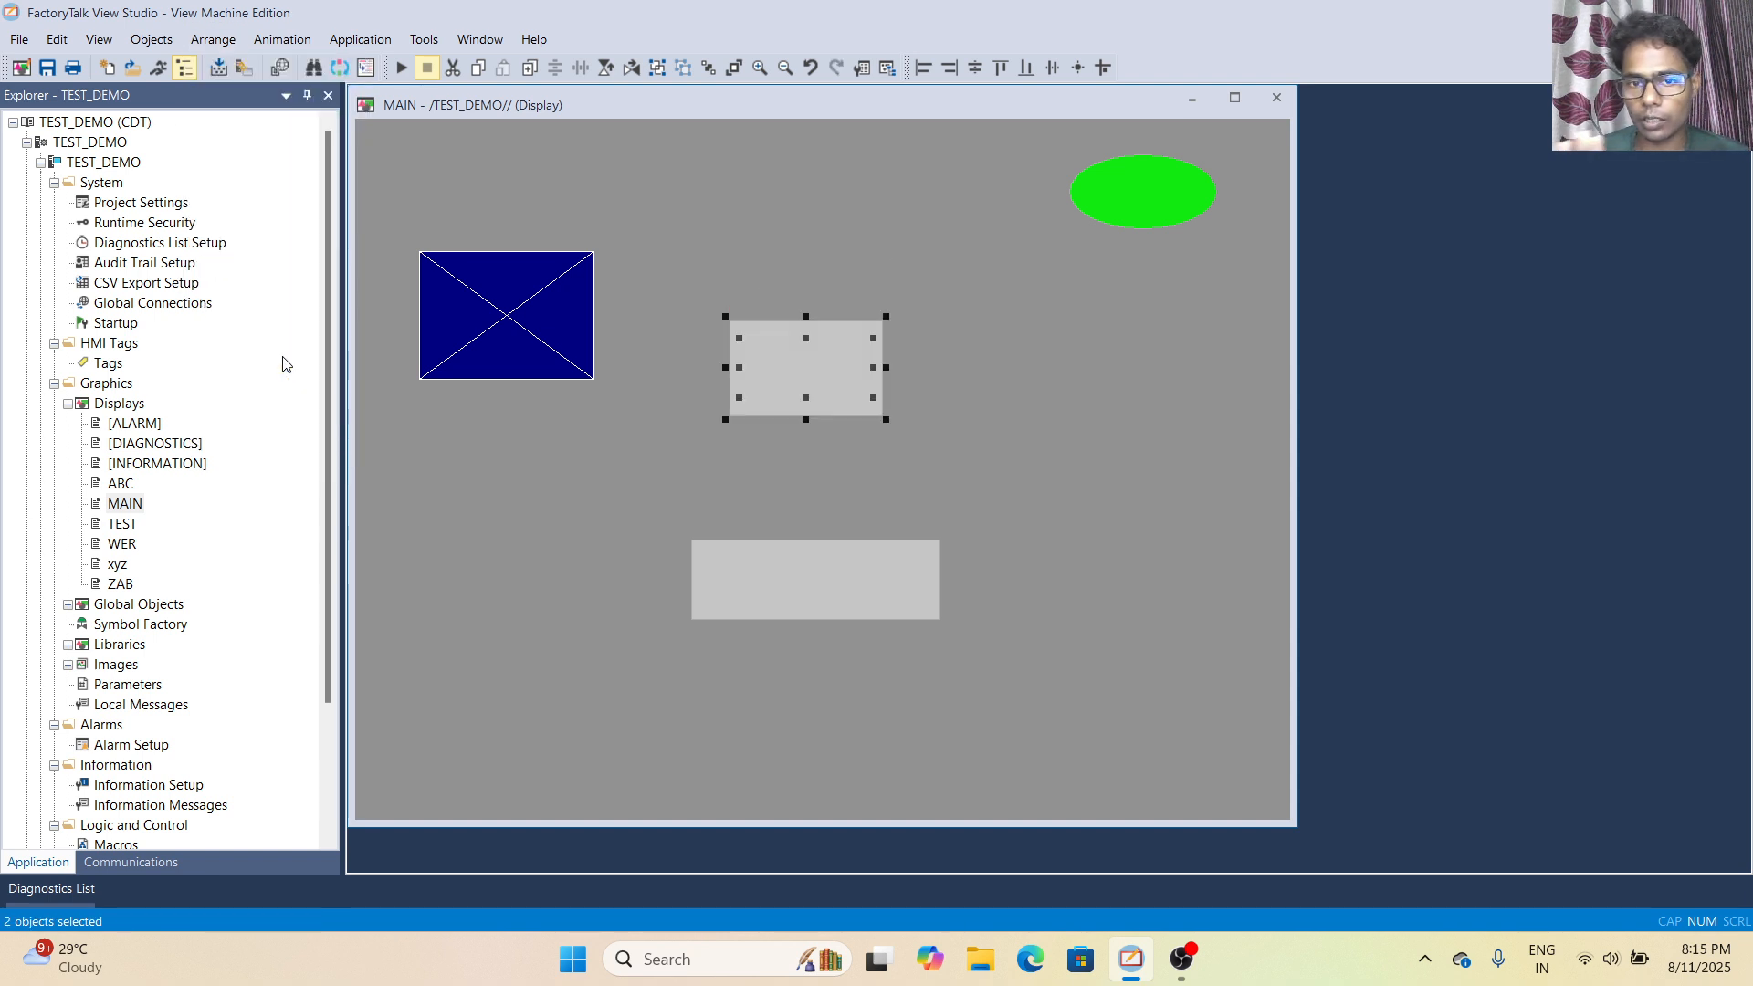
pyautogui.click(212, 39)
pyautogui.click(217, 40)
pyautogui.hotkey('ctrl', 'z')
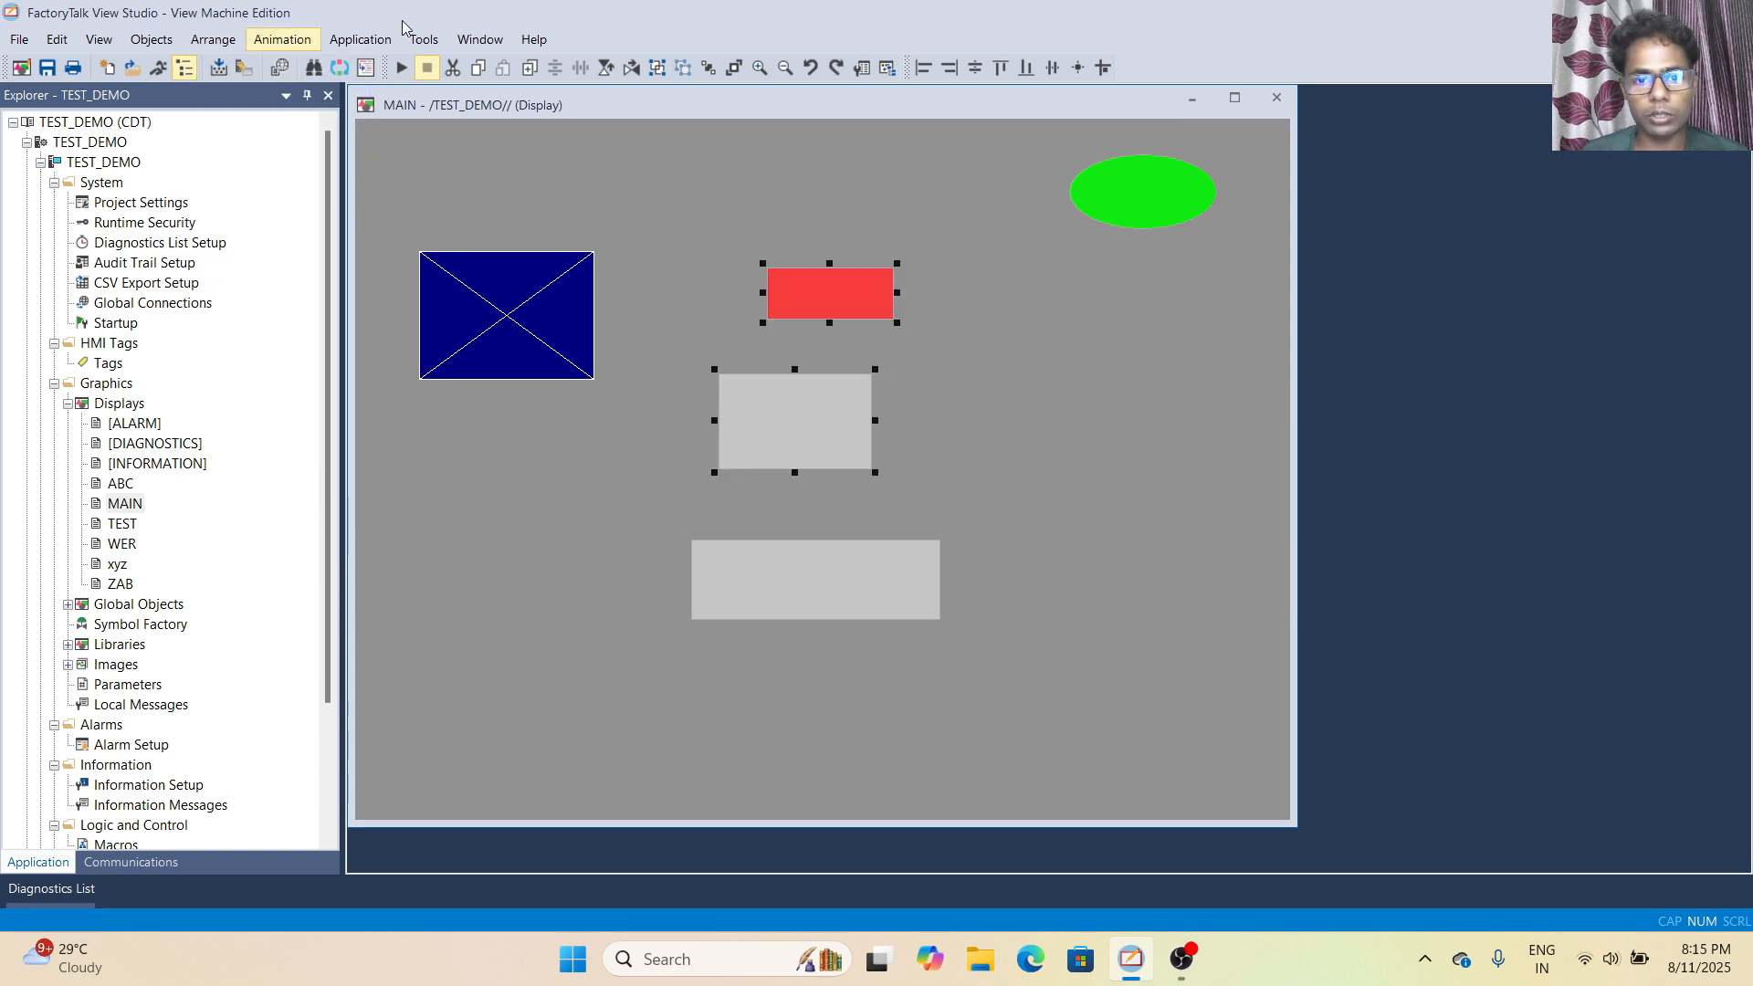
# Align the red and small grey rectangles to the grid, and undo the snap.
pyautogui.click(213, 39)
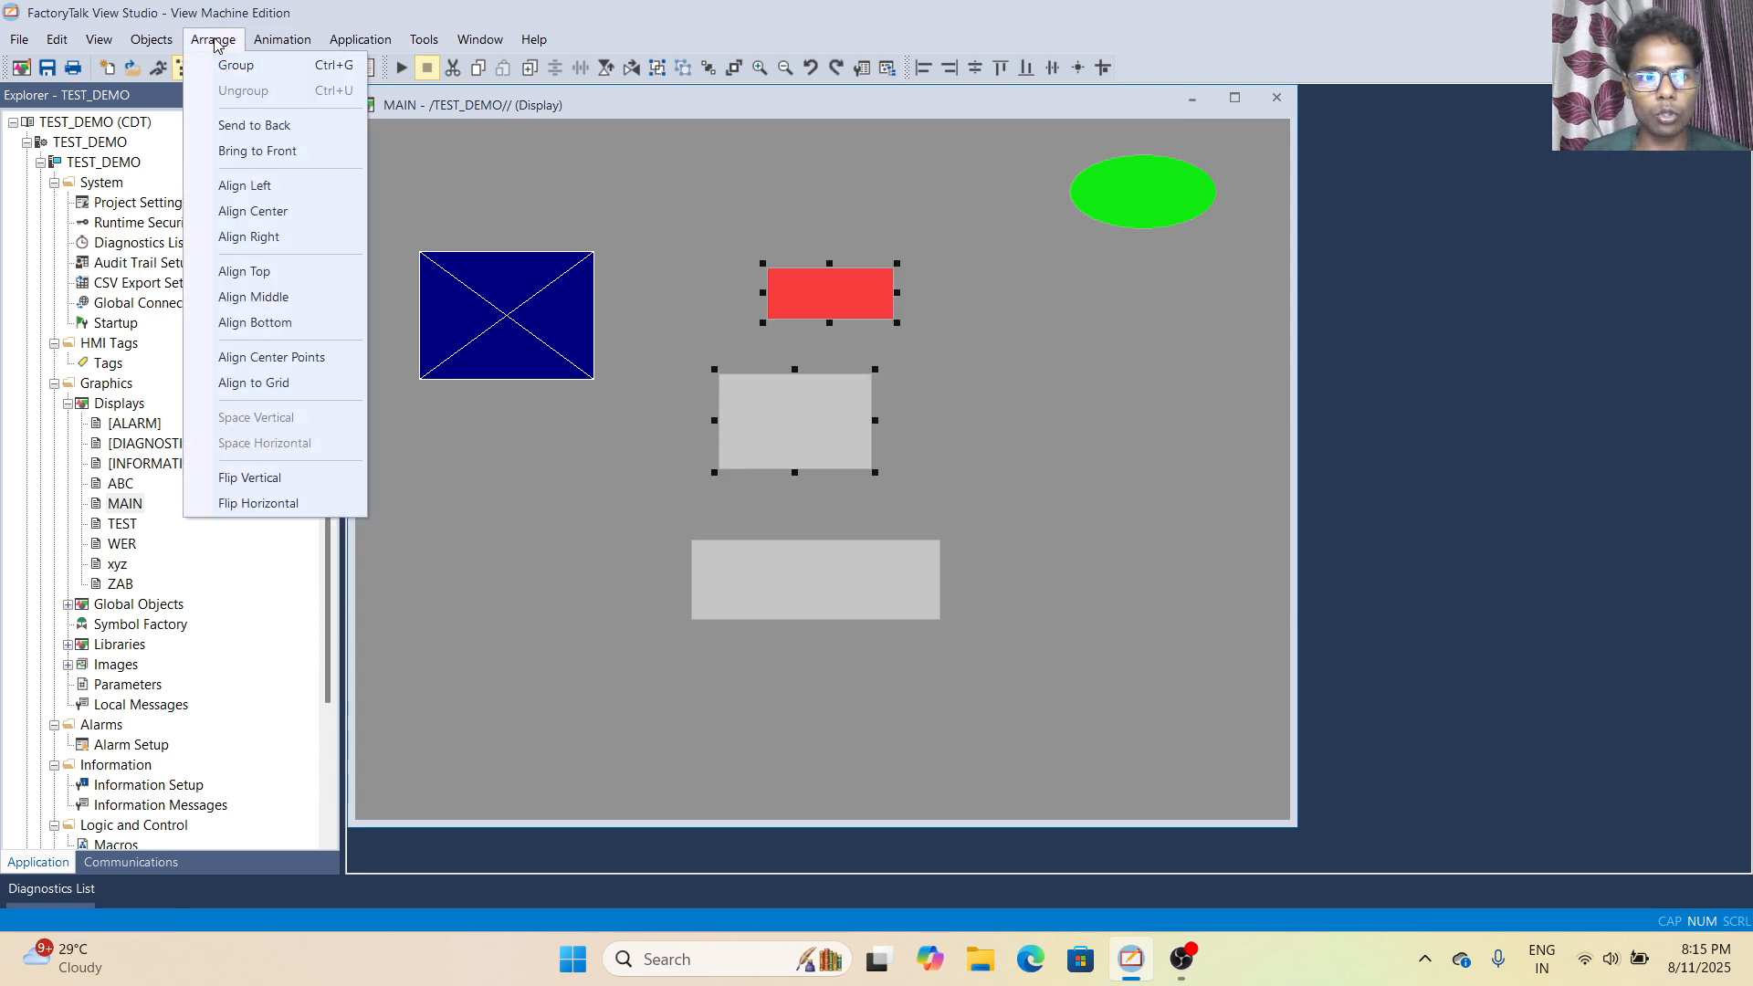
pyautogui.click(262, 384)
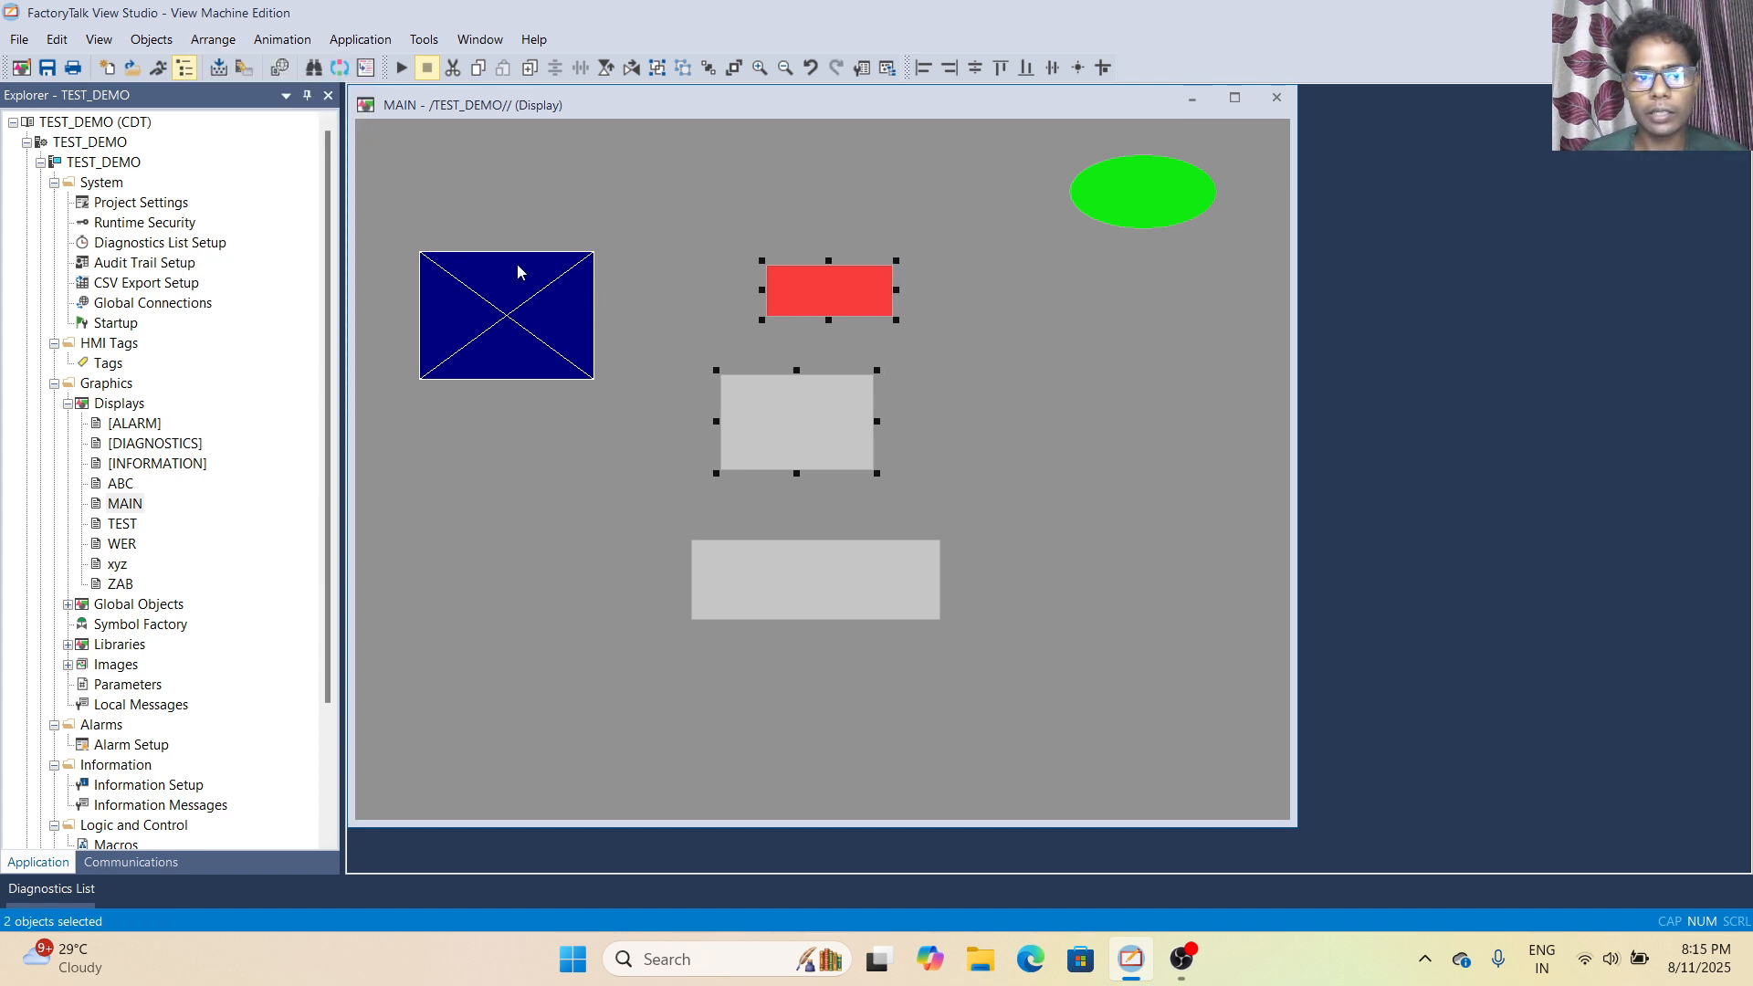
pyautogui.hotkey('ctrl', 'z')
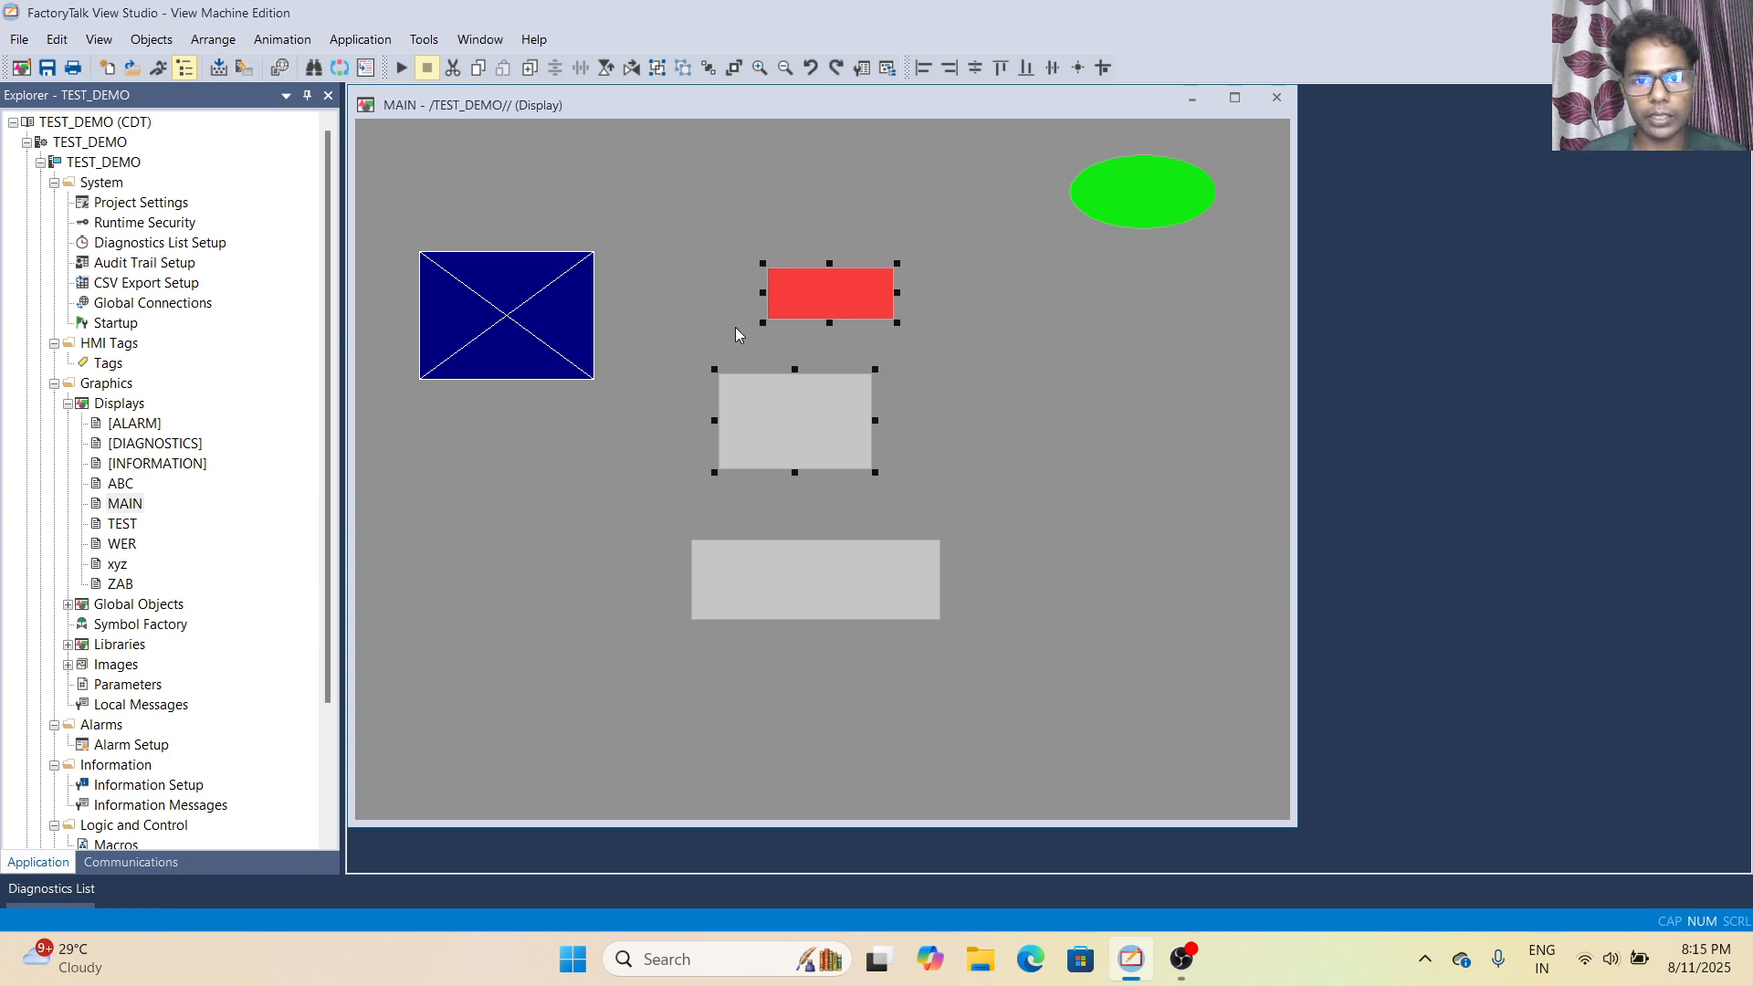
# Move the red rectangle left and the small grey rectangle right to spread them apart, and align both to the grid.
pyautogui.moveTo(985, 299); pyautogui.dragTo(745, 304)
pyautogui.click(1055, 311)
pyautogui.keyDown('shift'); pyautogui.click(1002, 442); pyautogui.keyUp('shift')
pyautogui.click(213, 39)
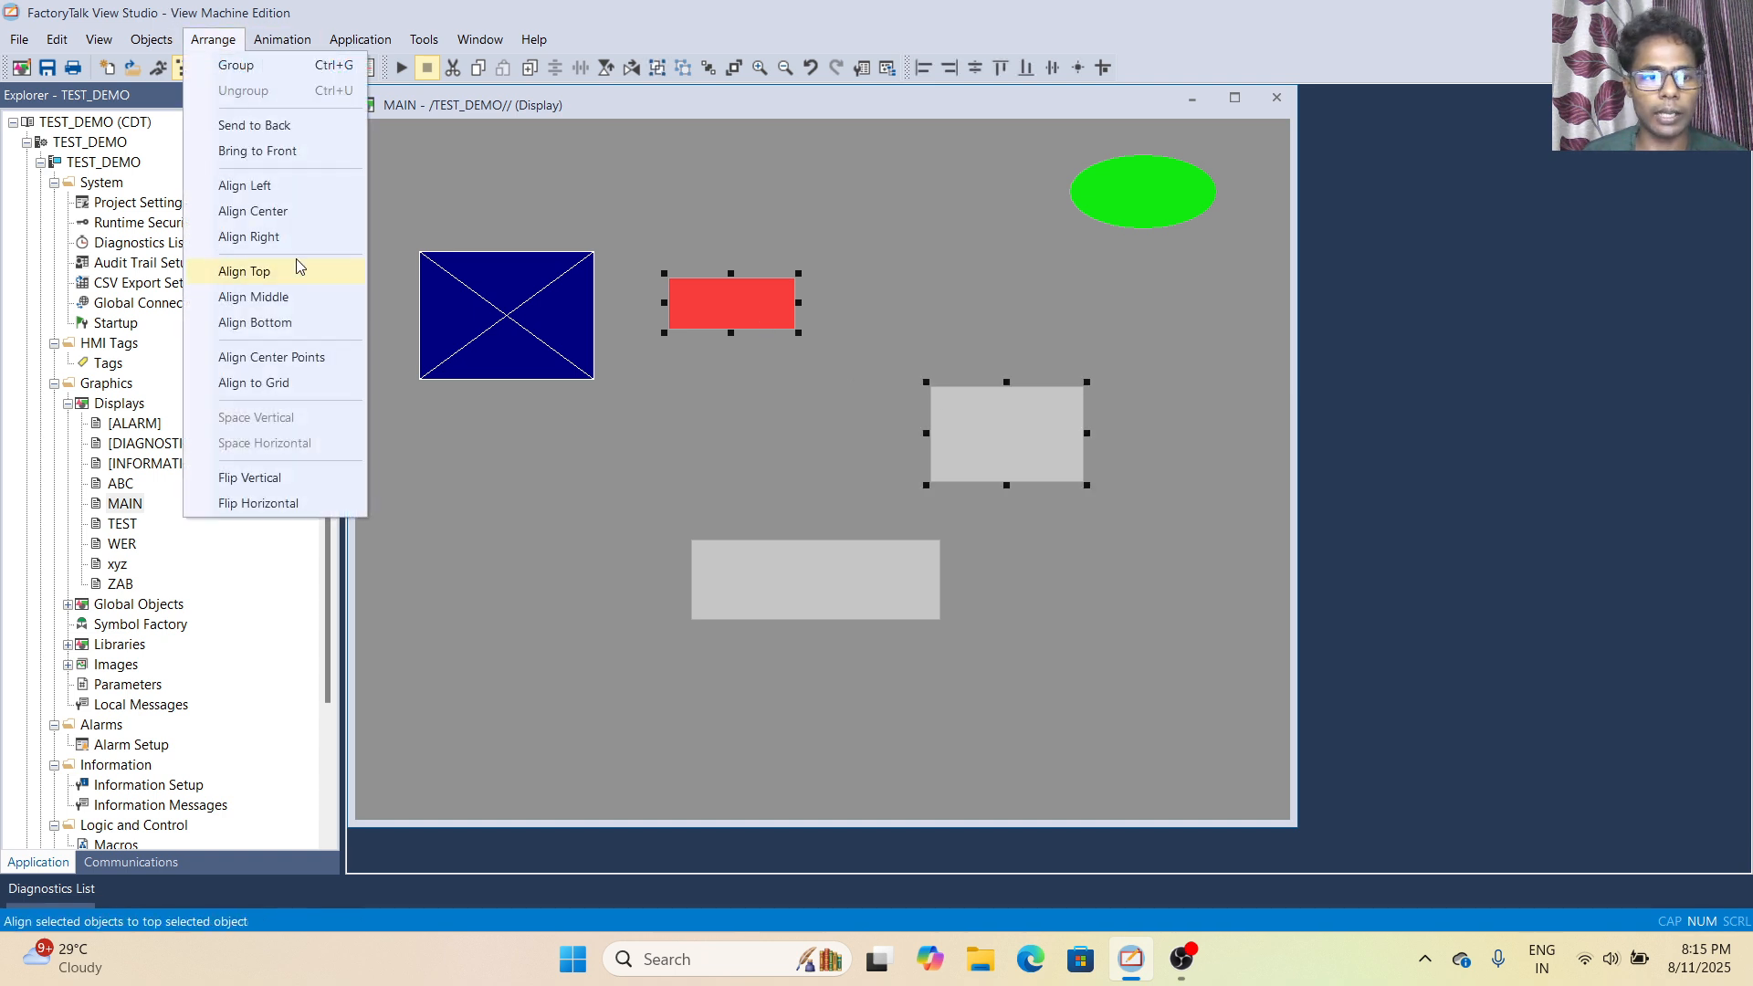
pyautogui.click(271, 384)
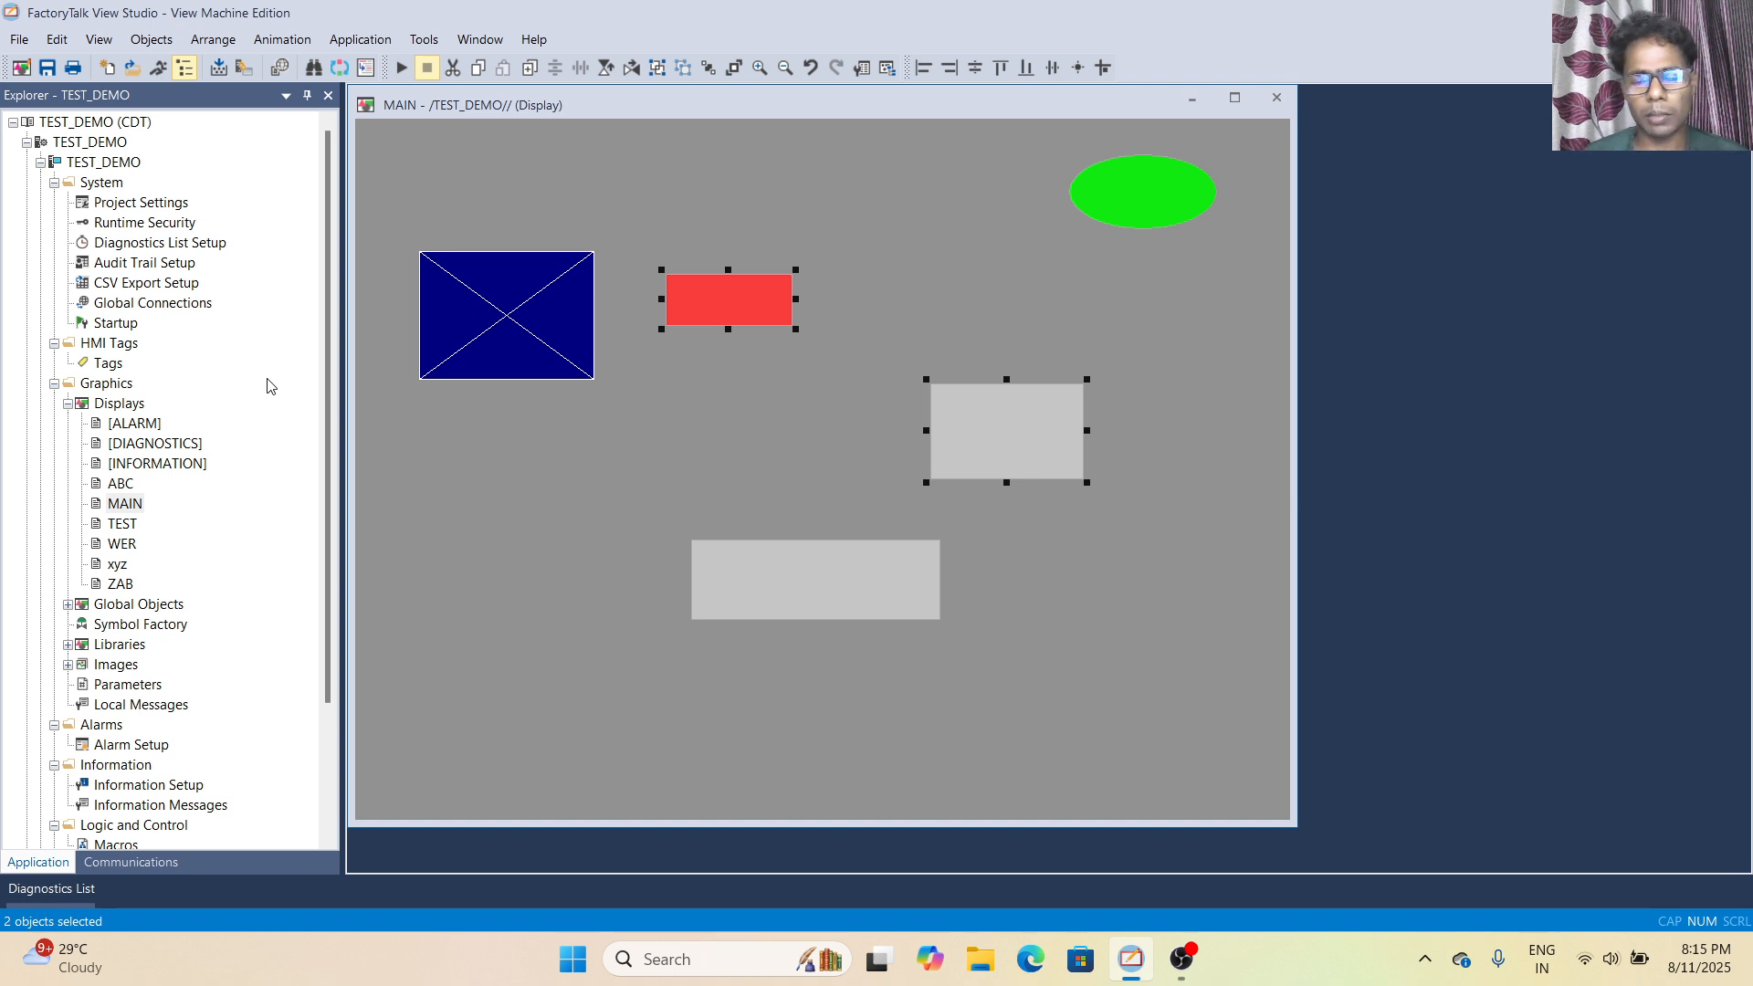
# Move the red rectangle back right, nudge the small grey rectangle, and align both together with the green ellipse to the grid.
pyautogui.moveTo(736, 310); pyautogui.dragTo(833, 304)
pyautogui.click(1042, 440)
pyautogui.moveTo(1042, 440); pyautogui.dragTo(955, 444)
pyautogui.keyDown('shift'); pyautogui.click(856, 310); pyautogui.keyUp('shift')
pyautogui.keyDown('shift'); pyautogui.click(1119, 217); pyautogui.keyUp('shift')
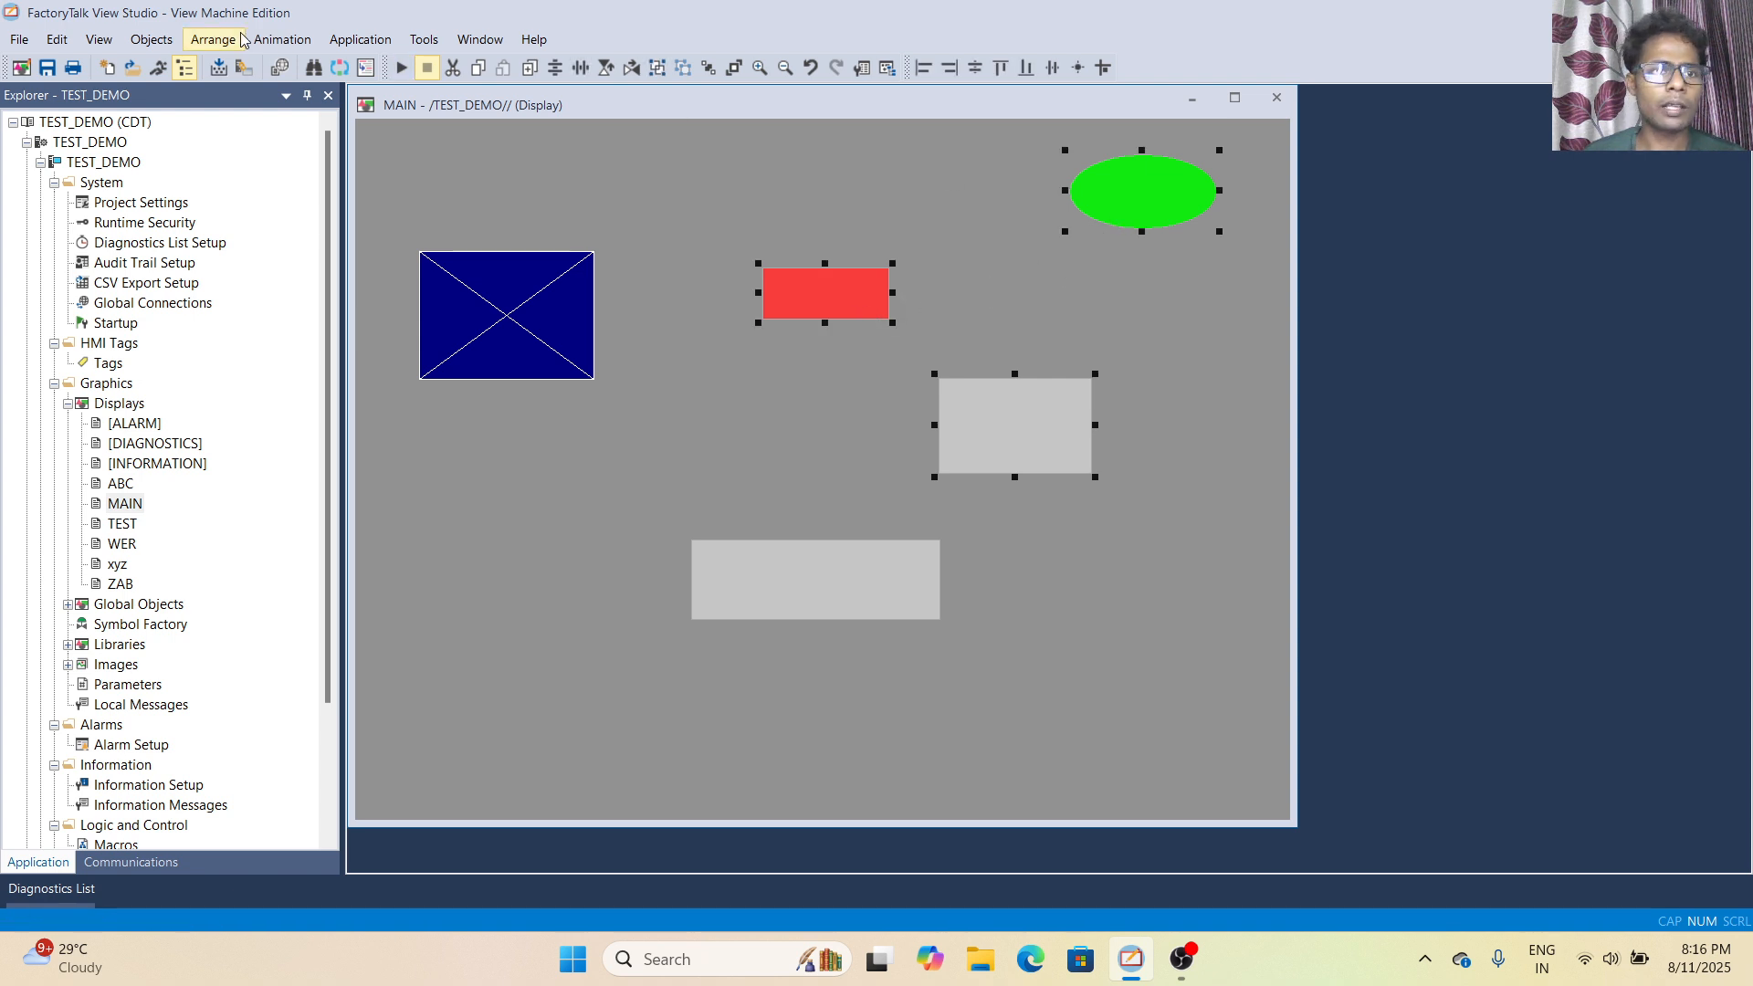
pyautogui.click(213, 40)
pyautogui.click(265, 383)
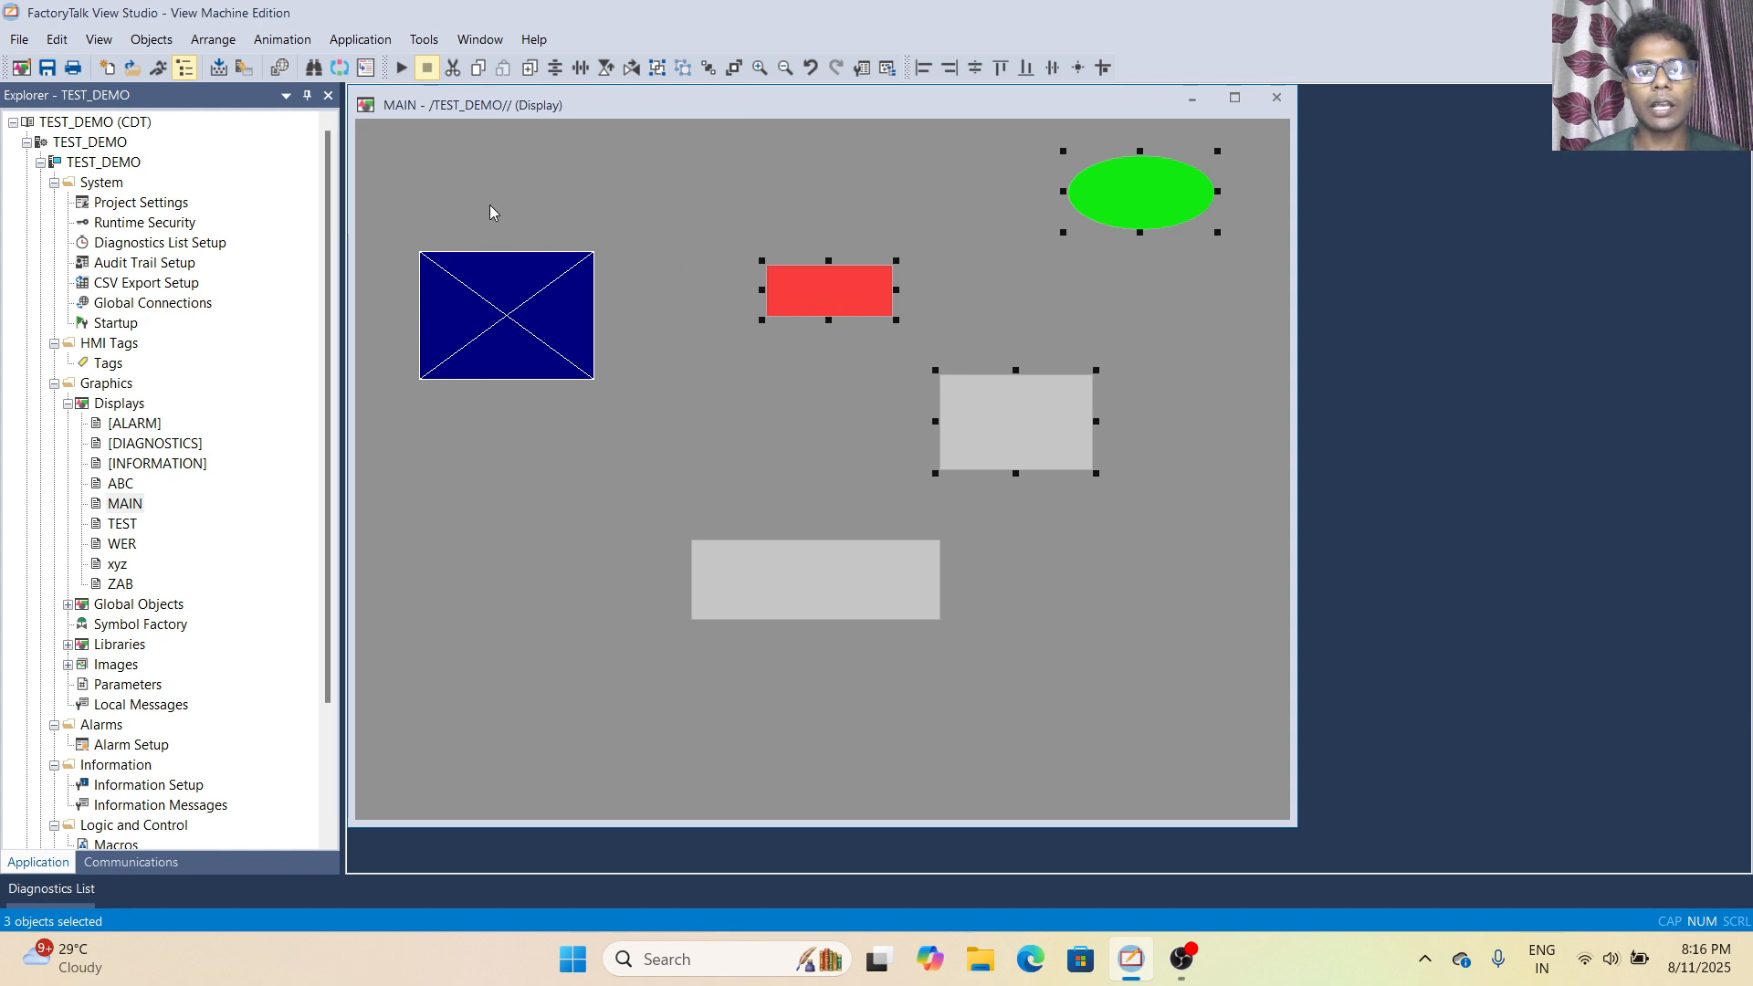
pyautogui.click(603, 201)
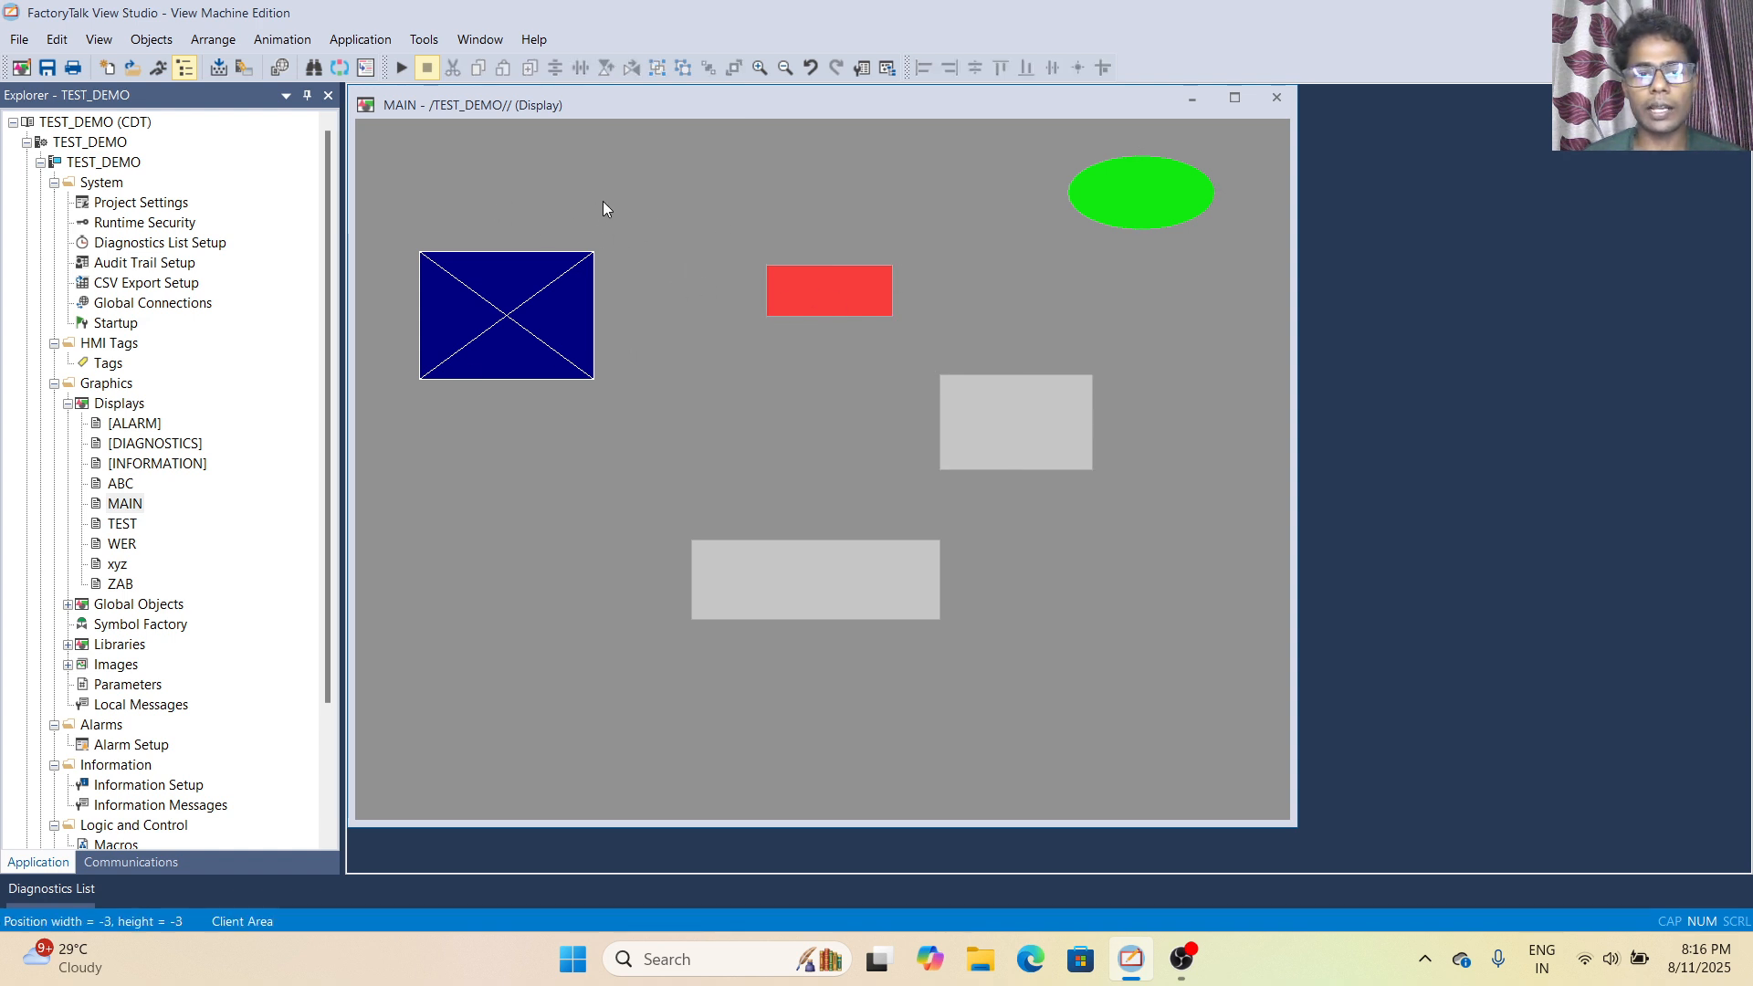
# Examine the MAIN display's general and behavior settings and the background color choices, and close the settings without changes.
pyautogui.rightClick(602, 201)
pyautogui.click(680, 217)
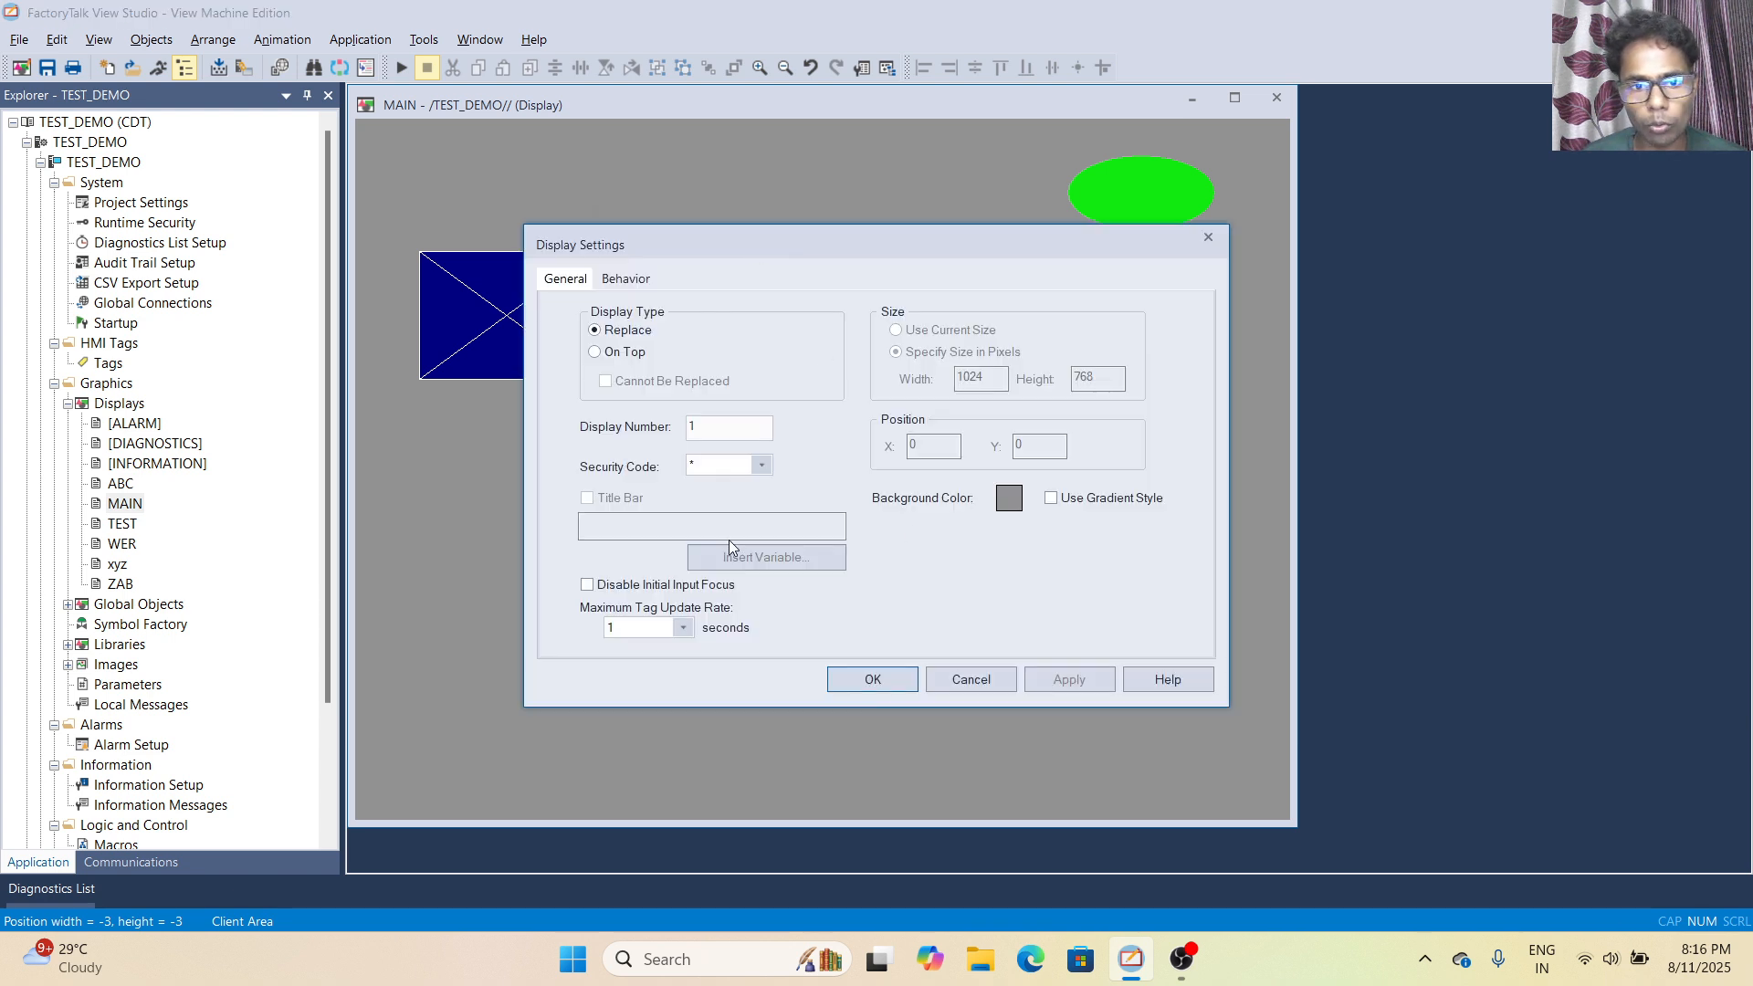
pyautogui.click(693, 423)
pyautogui.write('1')
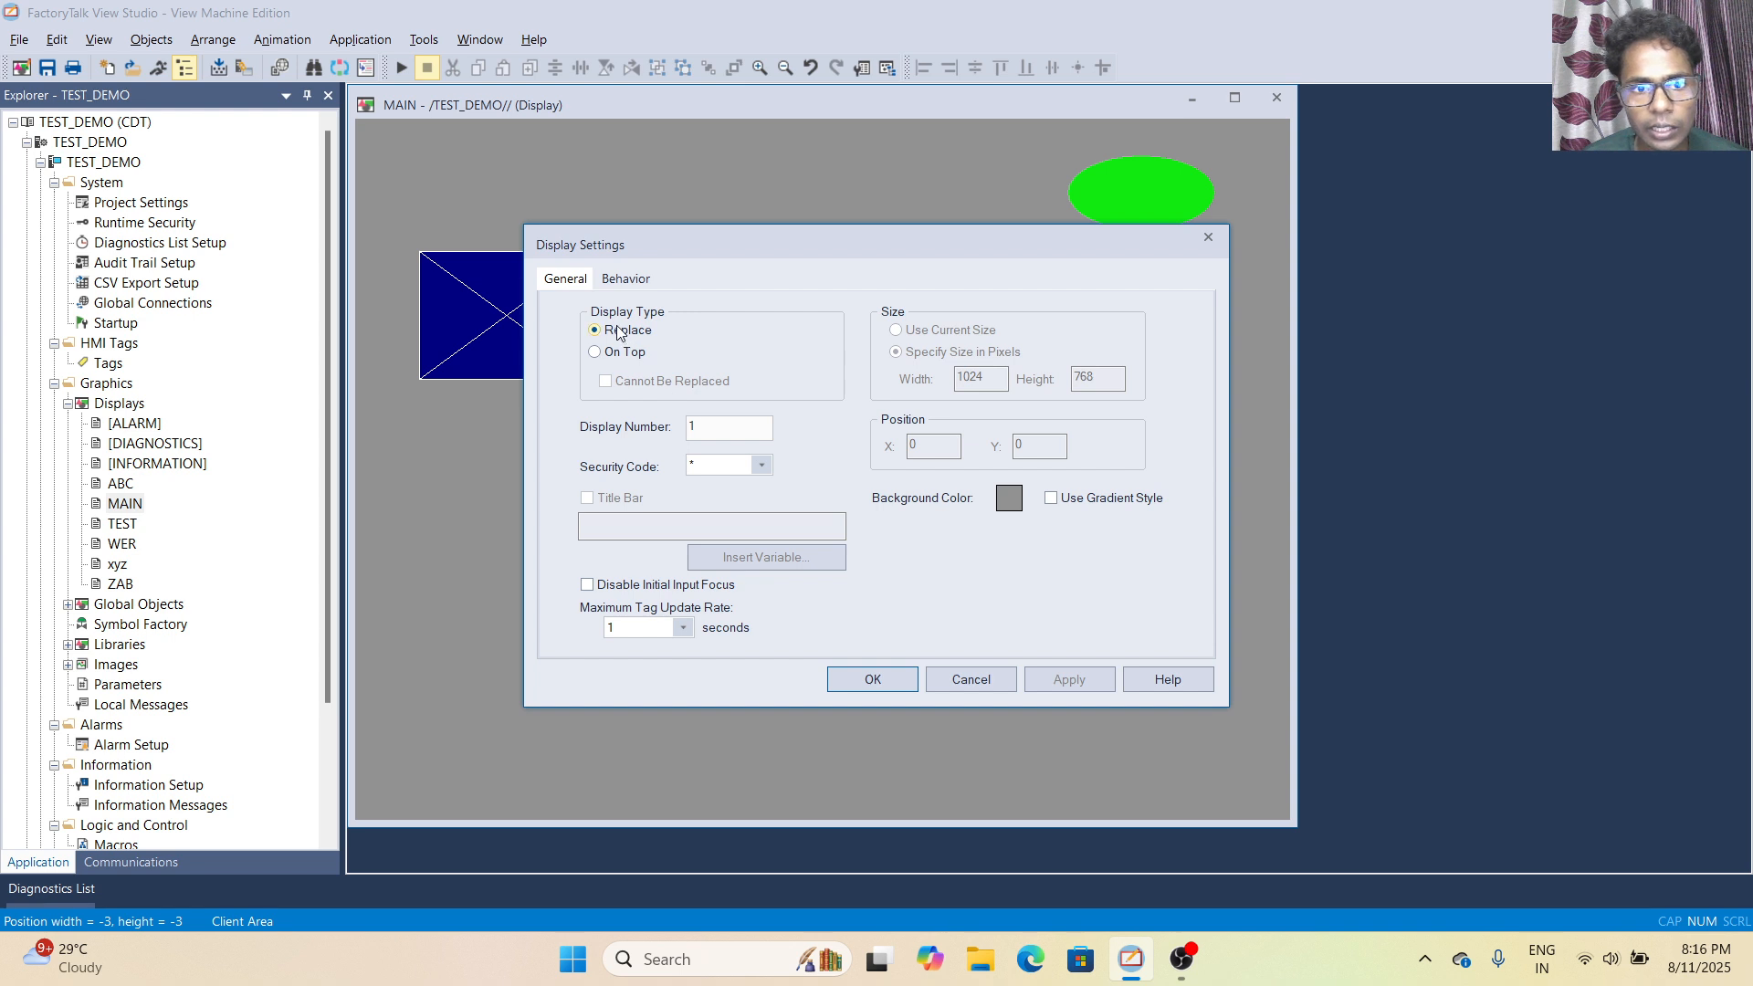
pyautogui.click(632, 277)
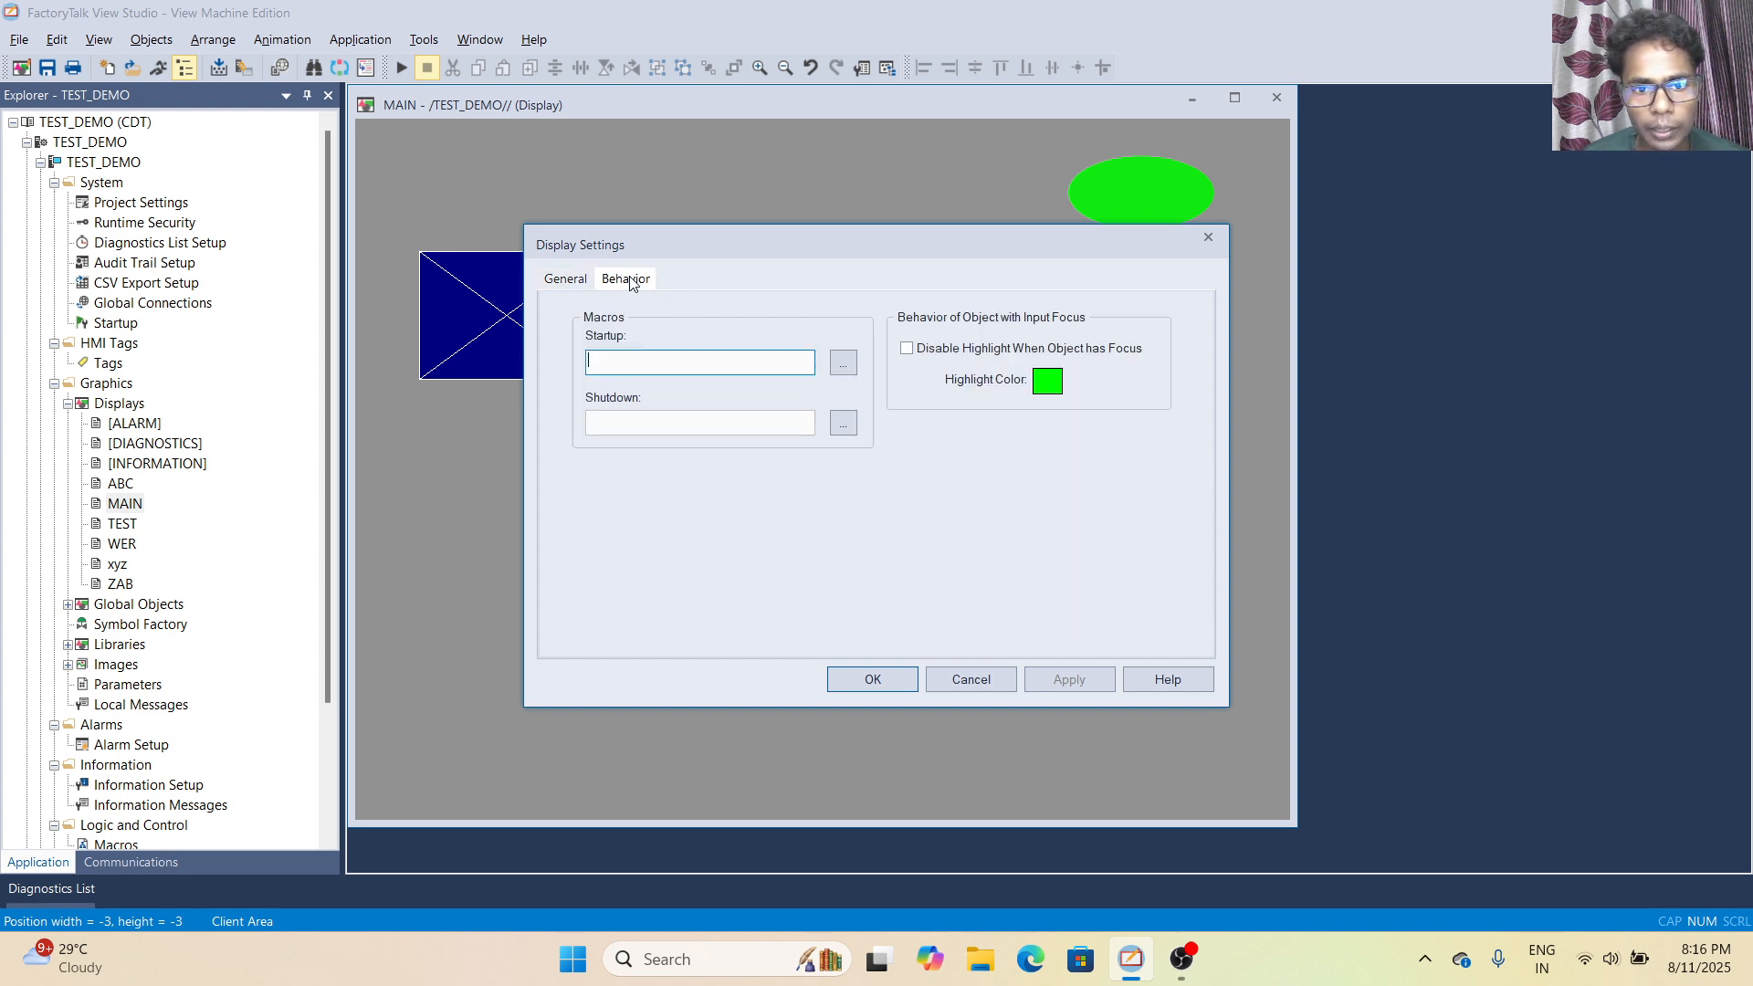
pyautogui.click(578, 281)
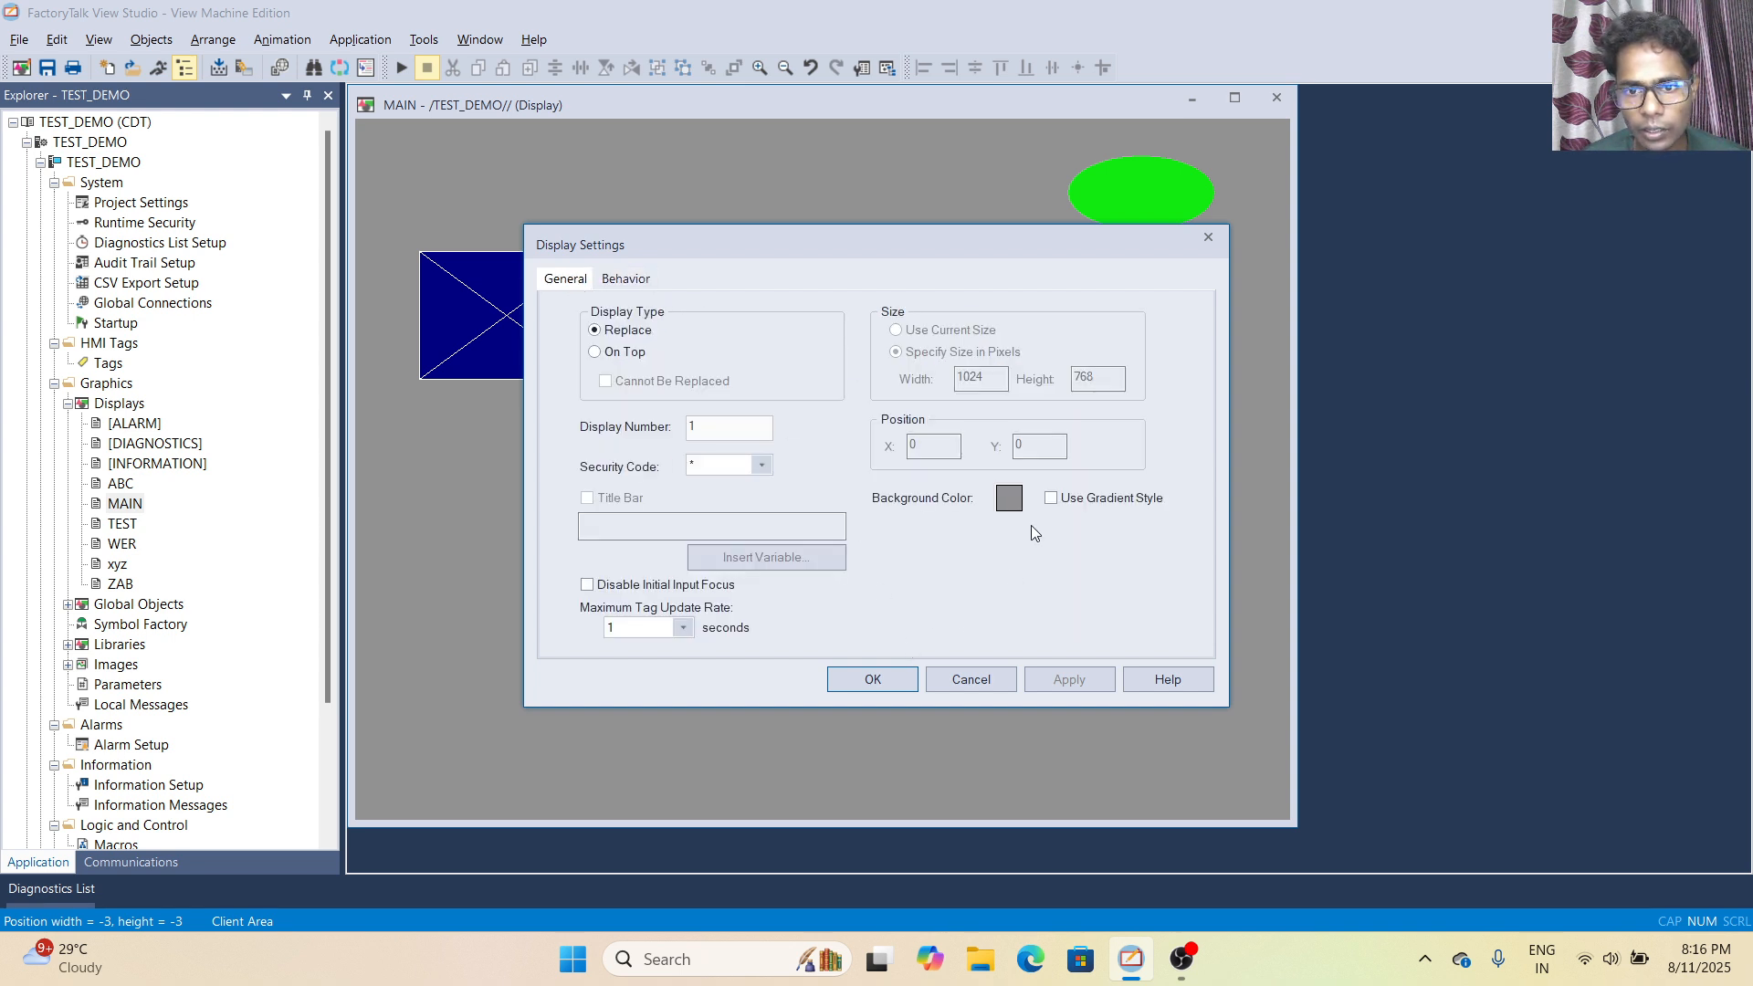
pyautogui.click(1007, 498)
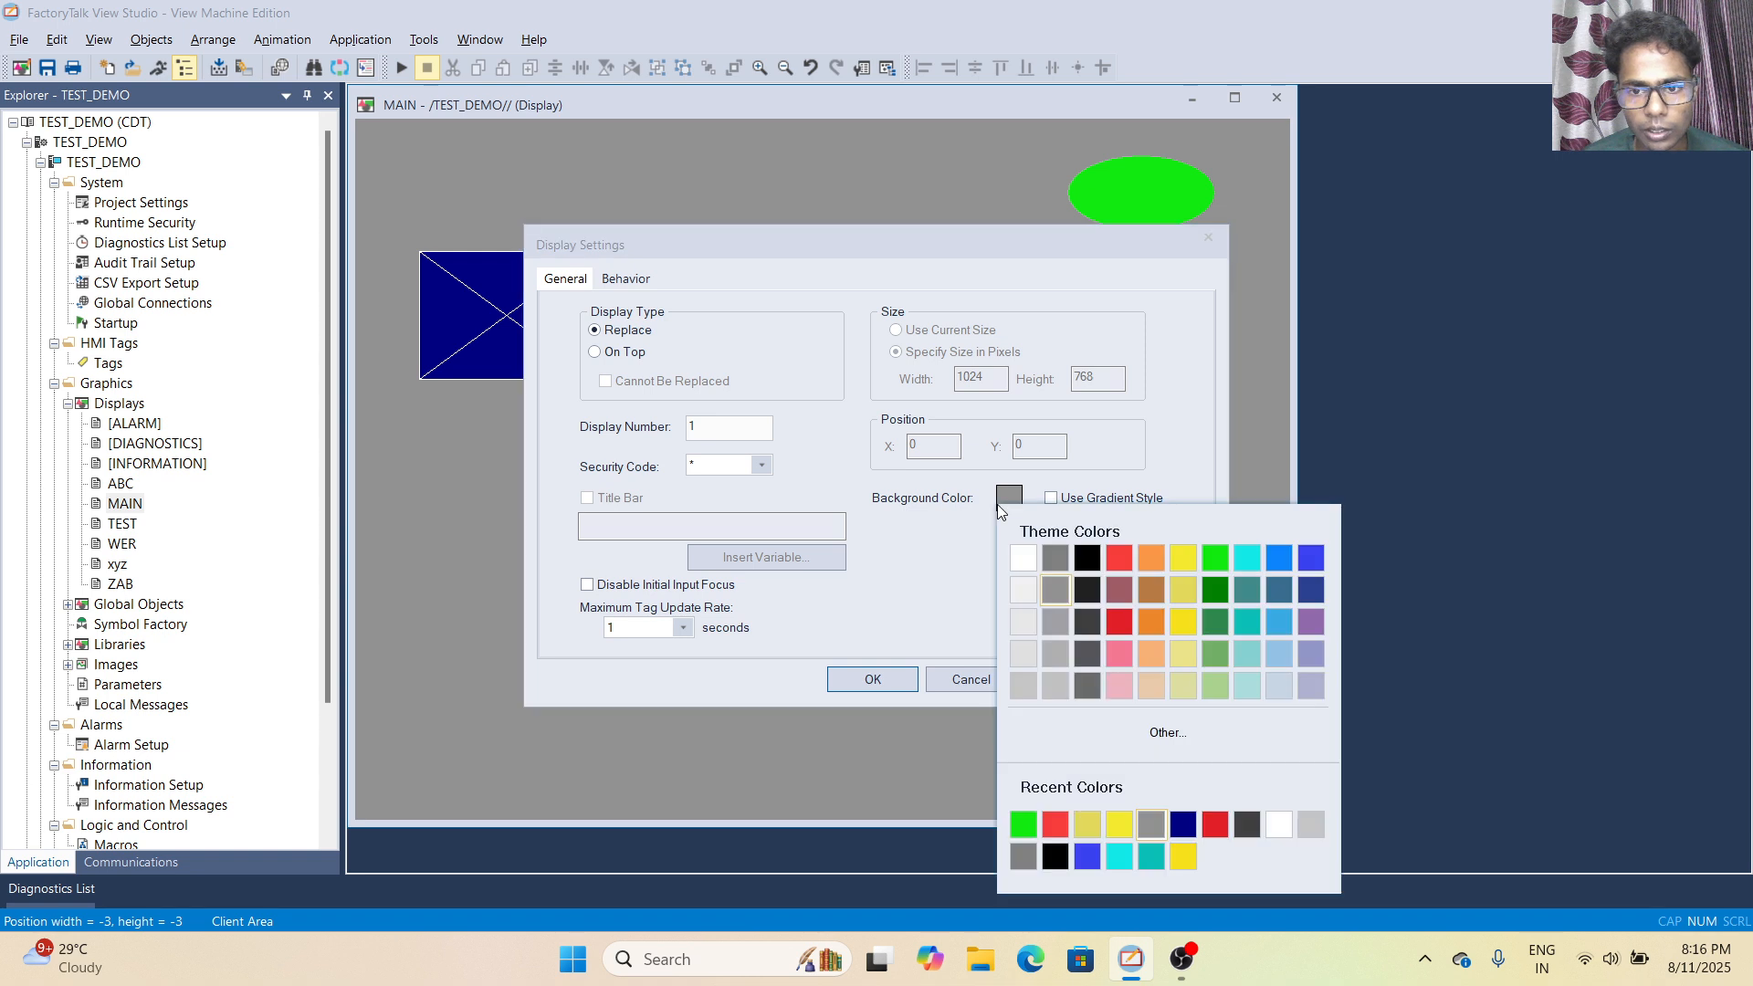
pyautogui.click(863, 626)
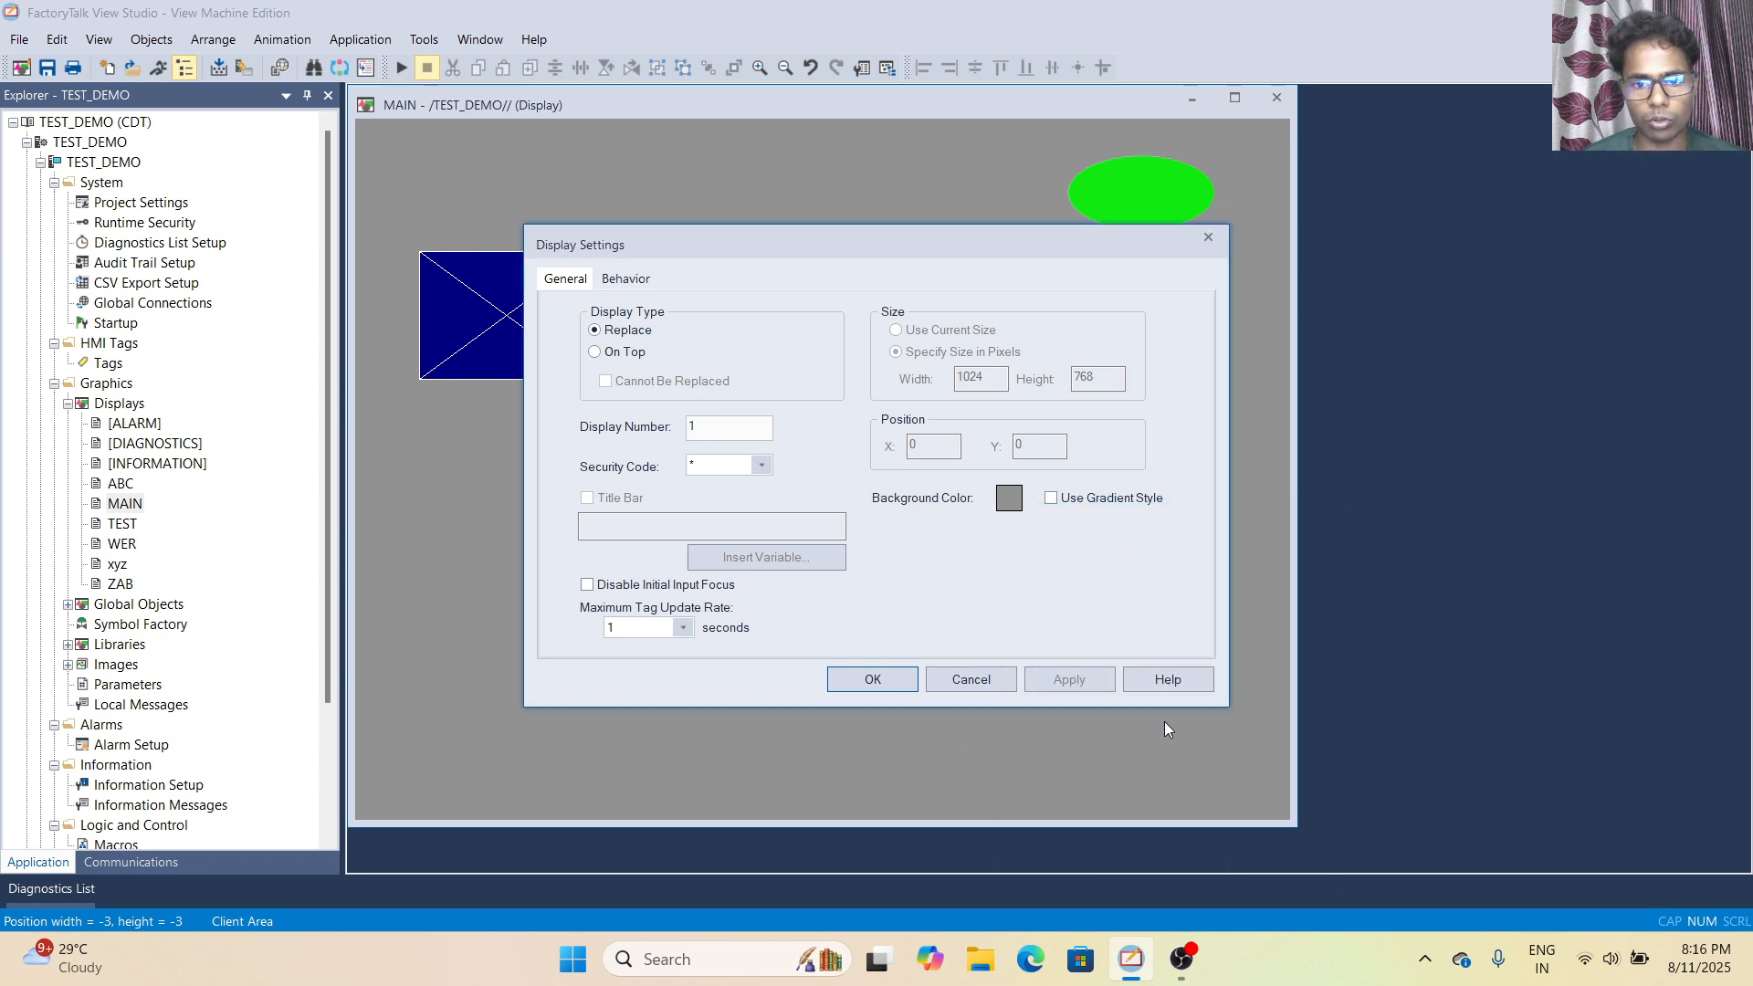
pyautogui.click(968, 678)
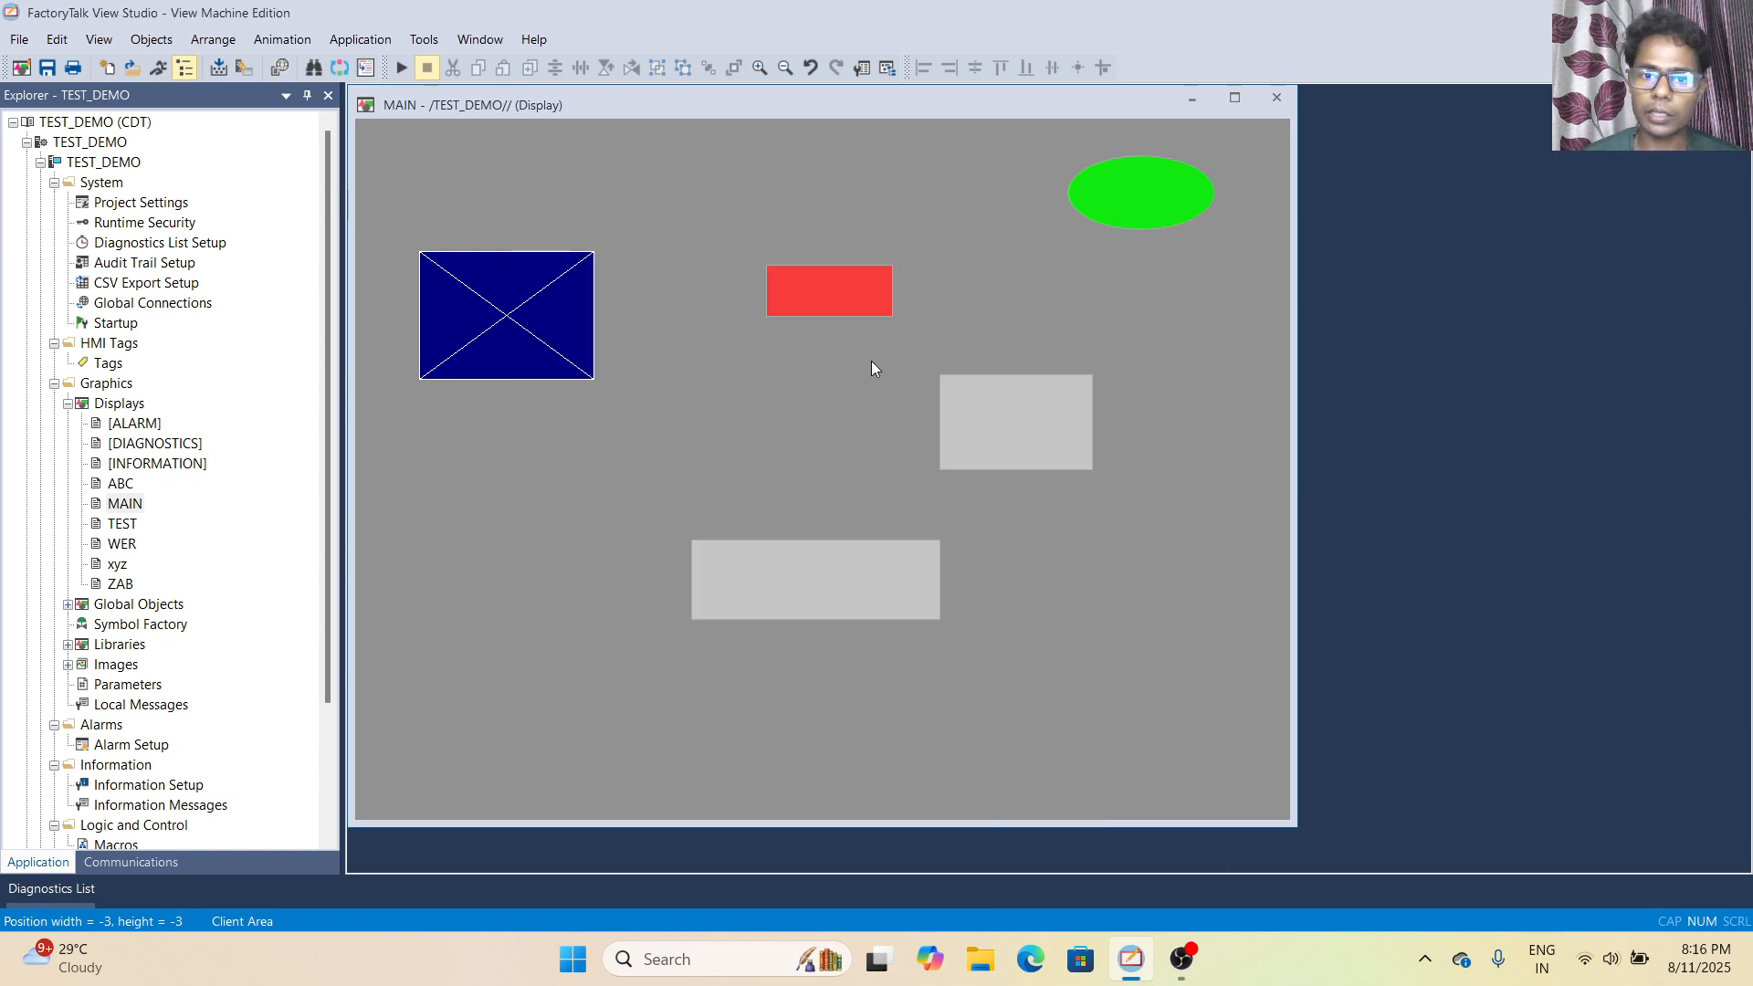
# Select the red rectangle and green ellipse, and check whether the vertical and horizontal spacing commands are available.
pyautogui.click(213, 39)
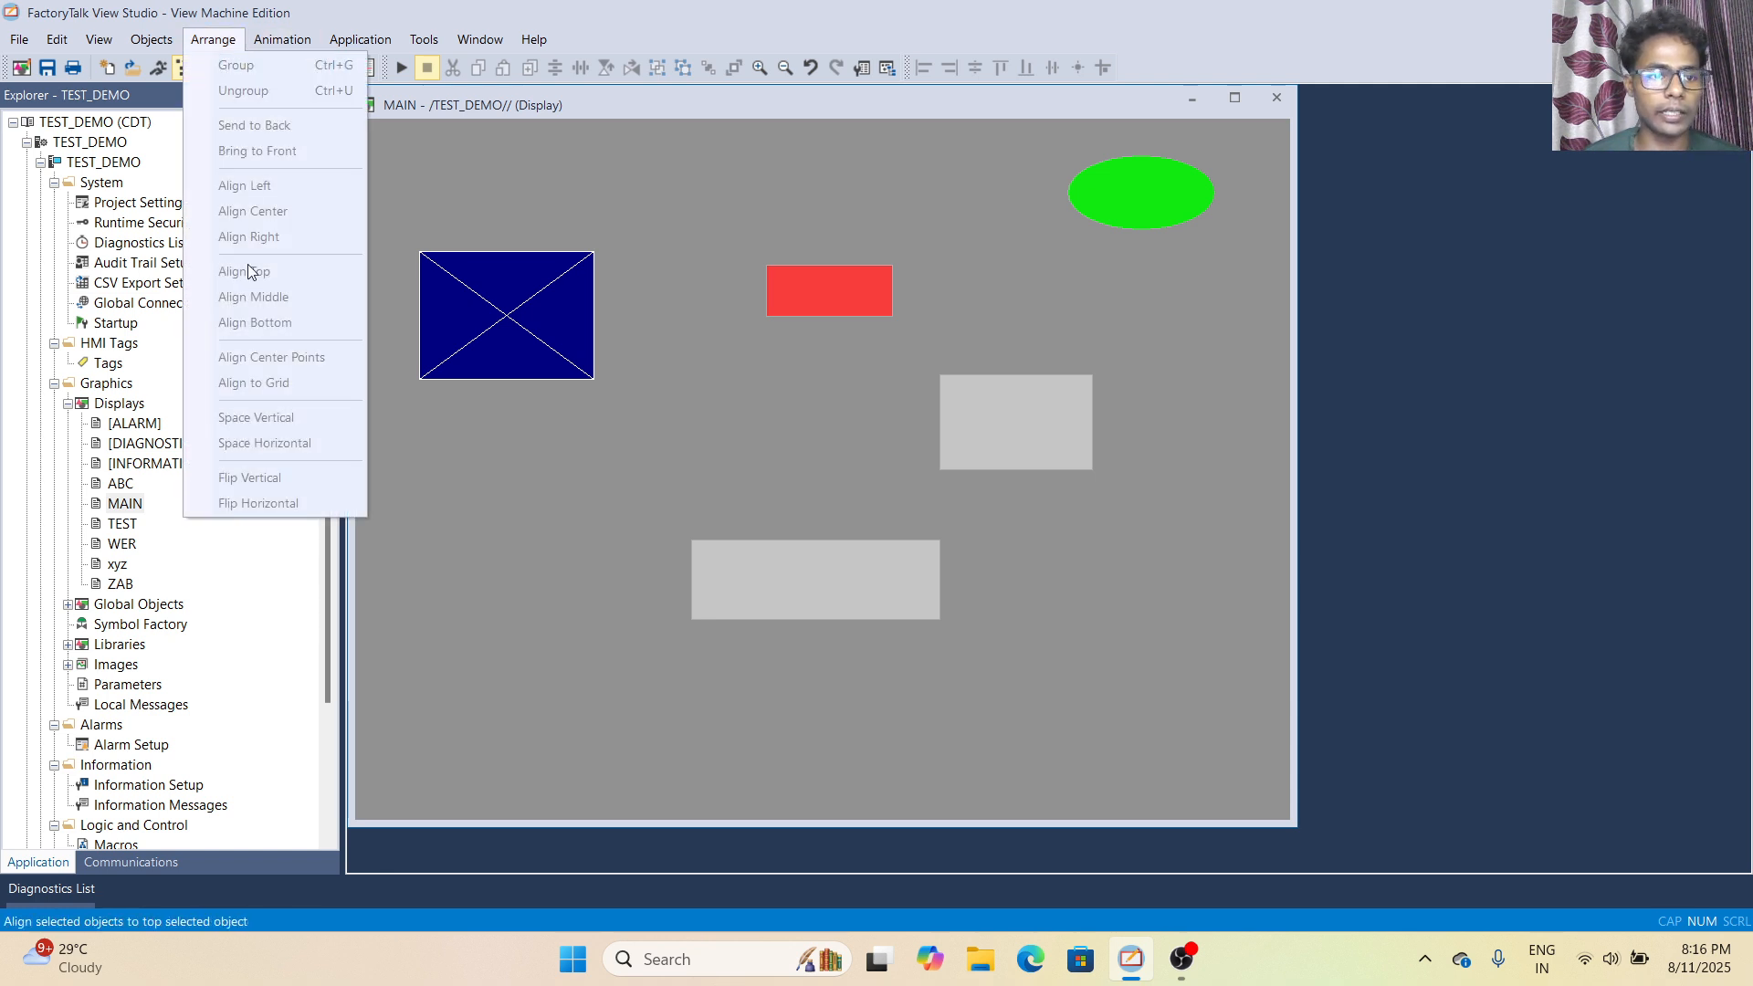
pyautogui.click(822, 284)
pyautogui.keyDown('ctrl'); pyautogui.click(1168, 194); pyautogui.keyUp('ctrl')
pyautogui.click(210, 40)
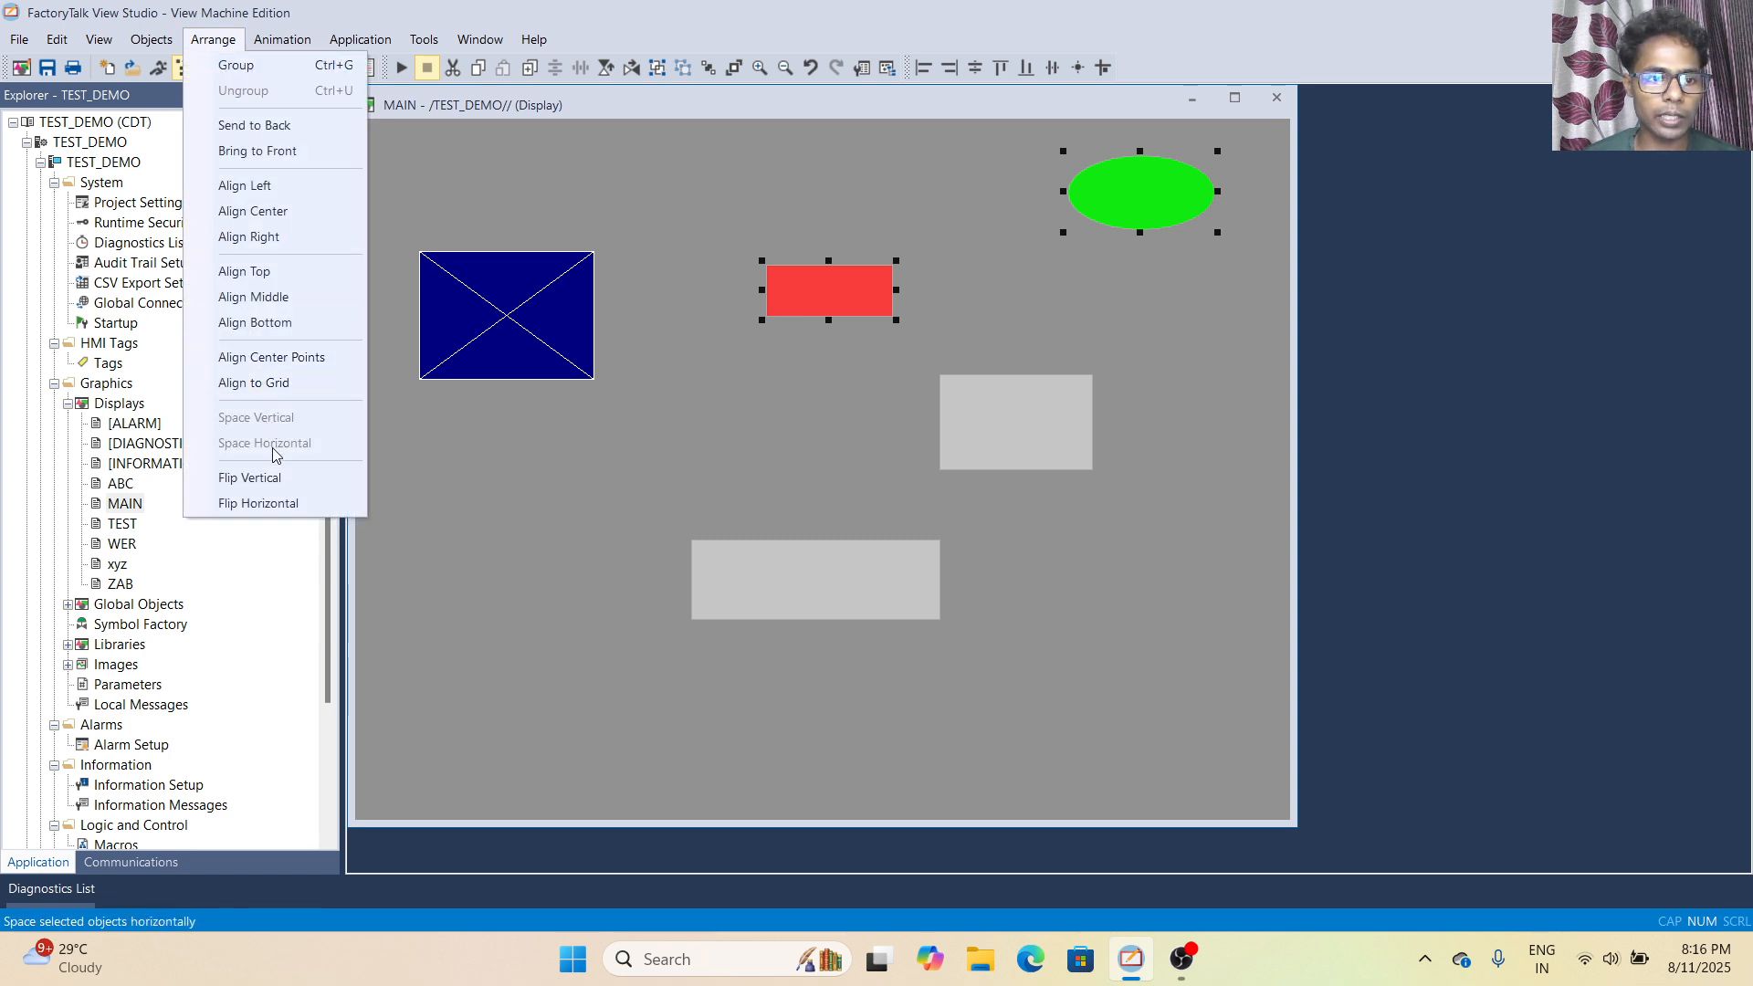
# Flip the red and small grey rectangles vertically as a pair, and undo the flip.
pyautogui.click(835, 320)
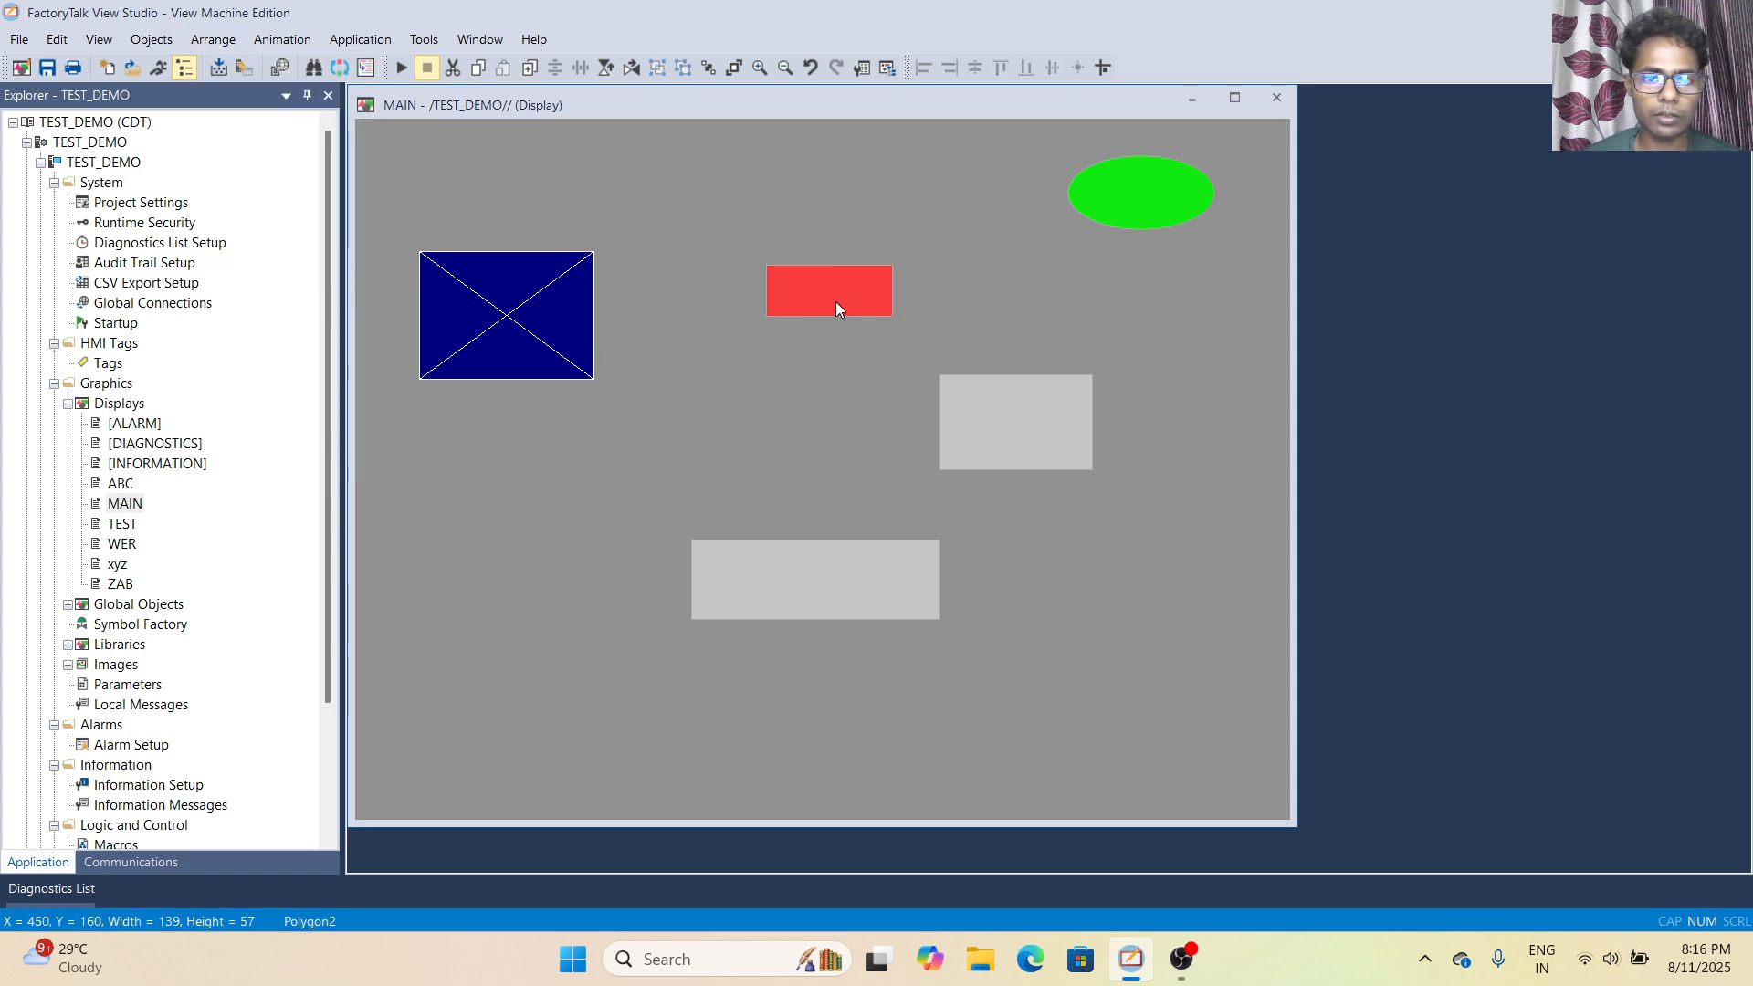
pyautogui.click(212, 40)
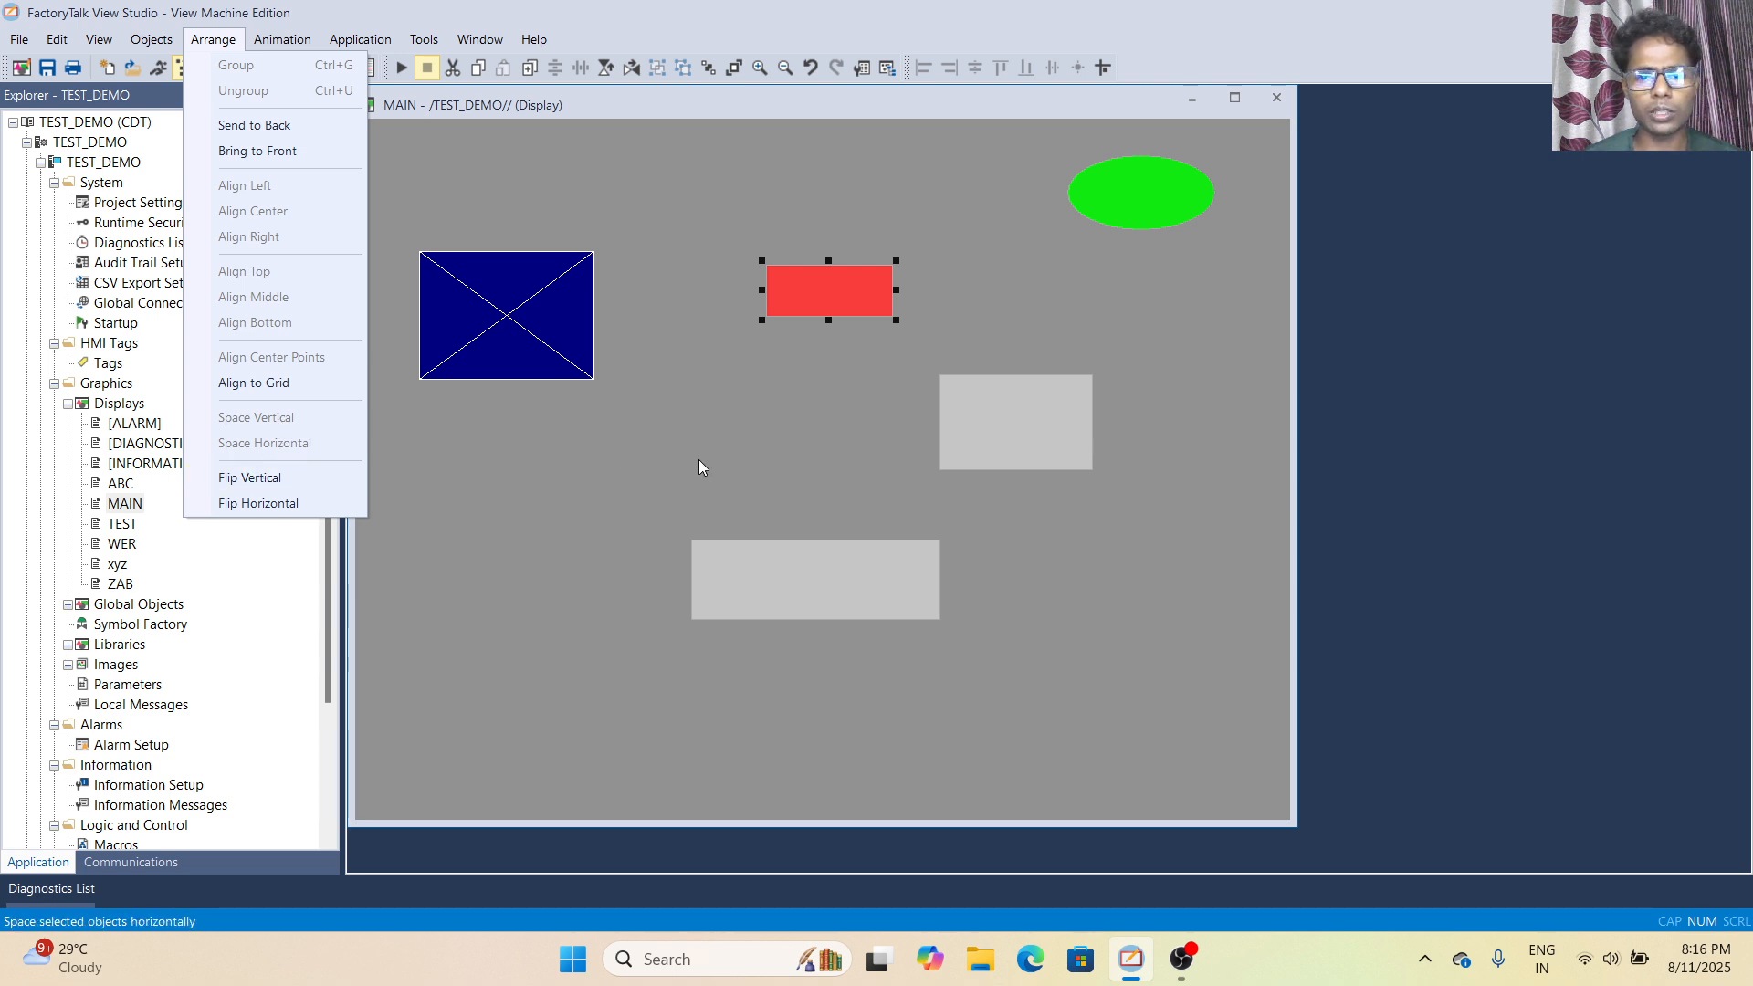
pyautogui.keyDown('shift'); pyautogui.click(993, 423); pyautogui.keyUp('shift')
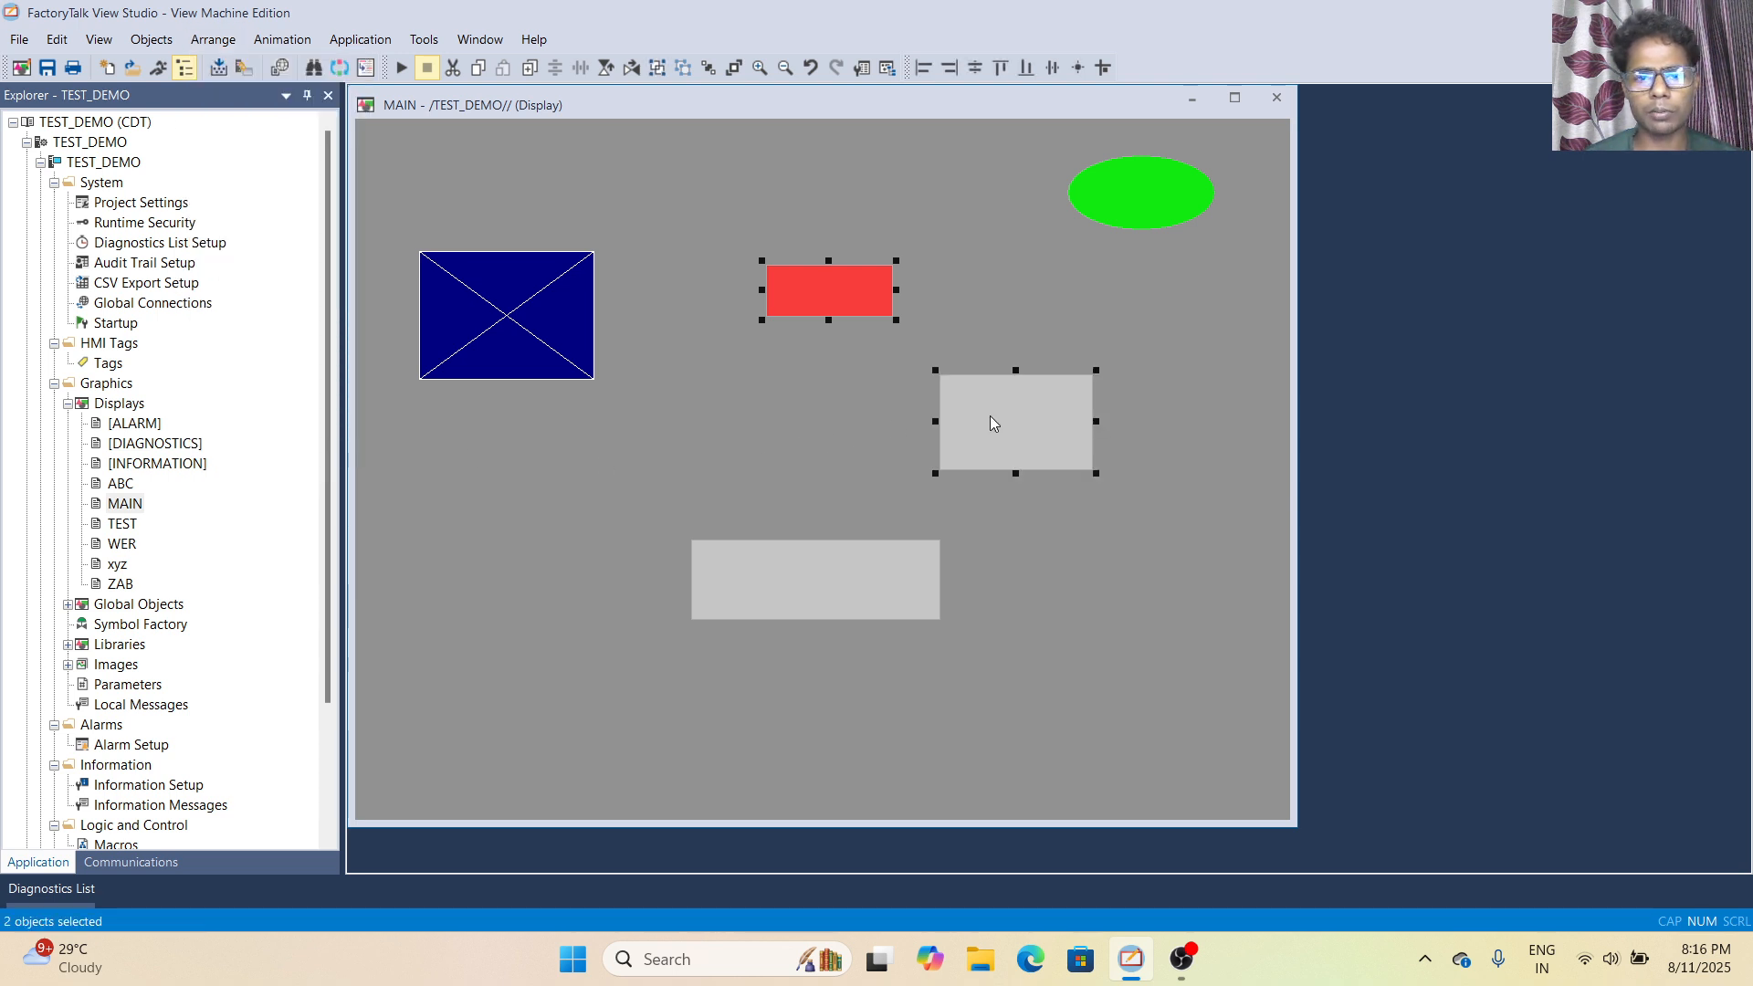
pyautogui.click(212, 40)
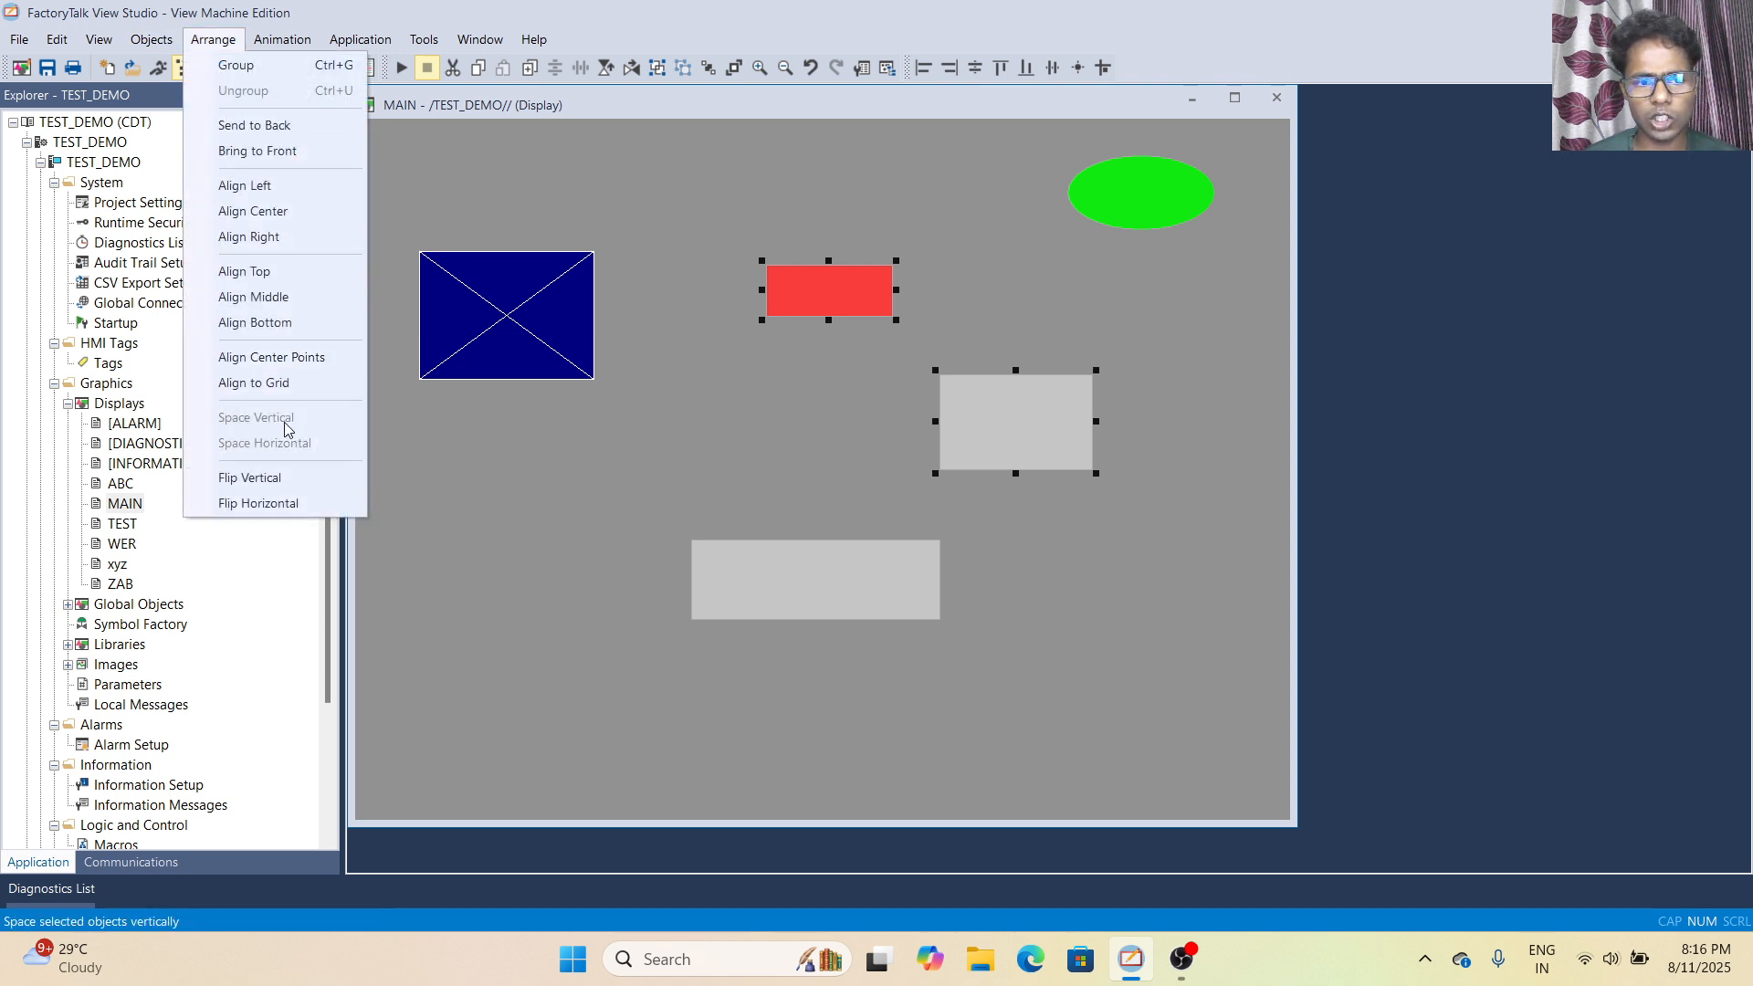
pyautogui.click(272, 485)
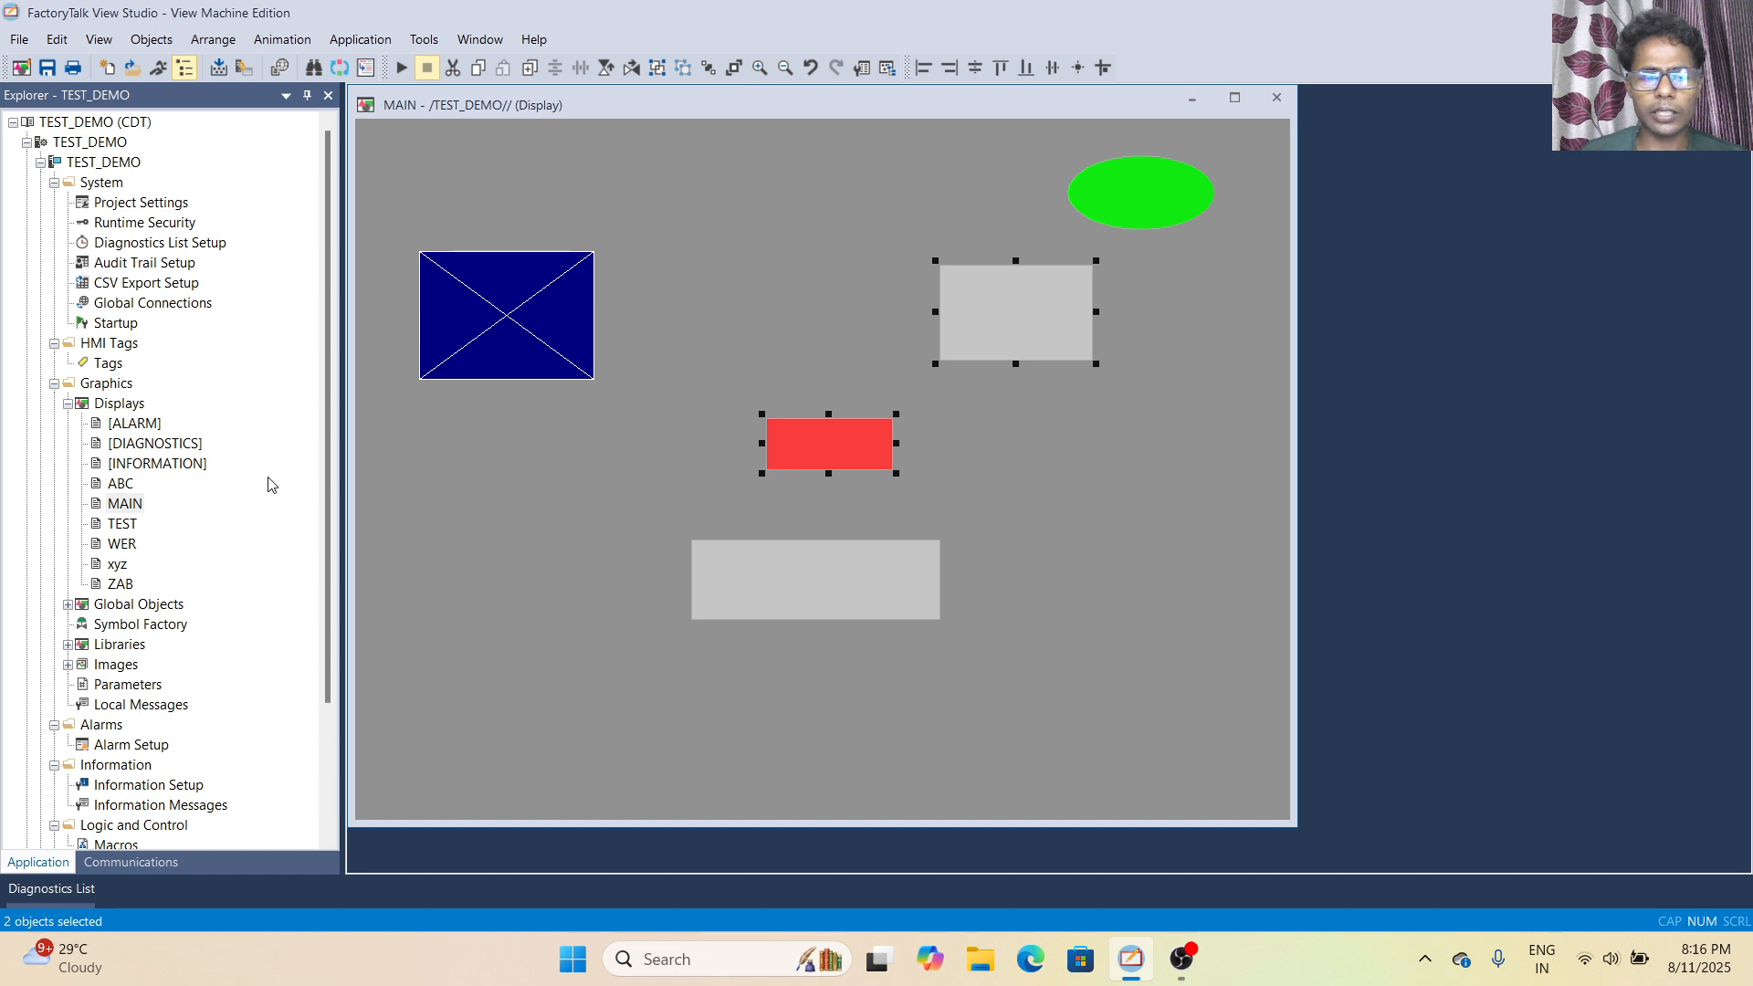
pyautogui.hotkey('ctrl', 'z')
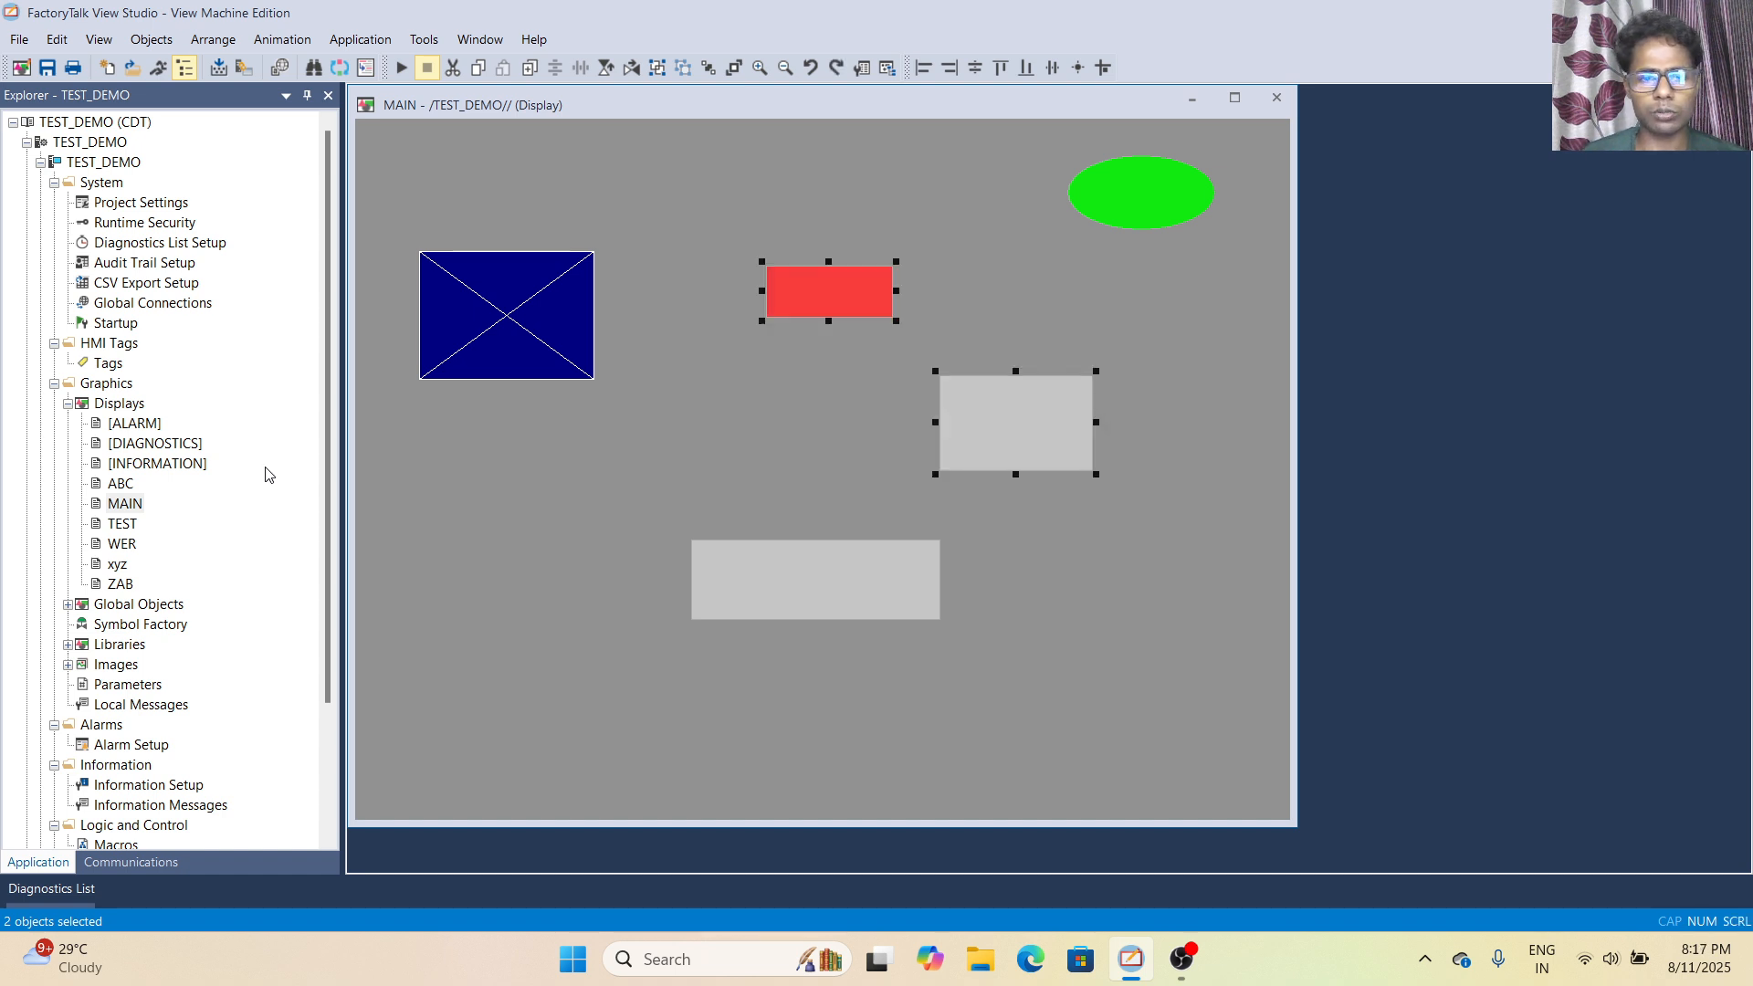
# Flip the red and small grey rectangles horizontally, and move them back so the red one sits above and left of the grey one.
pyautogui.click(209, 45)
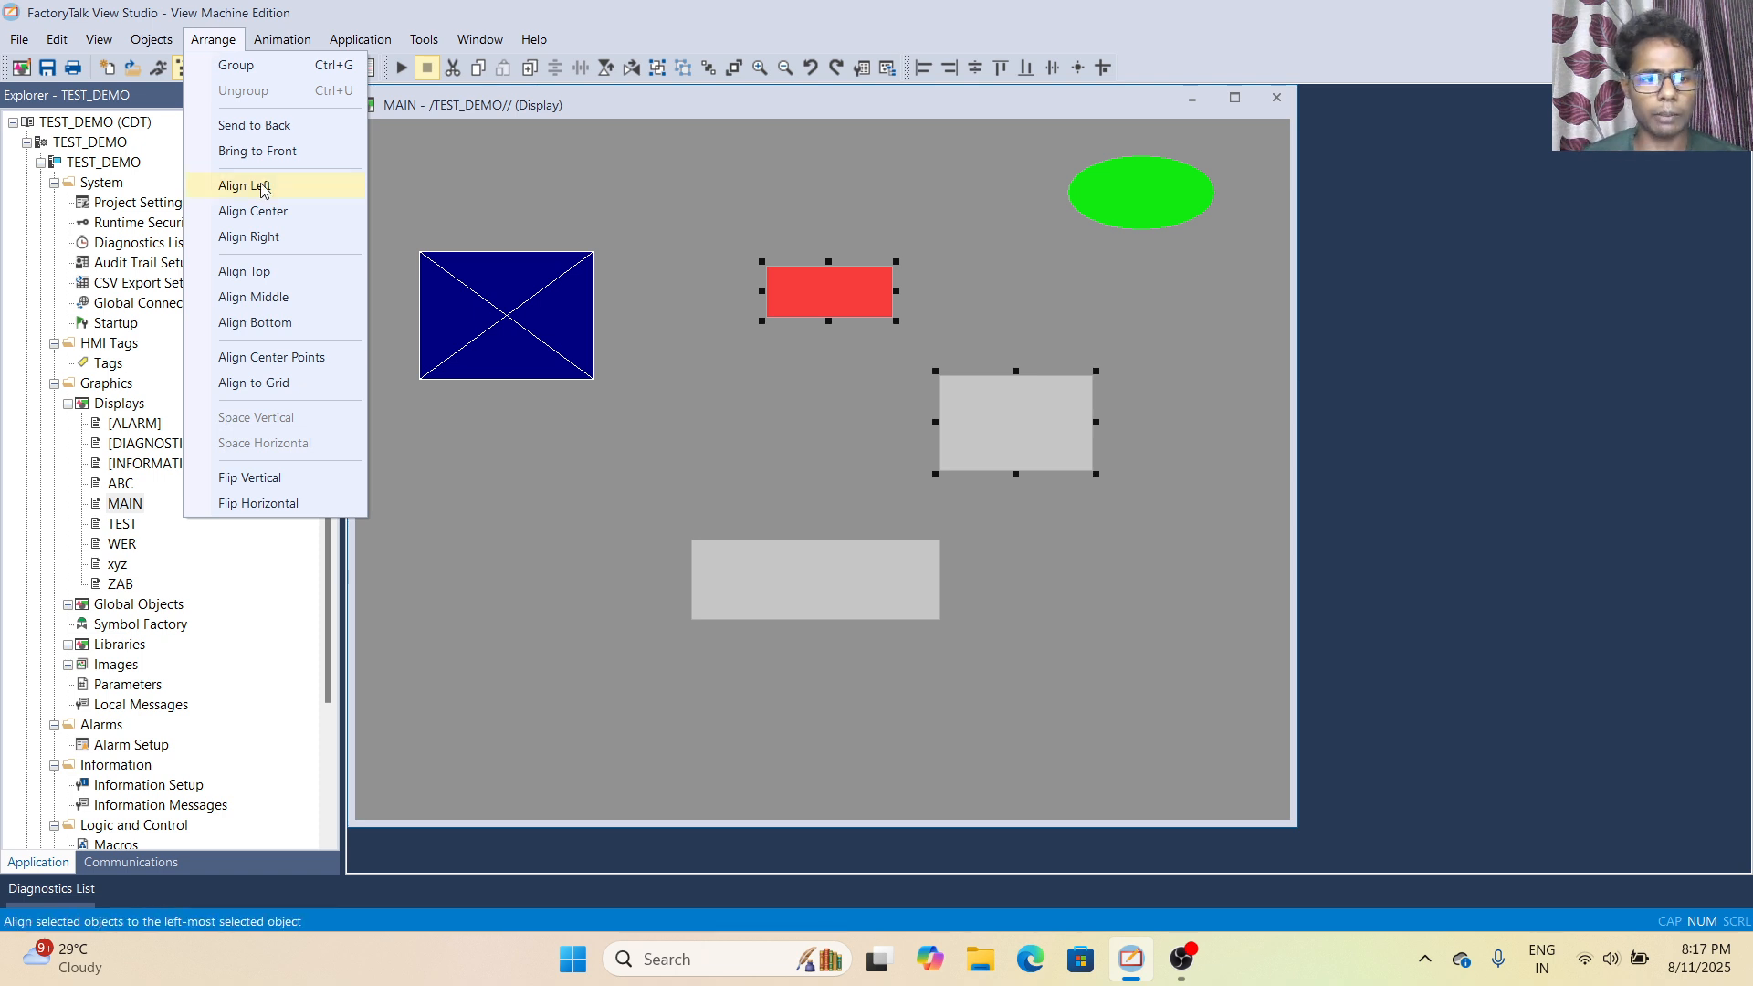
pyautogui.click(251, 505)
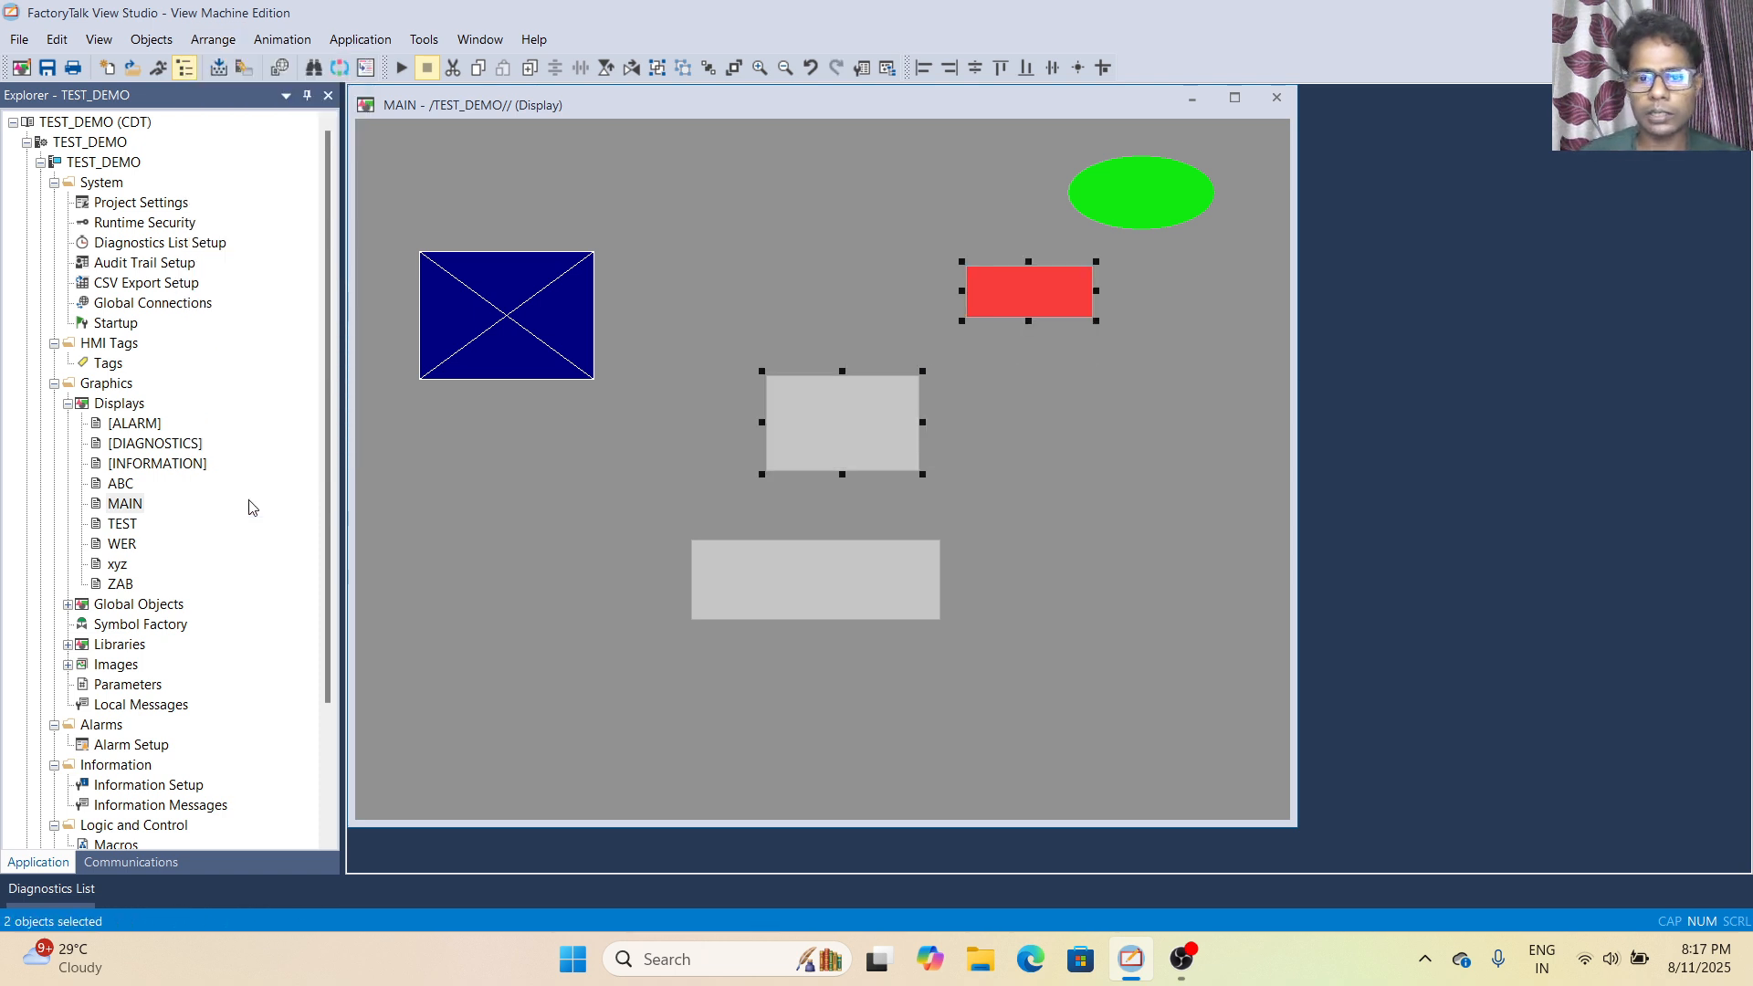
pyautogui.click(792, 409)
pyautogui.moveTo(825, 413); pyautogui.dragTo(591, 423)
pyautogui.click(1077, 303)
pyautogui.moveTo(1078, 298); pyautogui.dragTo(850, 290)
pyautogui.moveTo(648, 441); pyautogui.dragTo(1047, 445)
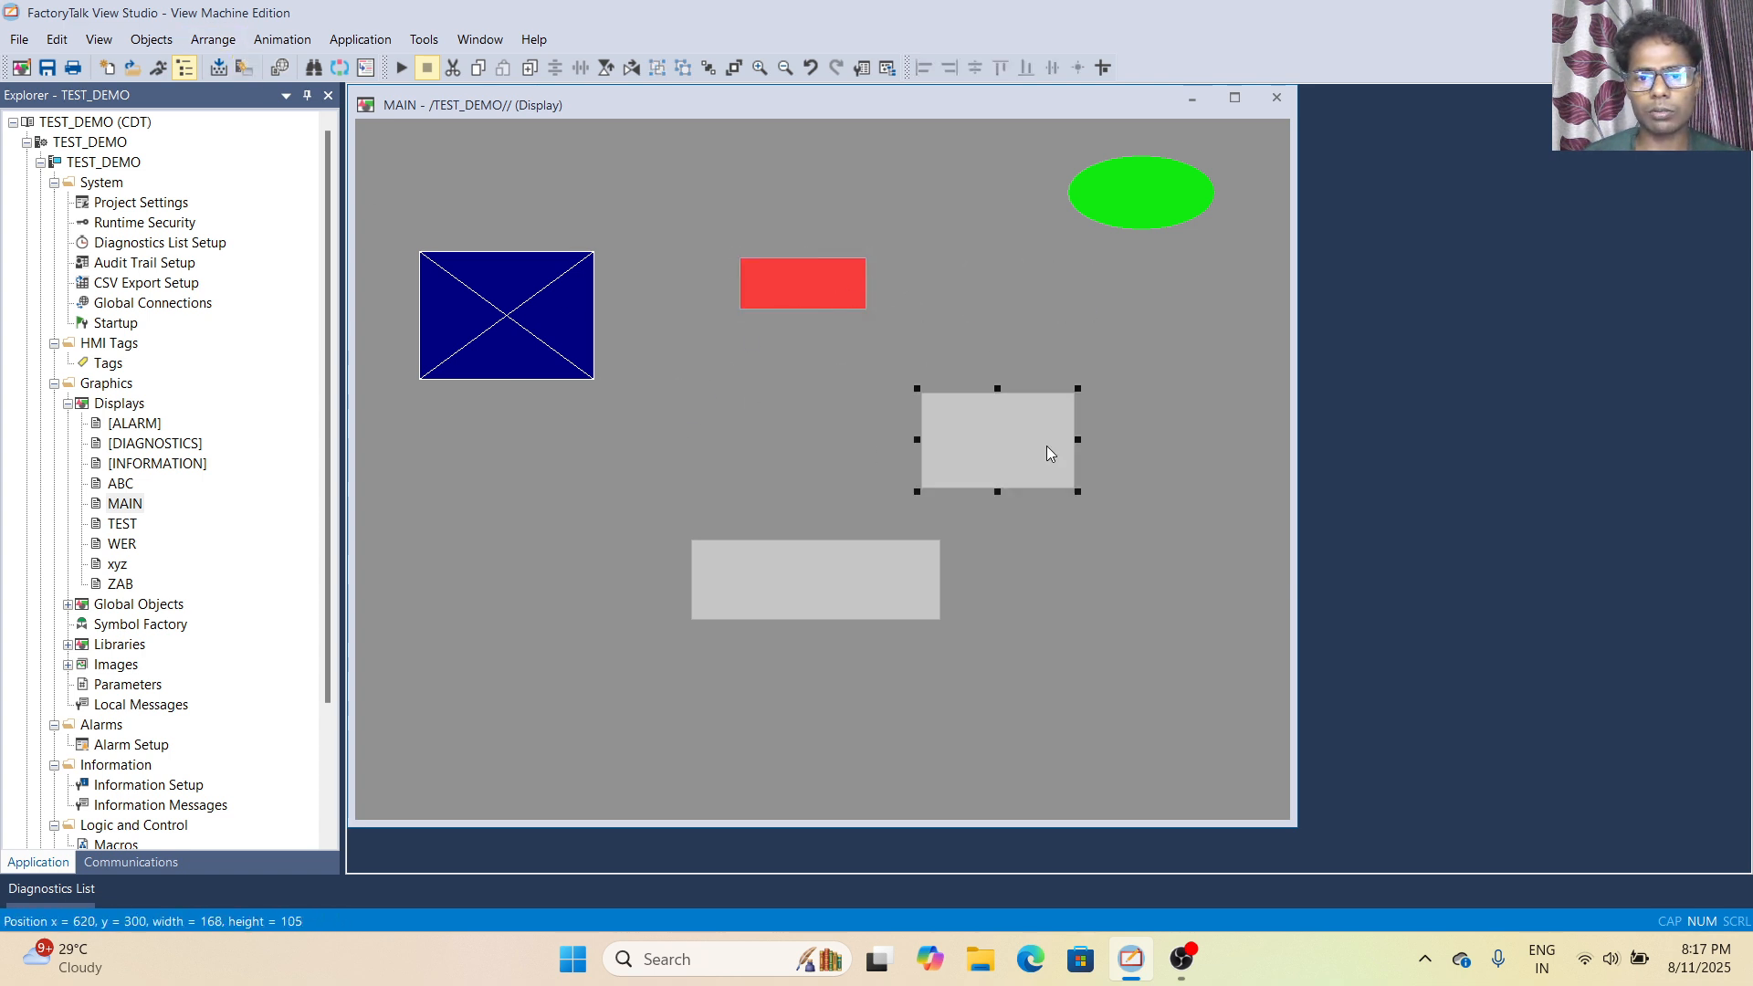
# Flip the red and small grey rectangles together, once horizontally and once vertically.
pyautogui.keyDown('shift'); pyautogui.click(804, 276); pyautogui.keyUp('shift')
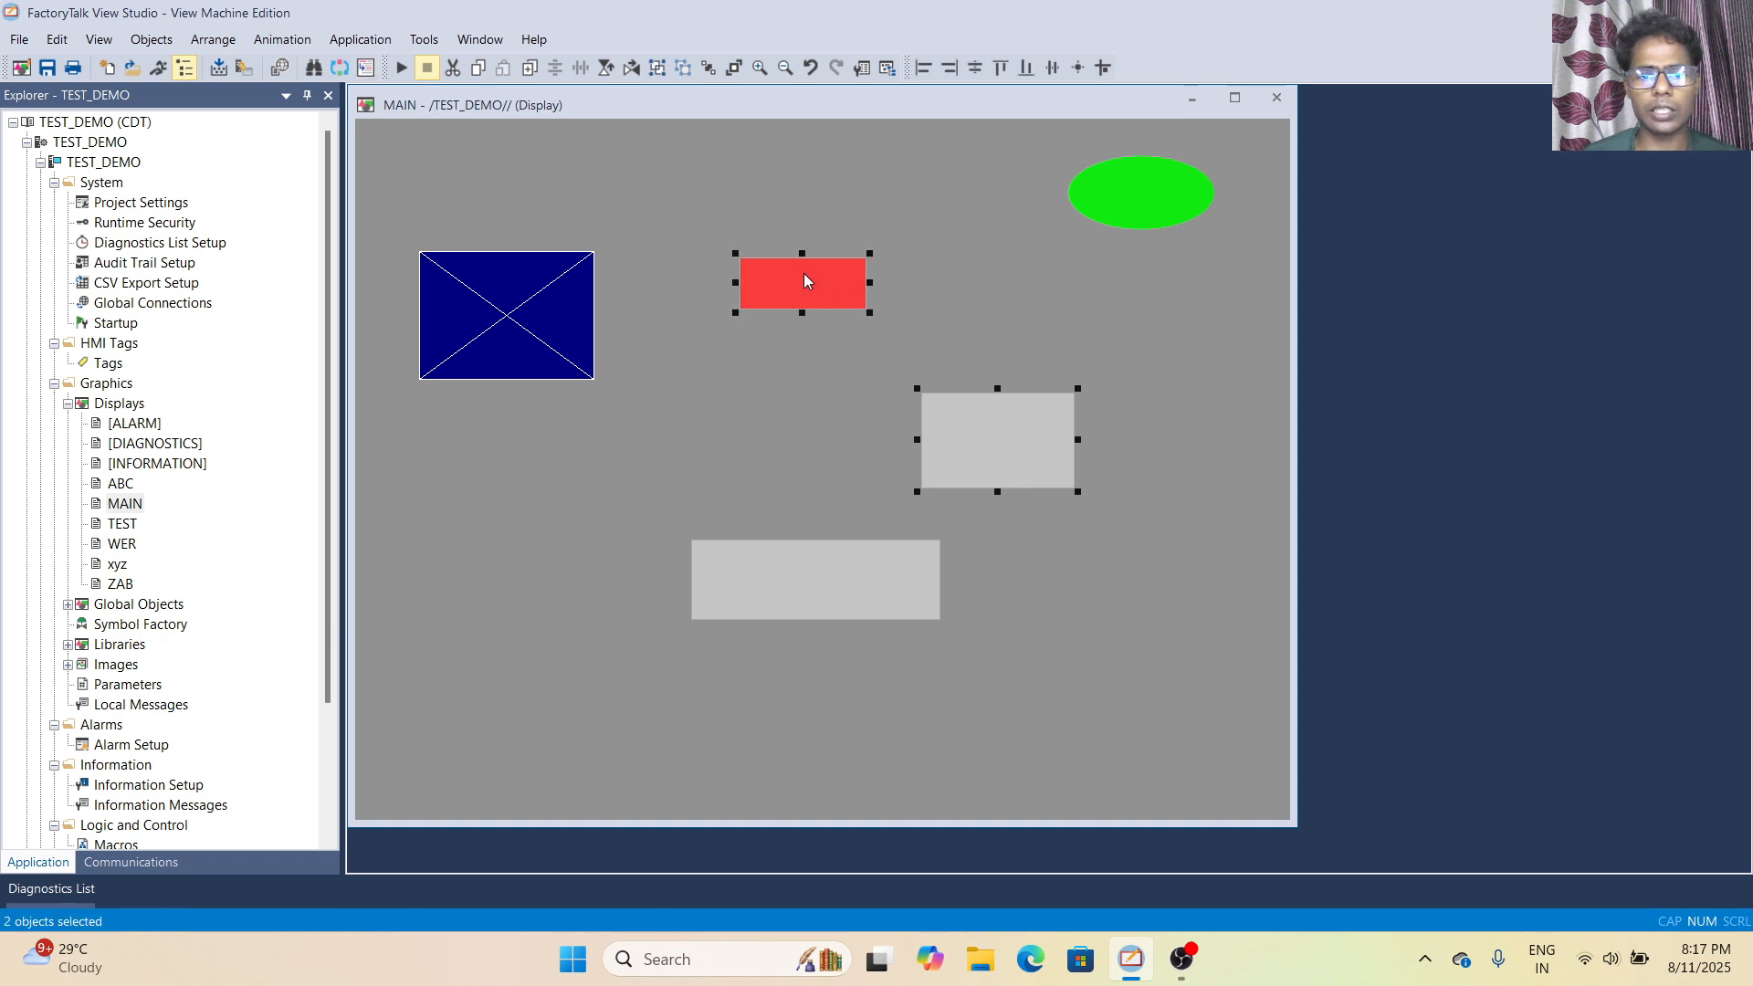
pyautogui.click(210, 42)
pyautogui.click(257, 503)
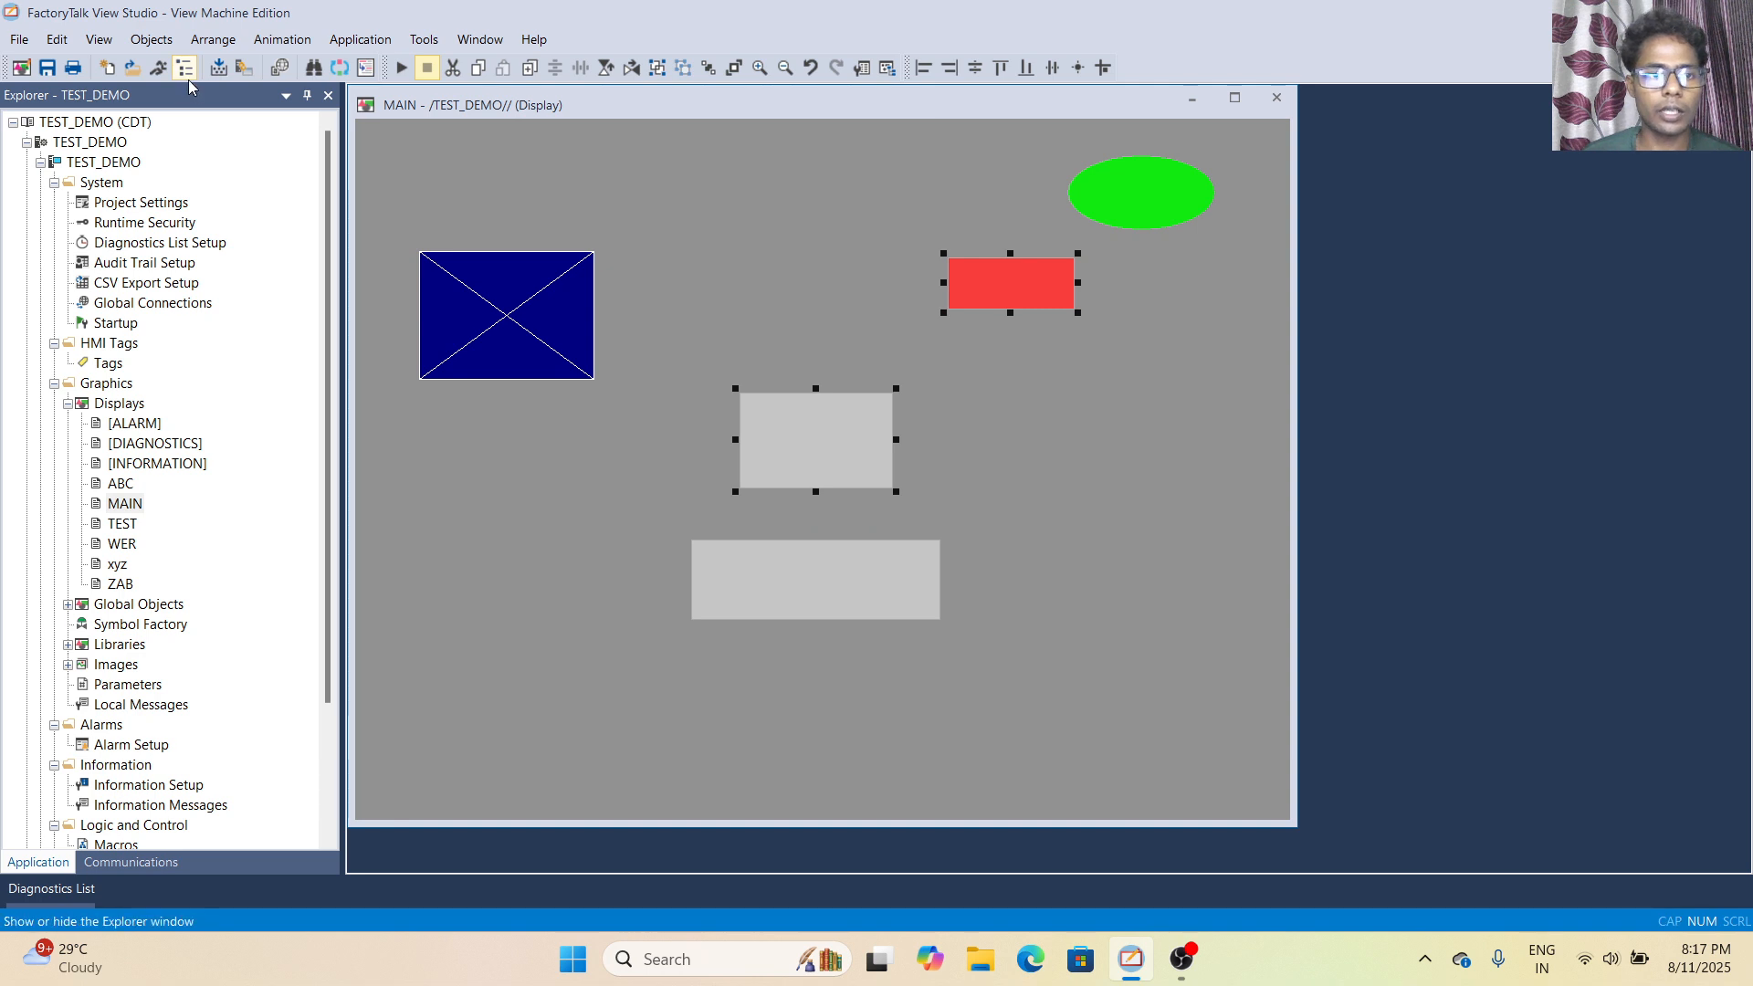
pyautogui.click(212, 40)
pyautogui.click(262, 479)
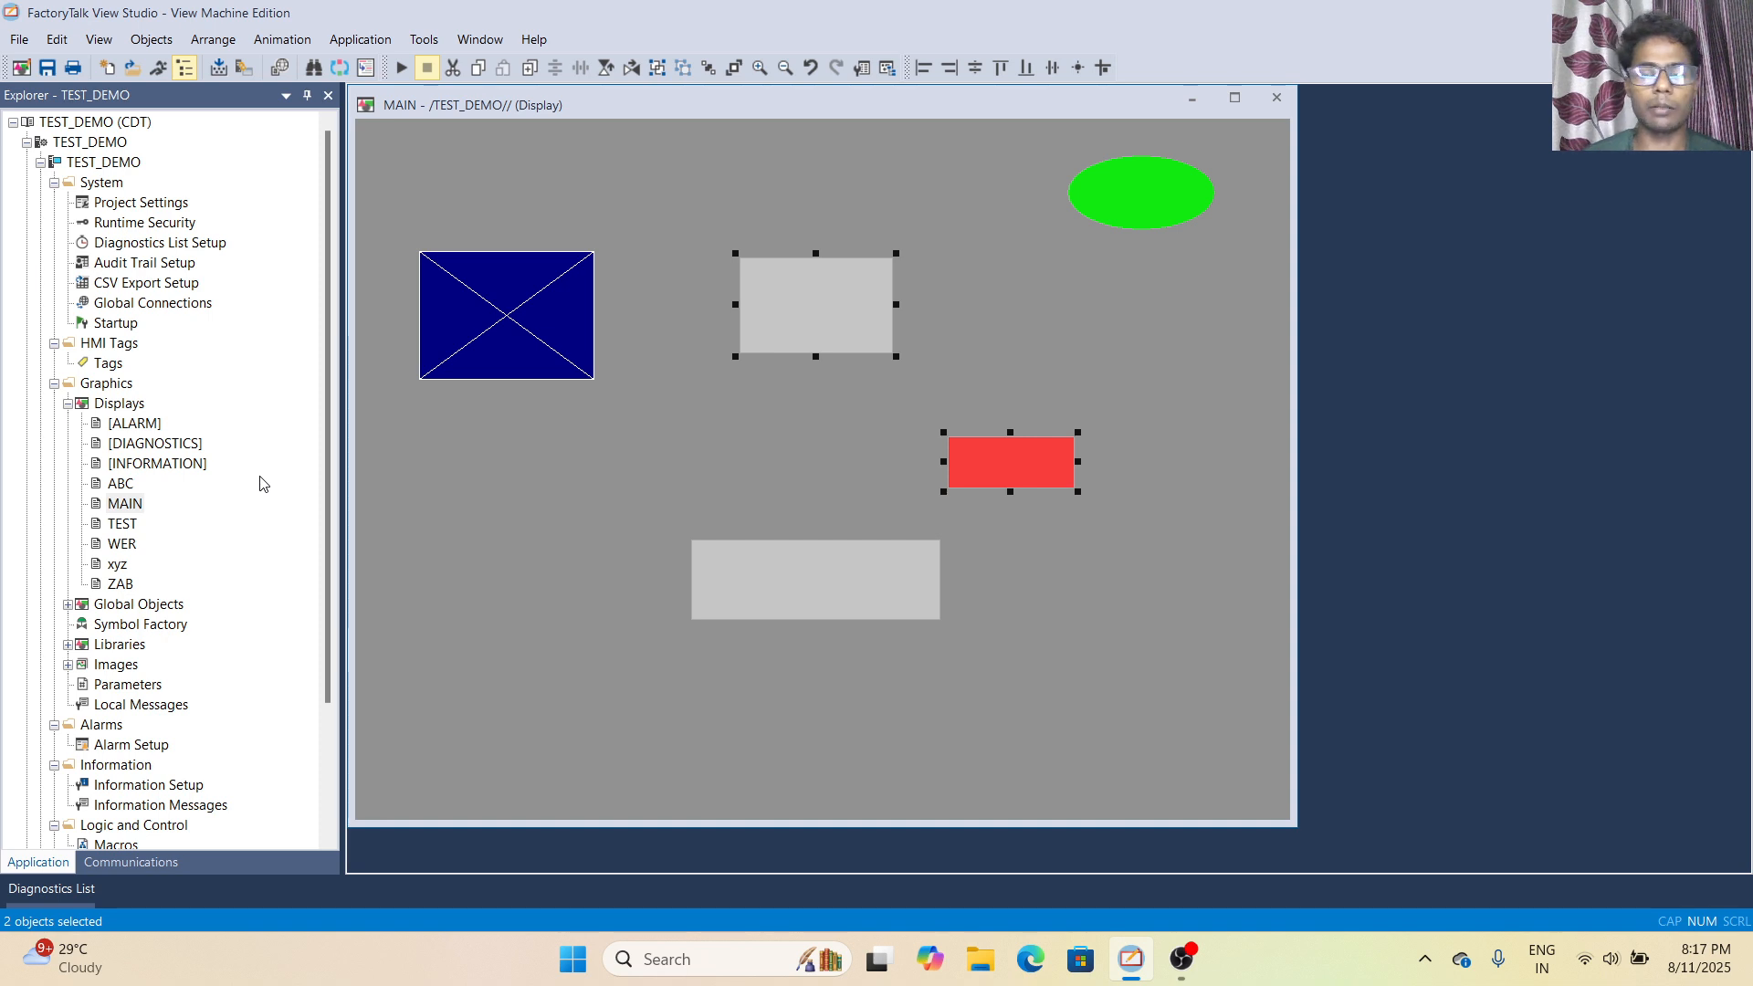
# Reselect the small grey and red rectangles, review the arrange commands available for them, and clear the selection.
pyautogui.click(452, 520)
pyautogui.click(228, 41)
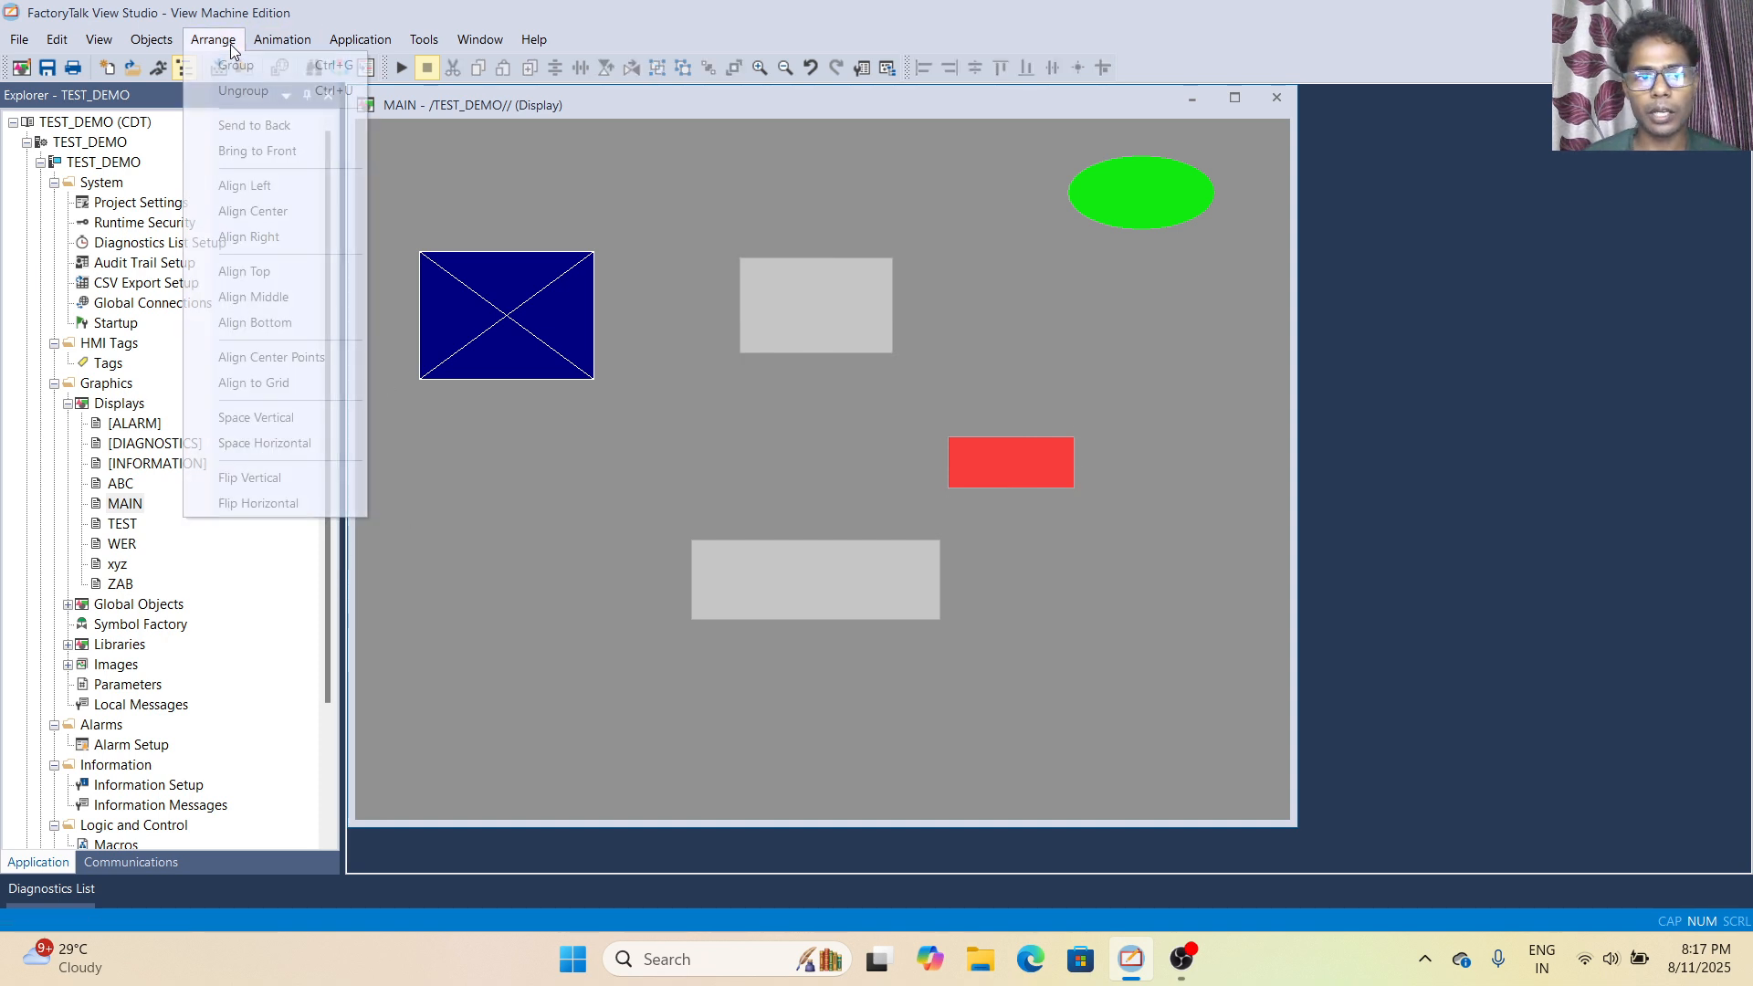
pyautogui.click(767, 309)
pyautogui.keyDown('shift'); pyautogui.click(1002, 474); pyautogui.keyUp('shift')
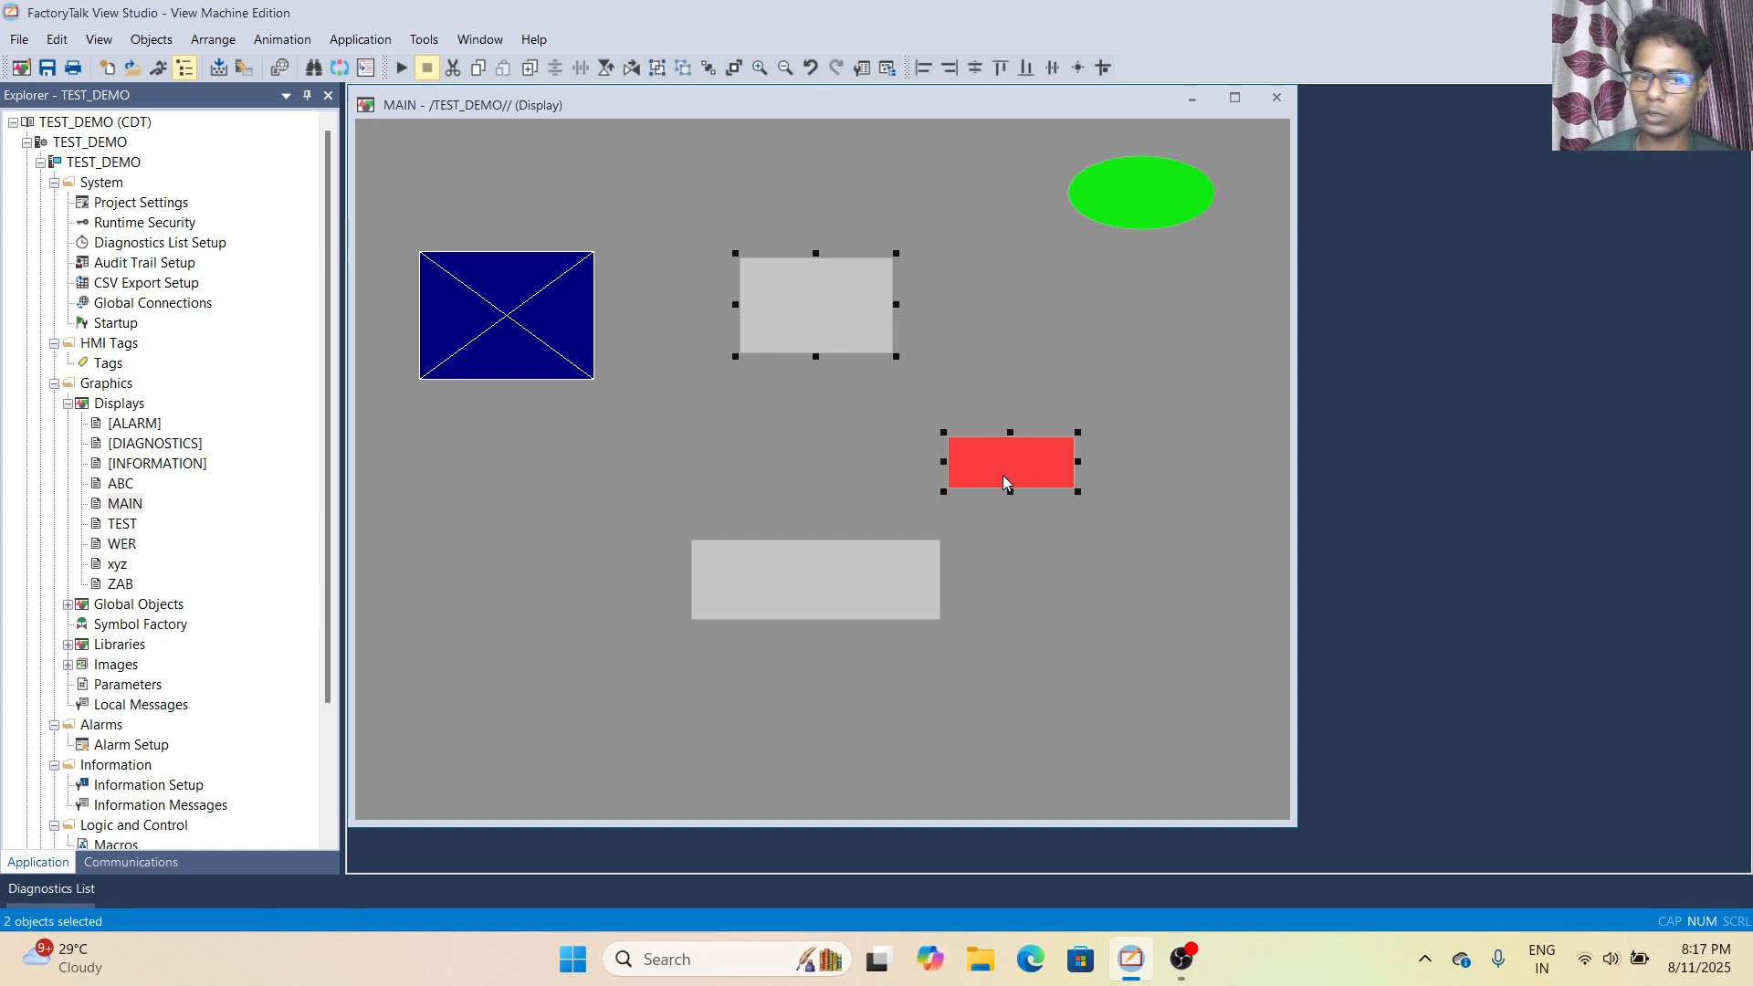
pyautogui.click(218, 40)
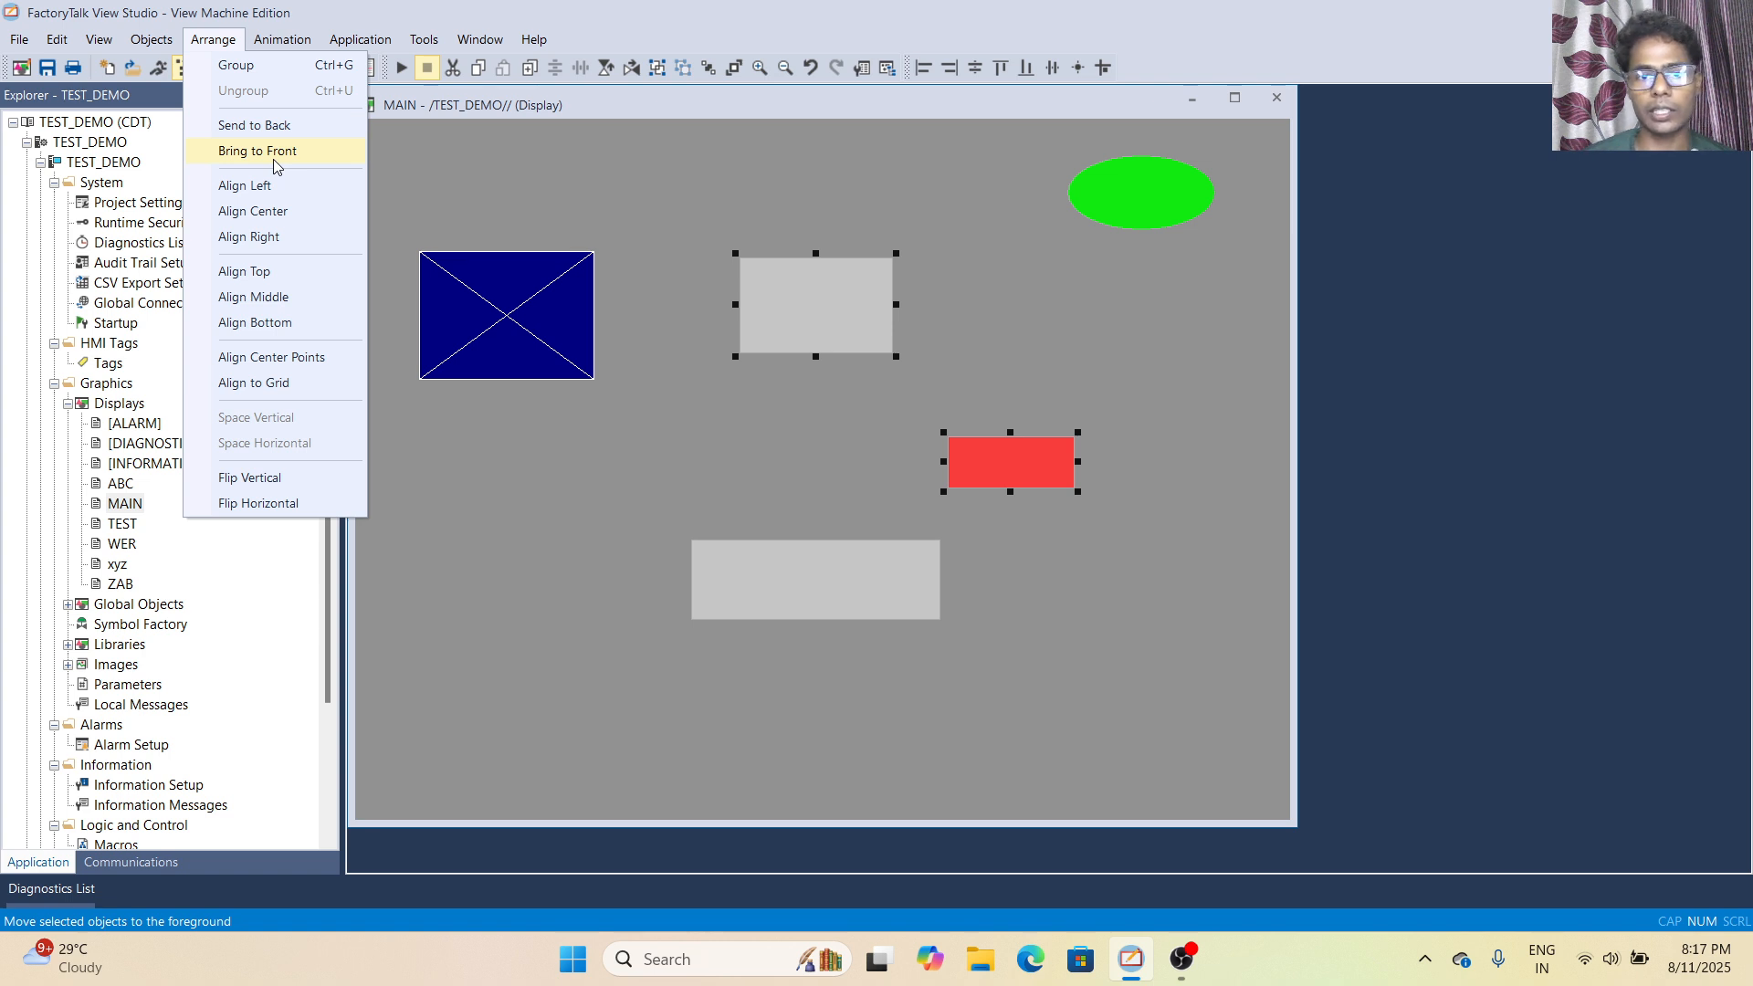
pyautogui.click(525, 121)
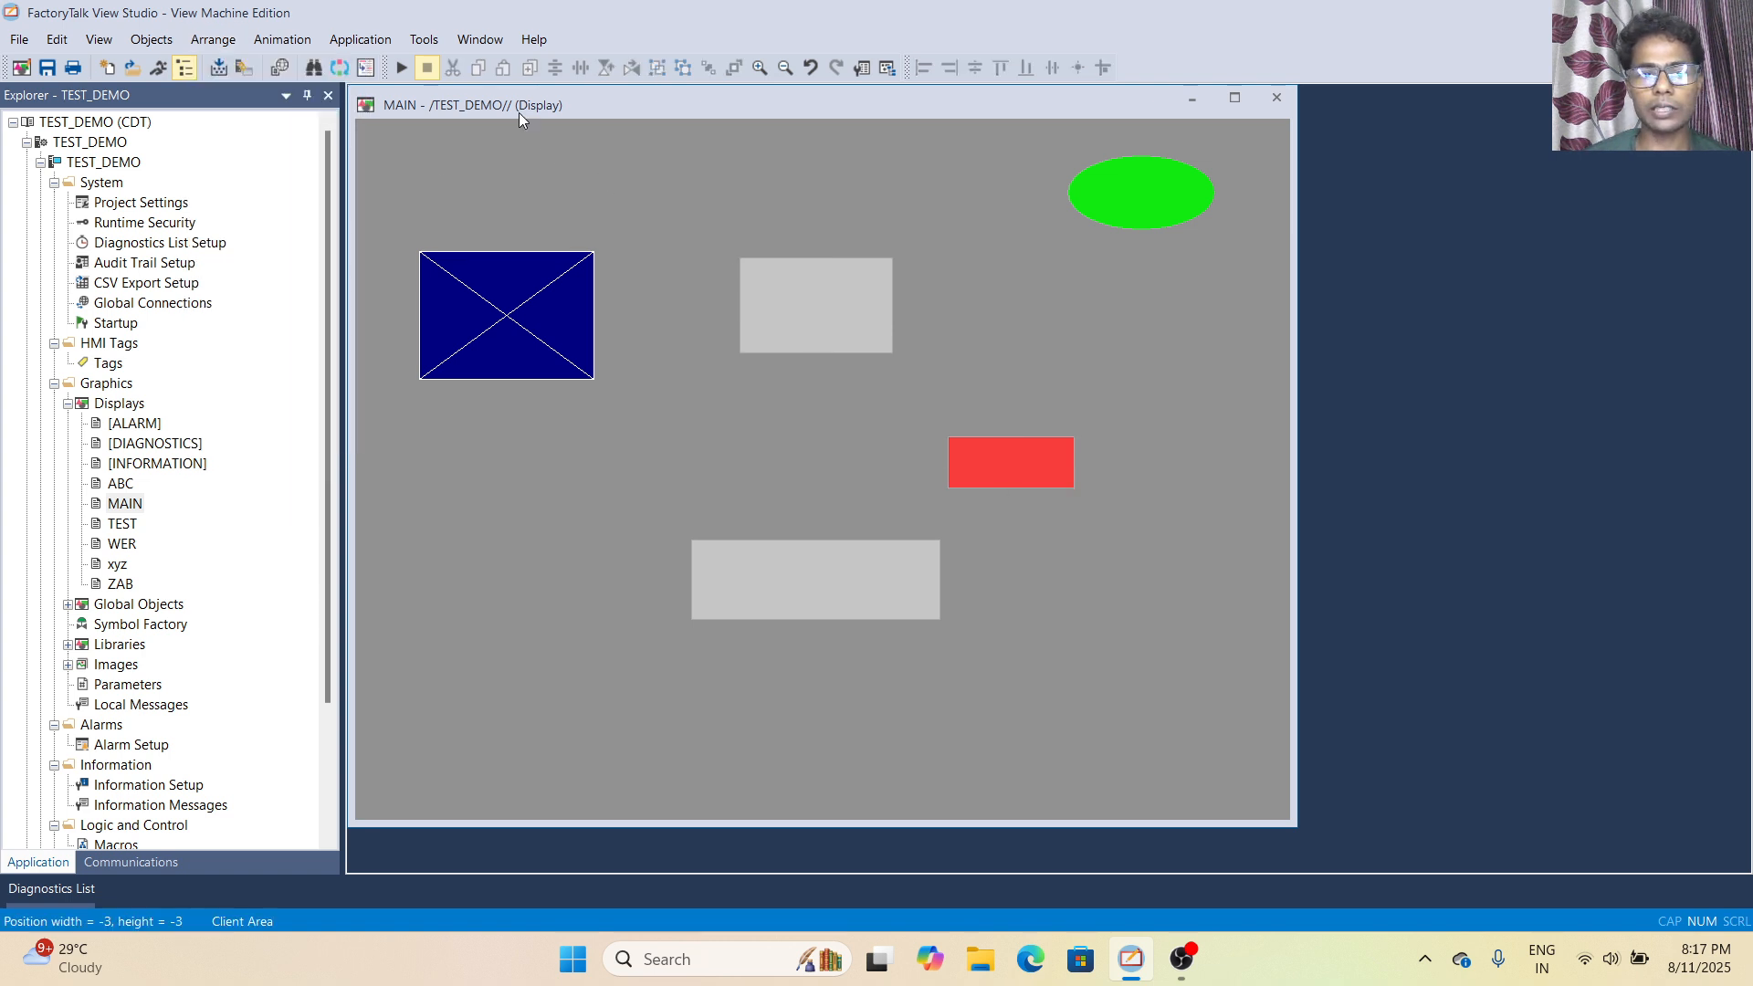
# Align the small grey rectangle to the grid, and clear the selection.
pyautogui.click(831, 331)
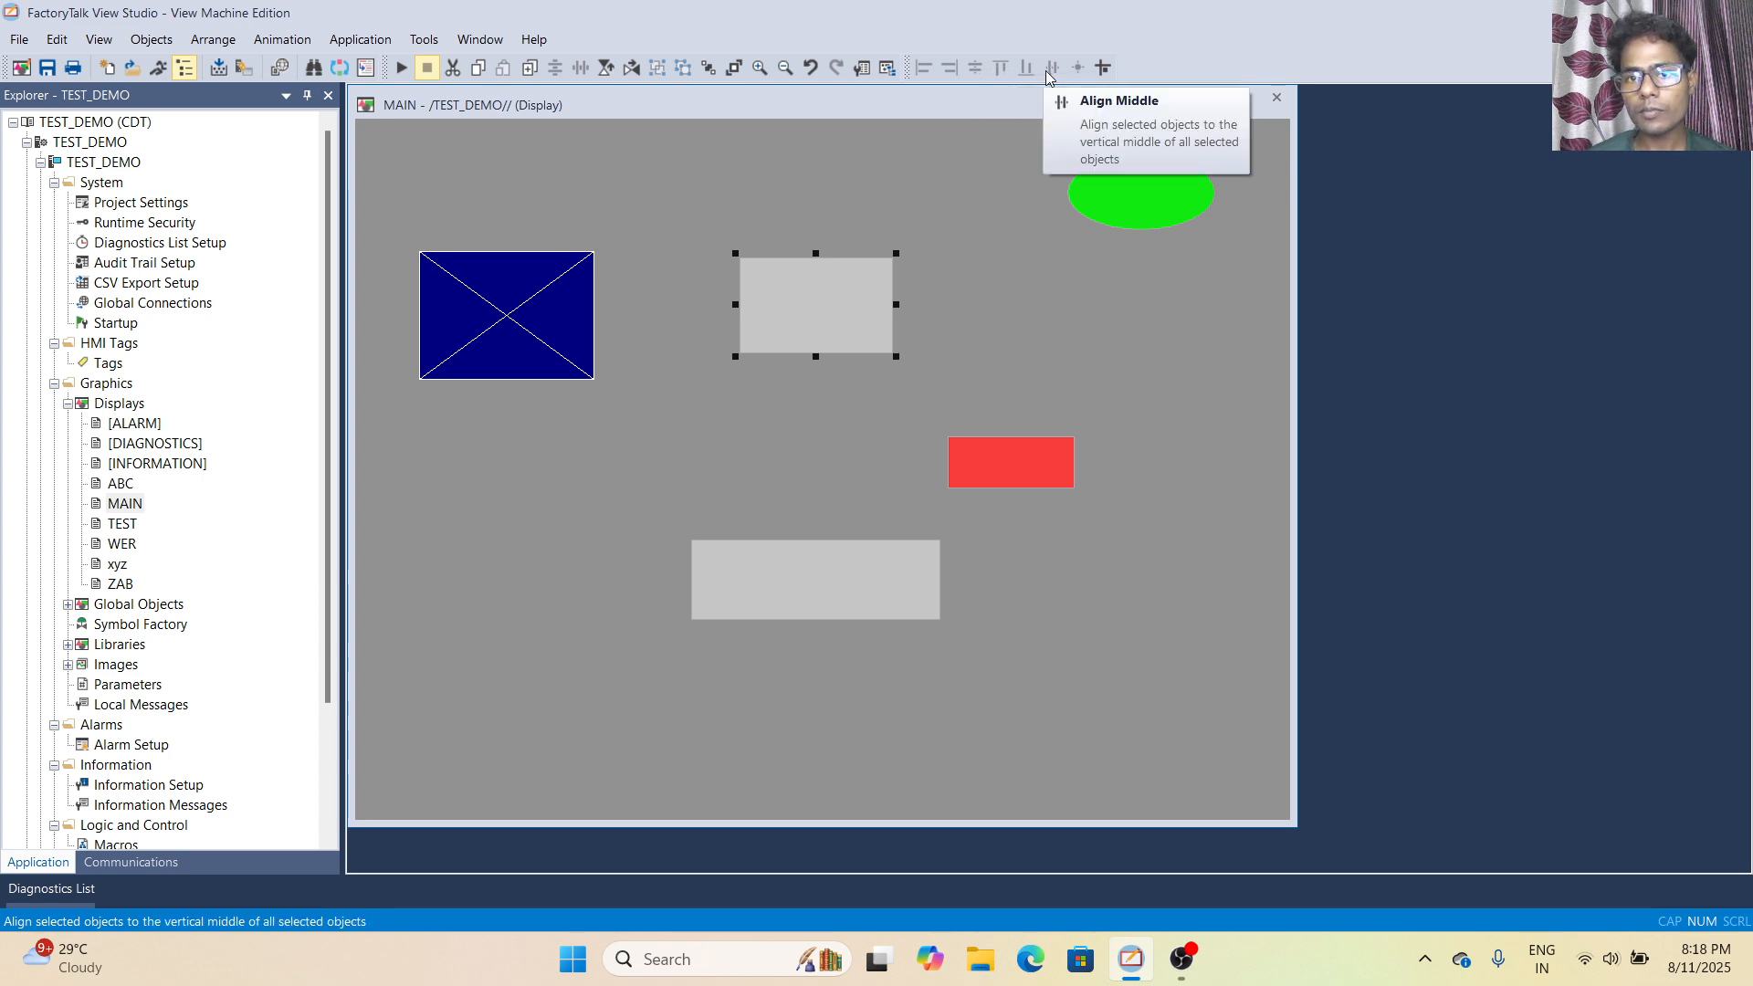
pyautogui.click(1104, 68)
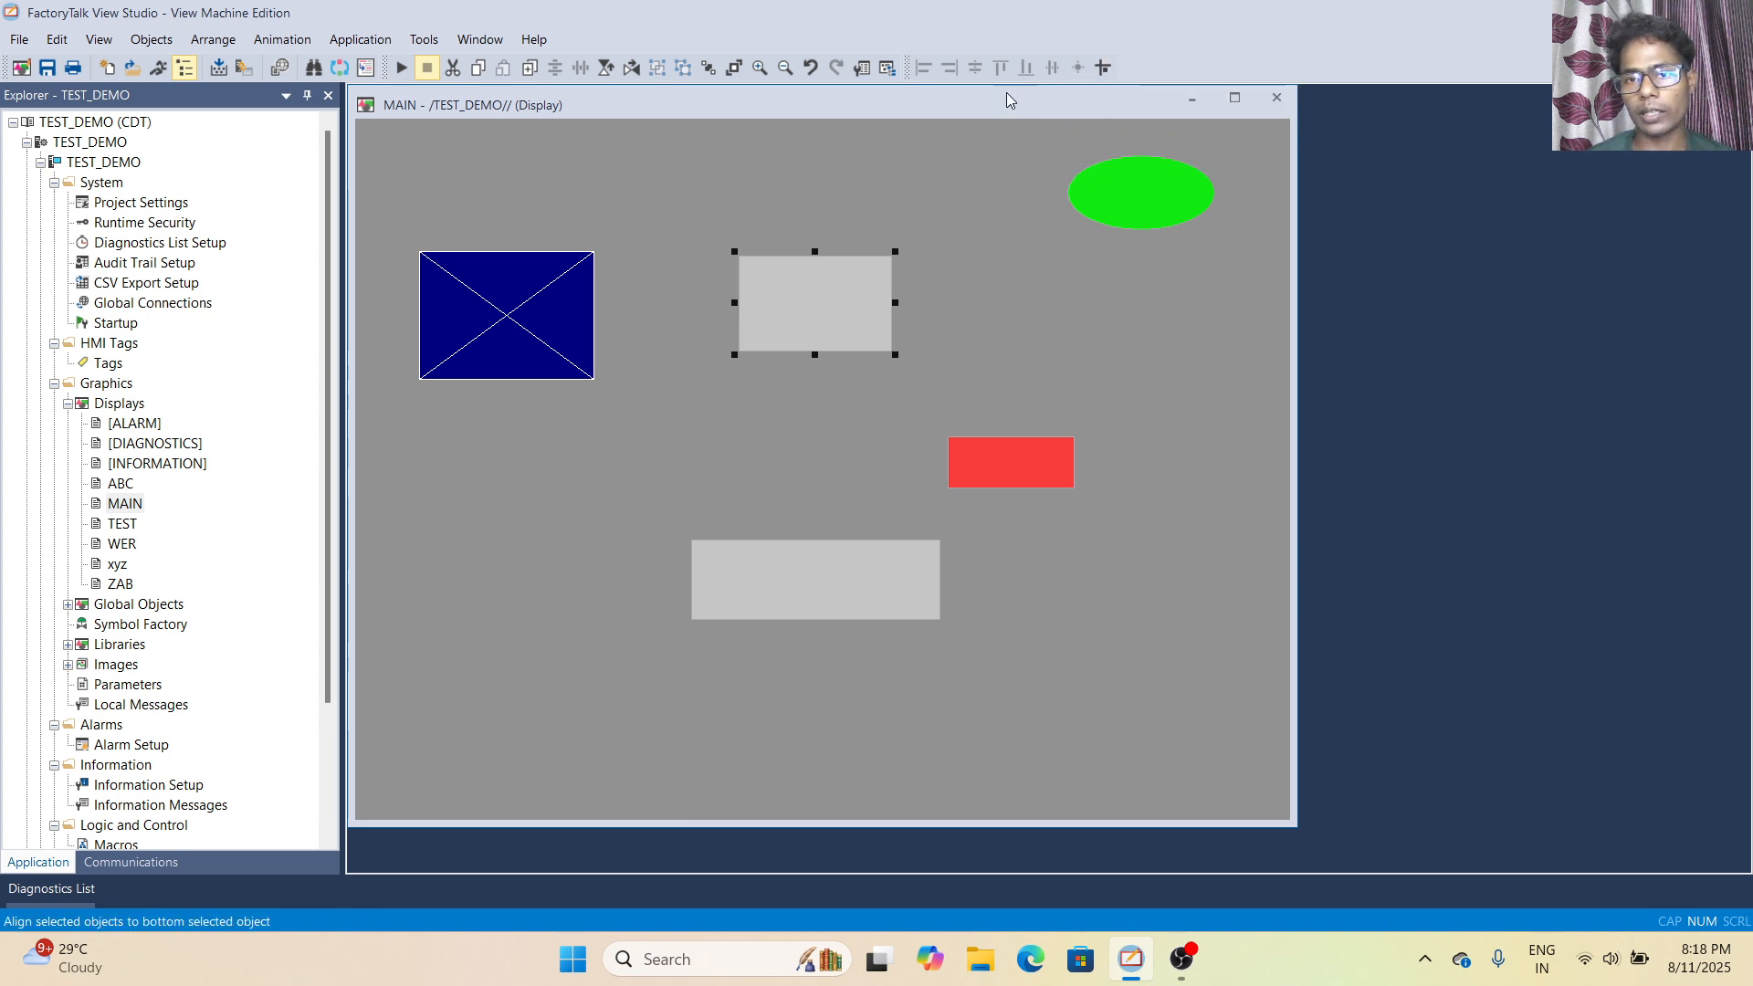
pyautogui.click(936, 163)
pyautogui.click(213, 39)
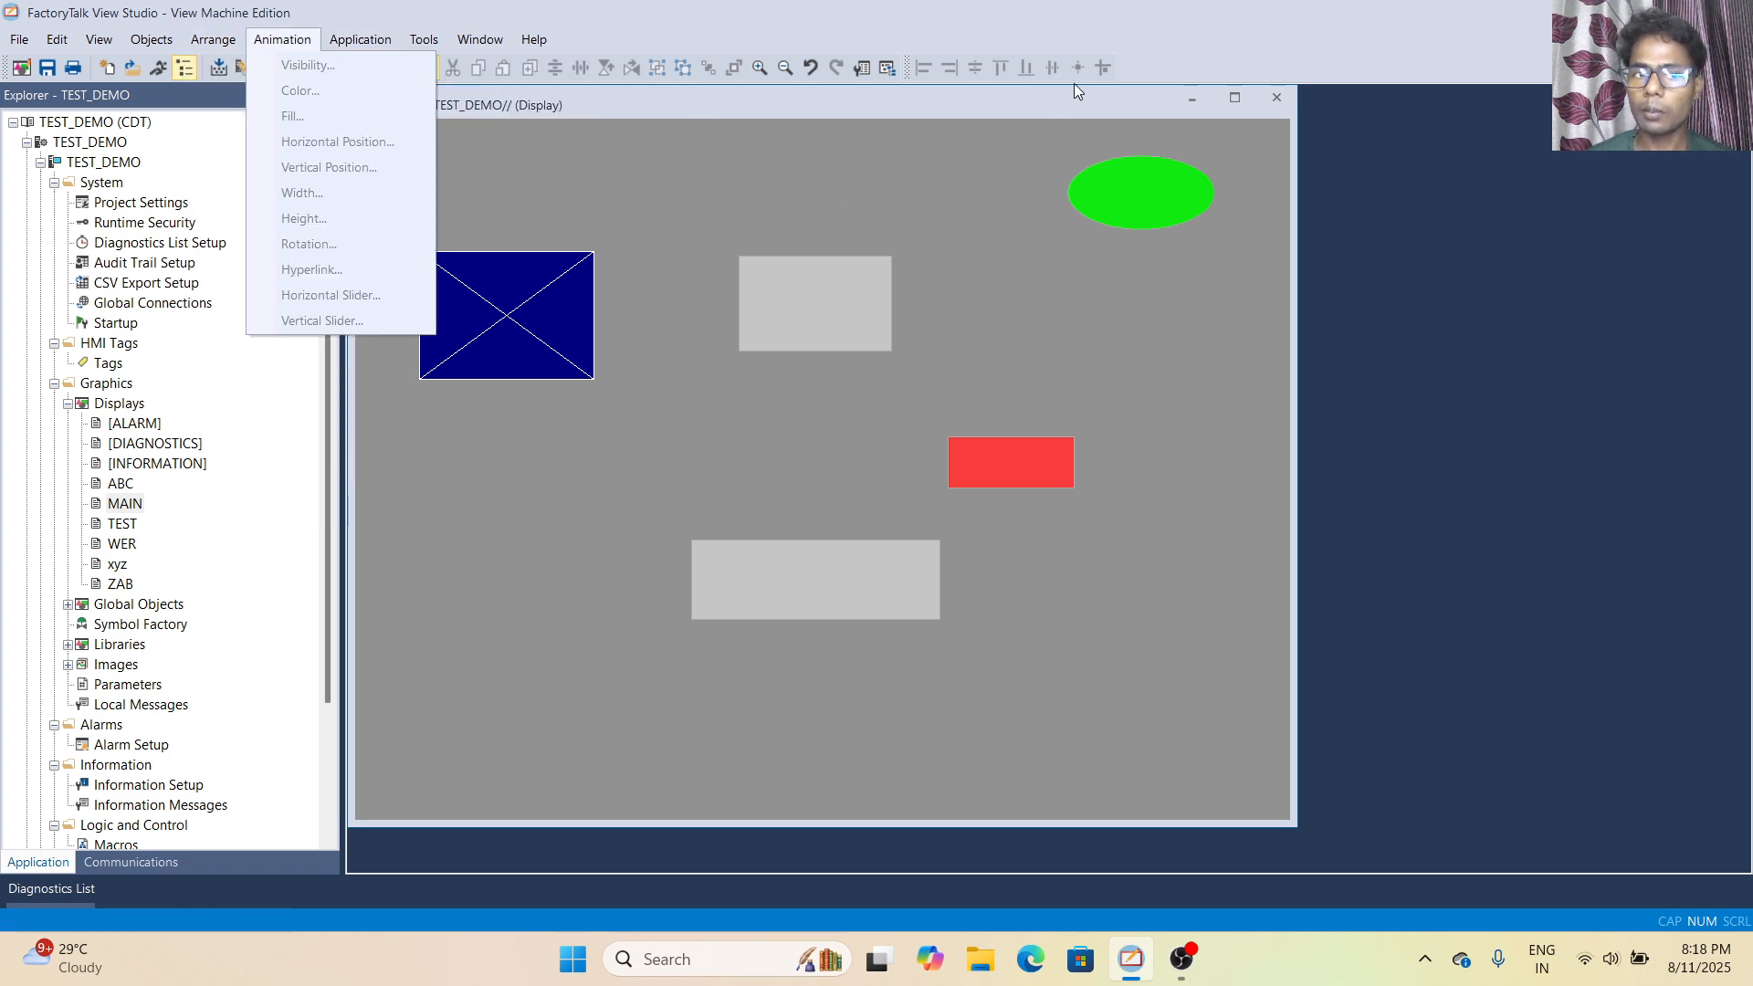
pyautogui.click(782, 236)
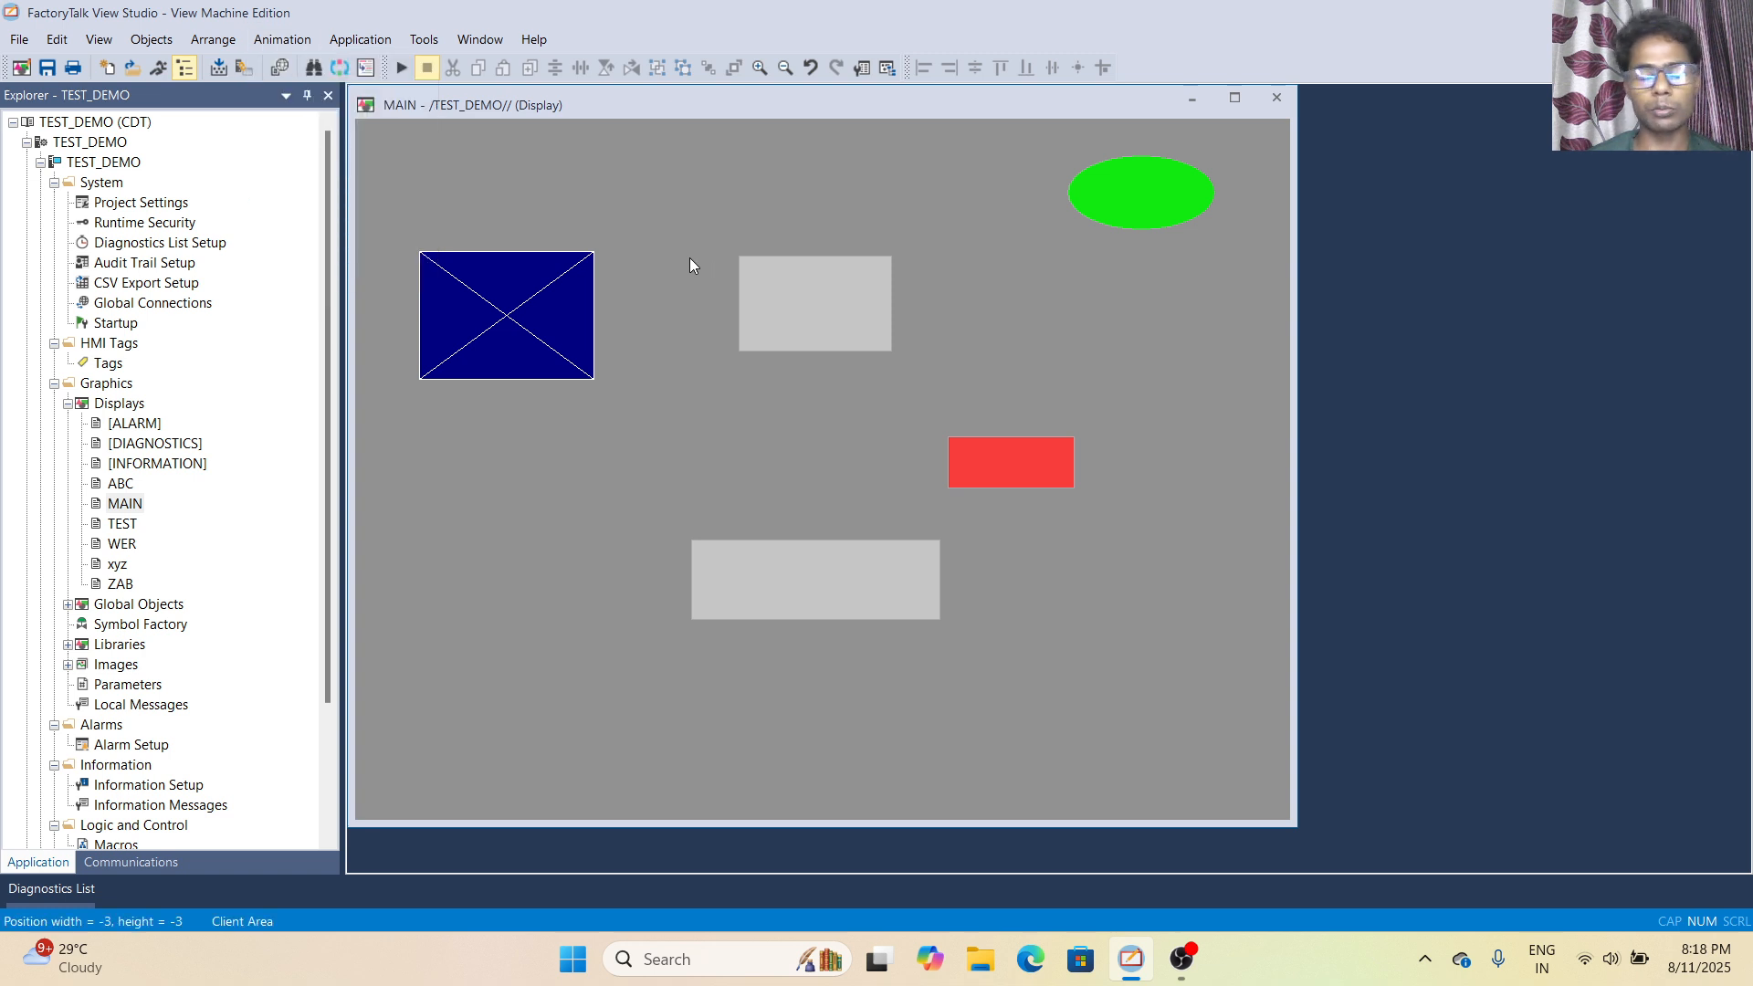